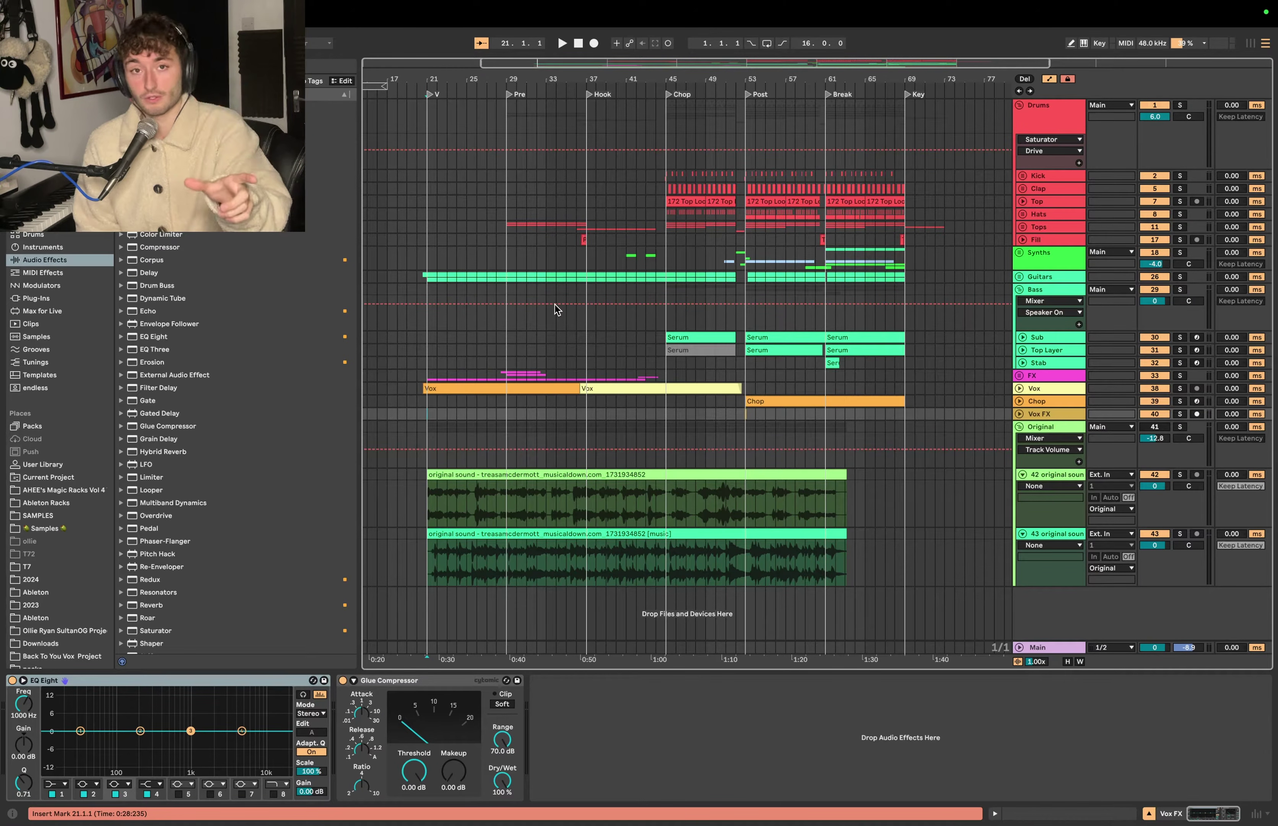
# Step: Switch to the browser and copy the link of the TikTok cover video
pyautogui.click(493, 486)
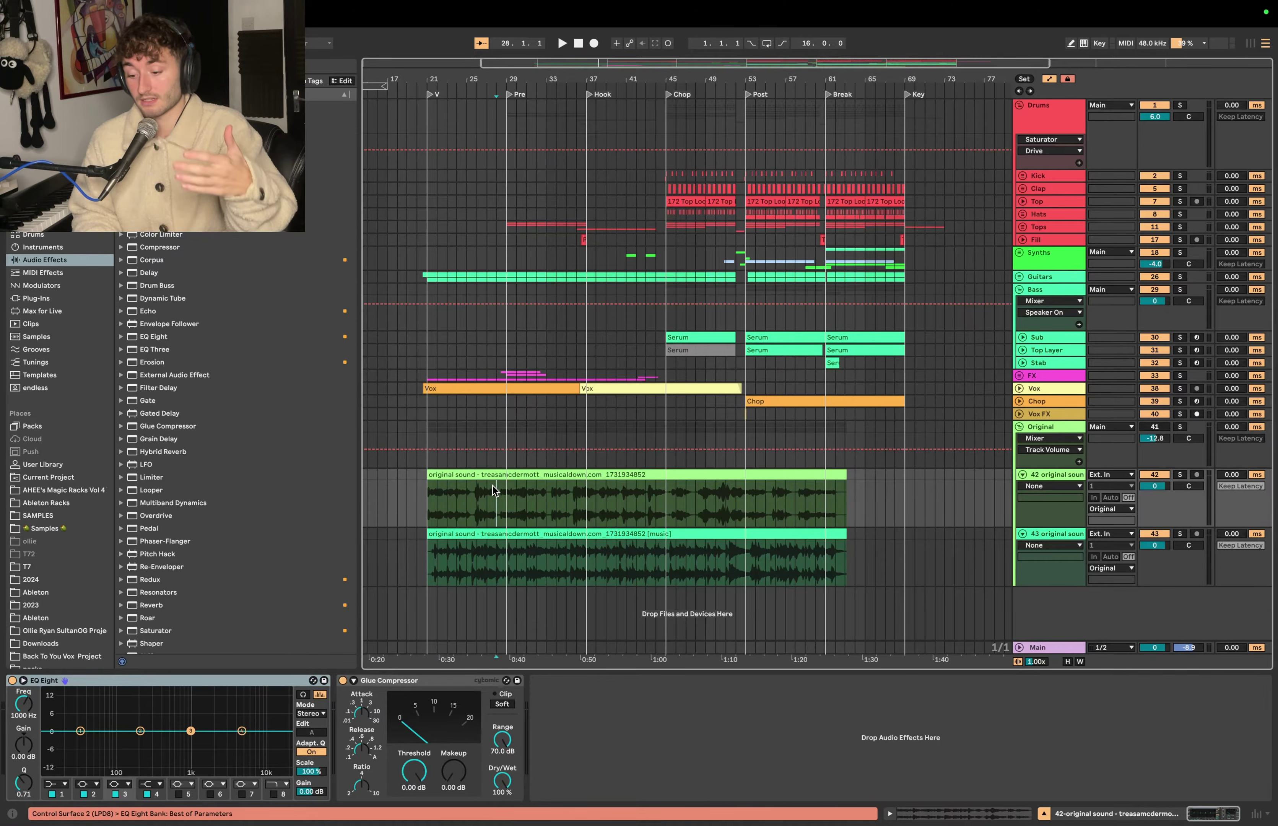
pyautogui.click(493, 476)
pyautogui.hotkey('ctrl', 'Left')
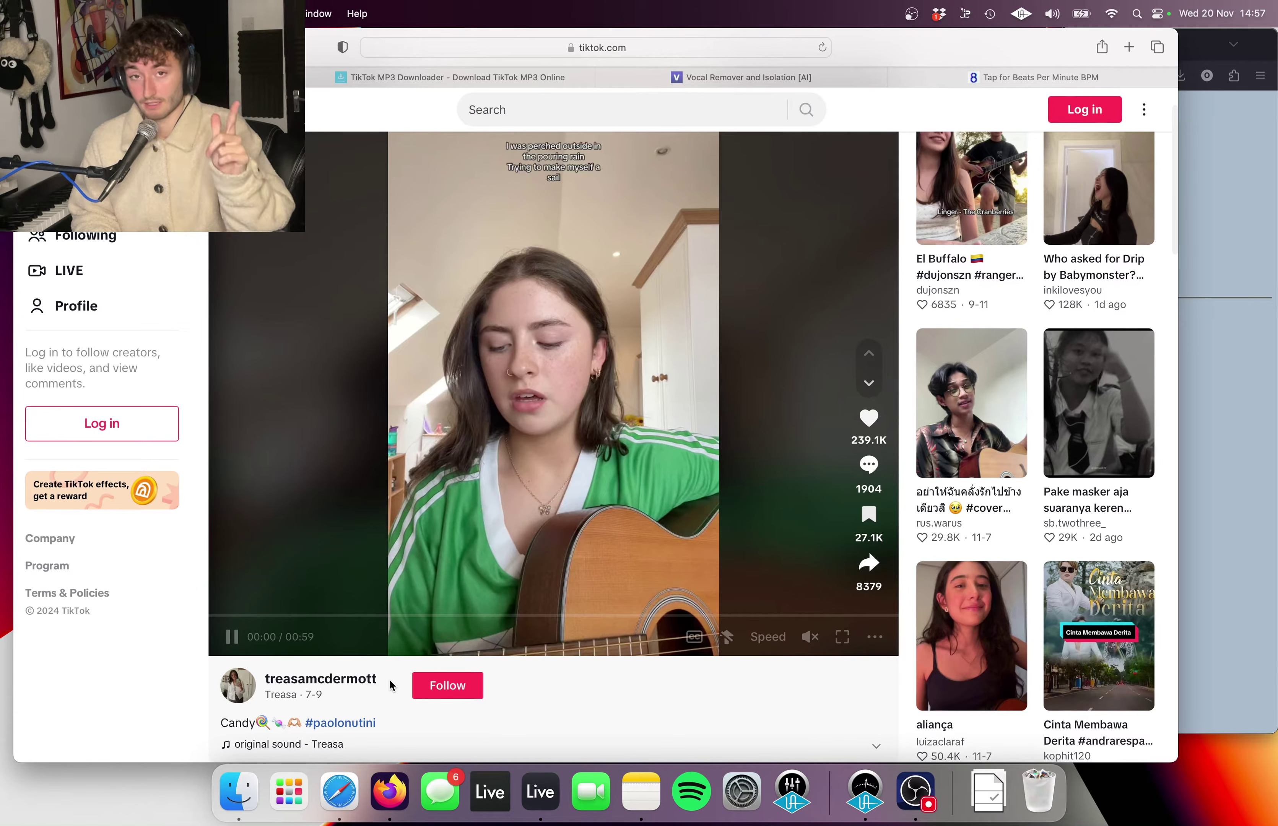
pyautogui.click(444, 47)
pyautogui.press('super+c')
# Step: Paste the video link into MusicallyDown's TikTok MP3 Downloader
pyautogui.click(336, 78)
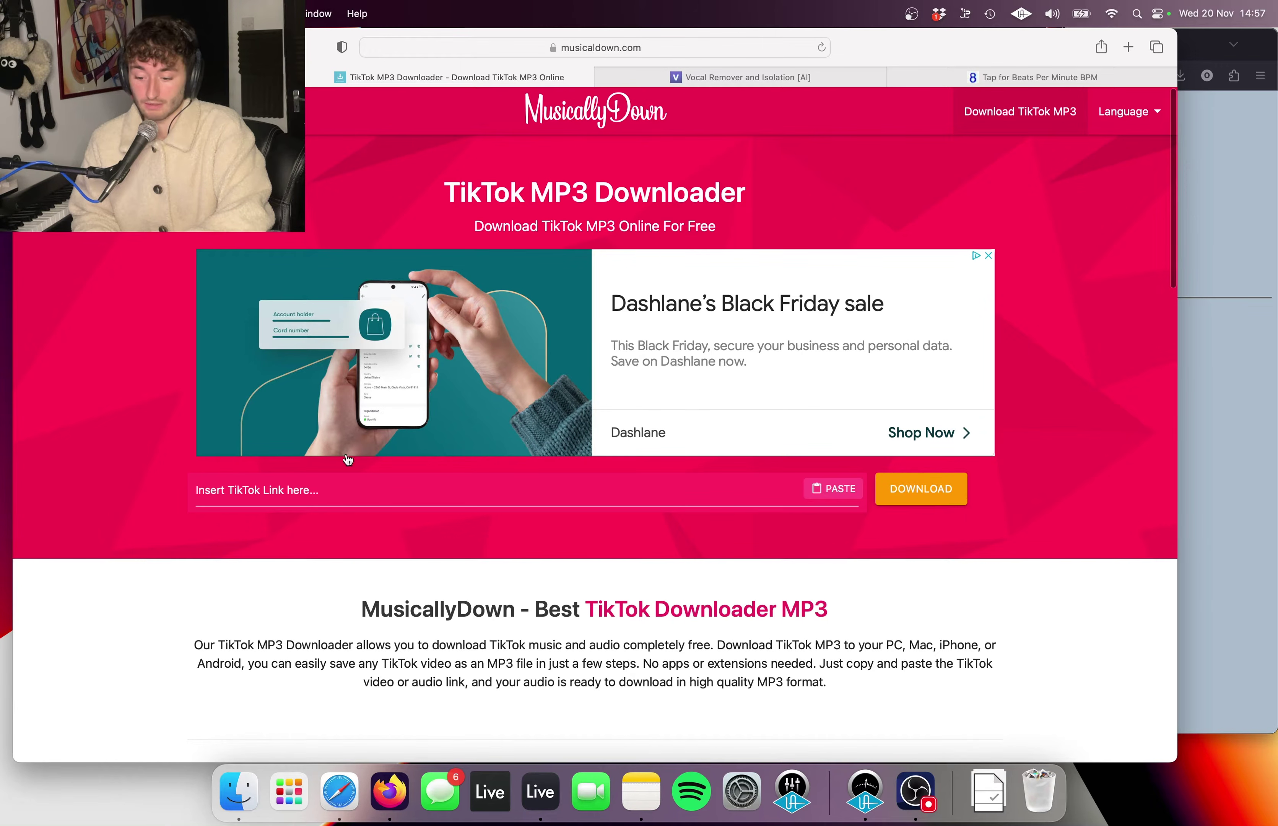
pyautogui.click(336, 489)
pyautogui.press('super+v')
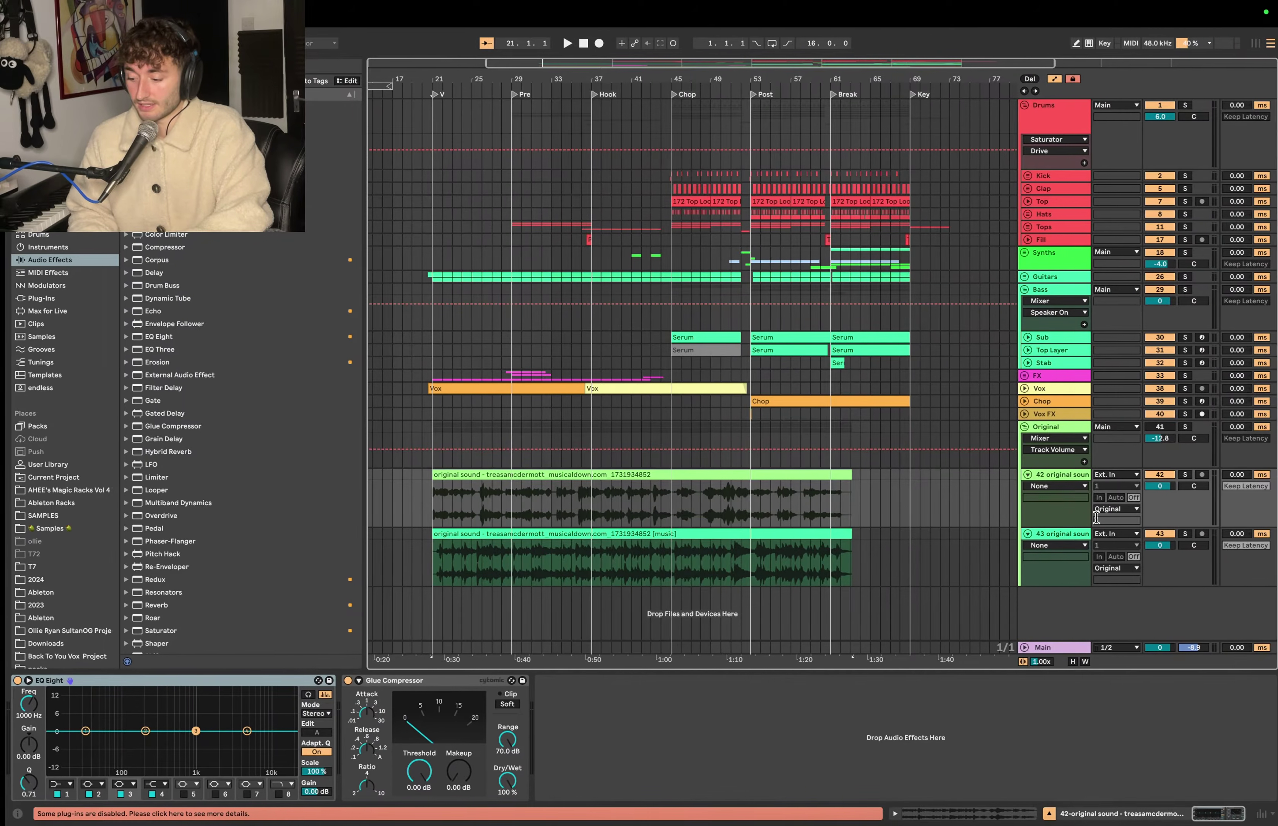
# Step: Return to Live, solo the Original group and play its two clips from bar 21
pyautogui.click(431, 431)
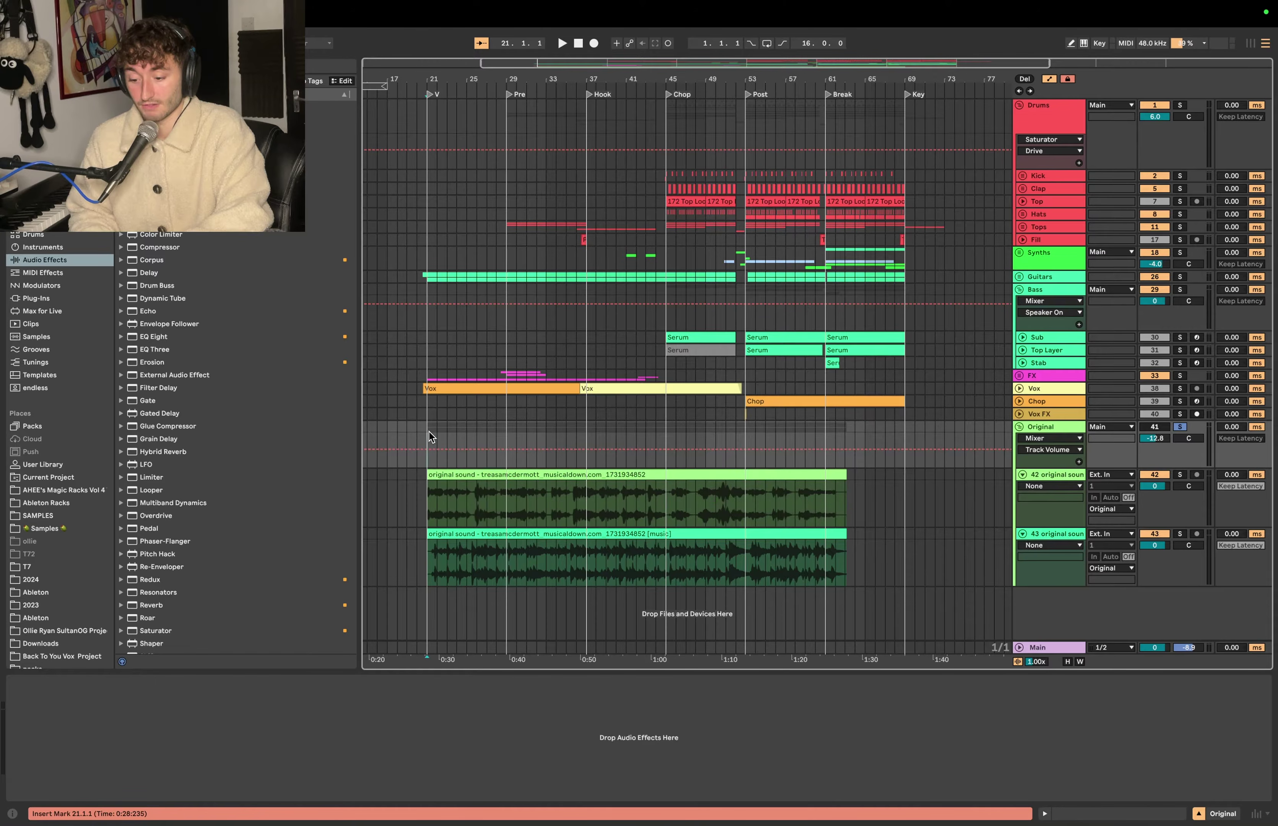
pyautogui.hscroll(-5, 429, 432)
pyautogui.press('space')
pyautogui.click(430, 432)
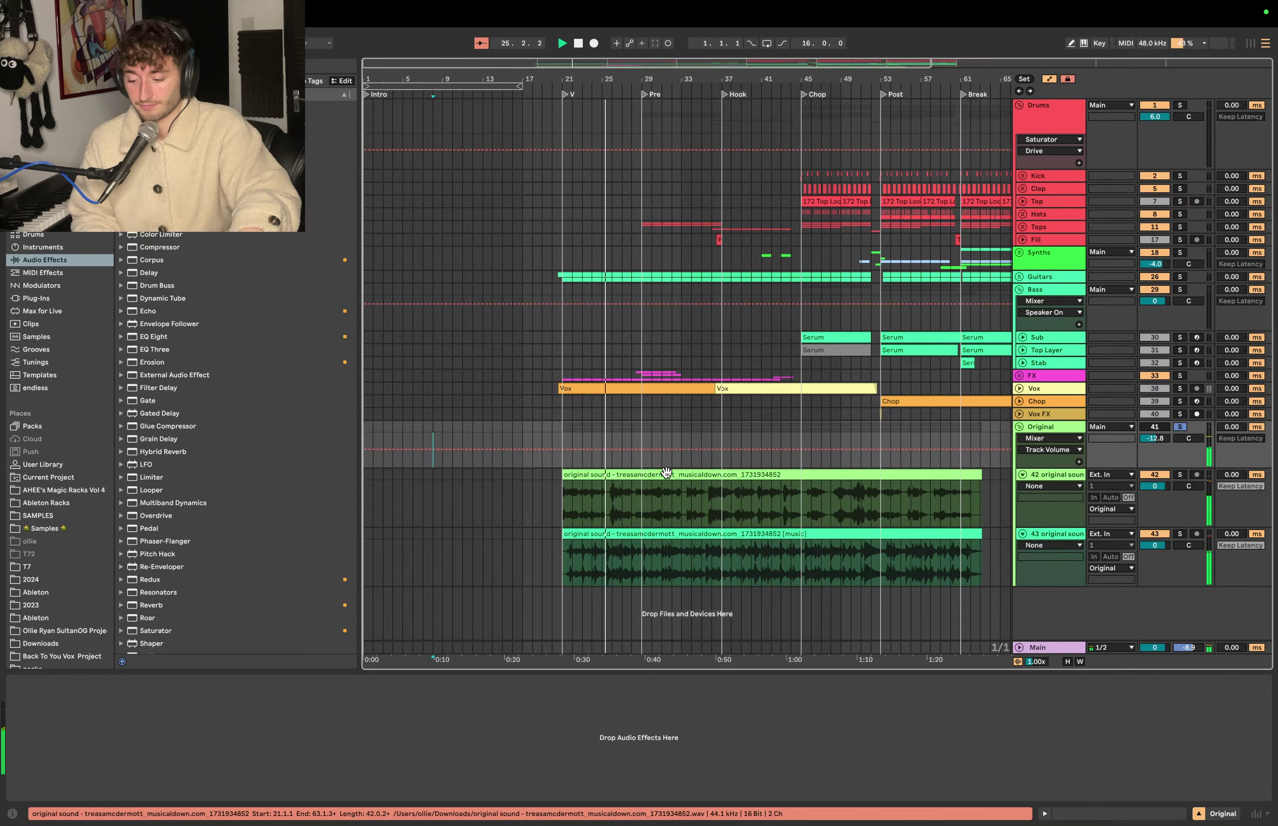
pyautogui.press('space')
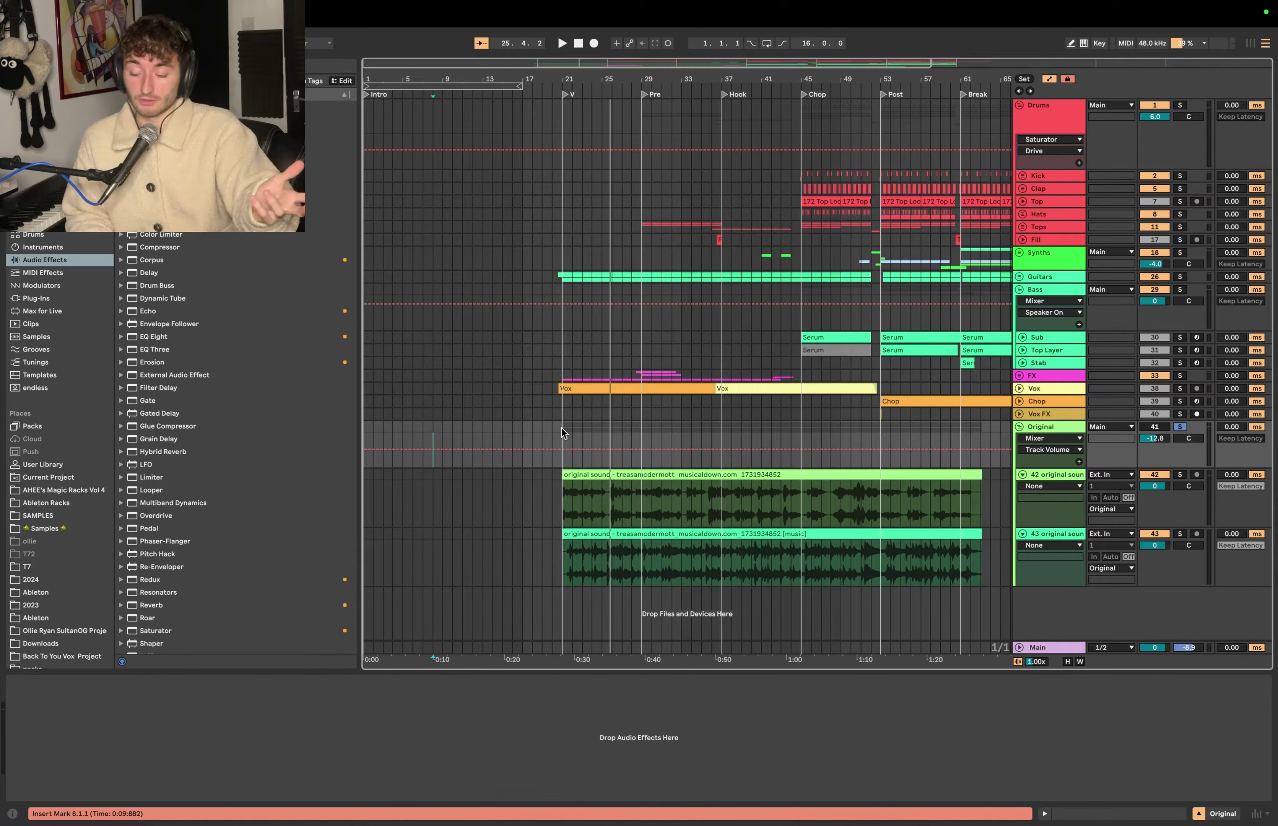
# Step: Switch to the browser and show the Vocal Remover and Isolation page
pyautogui.press('super+Tab')
pyautogui.click(741, 76)
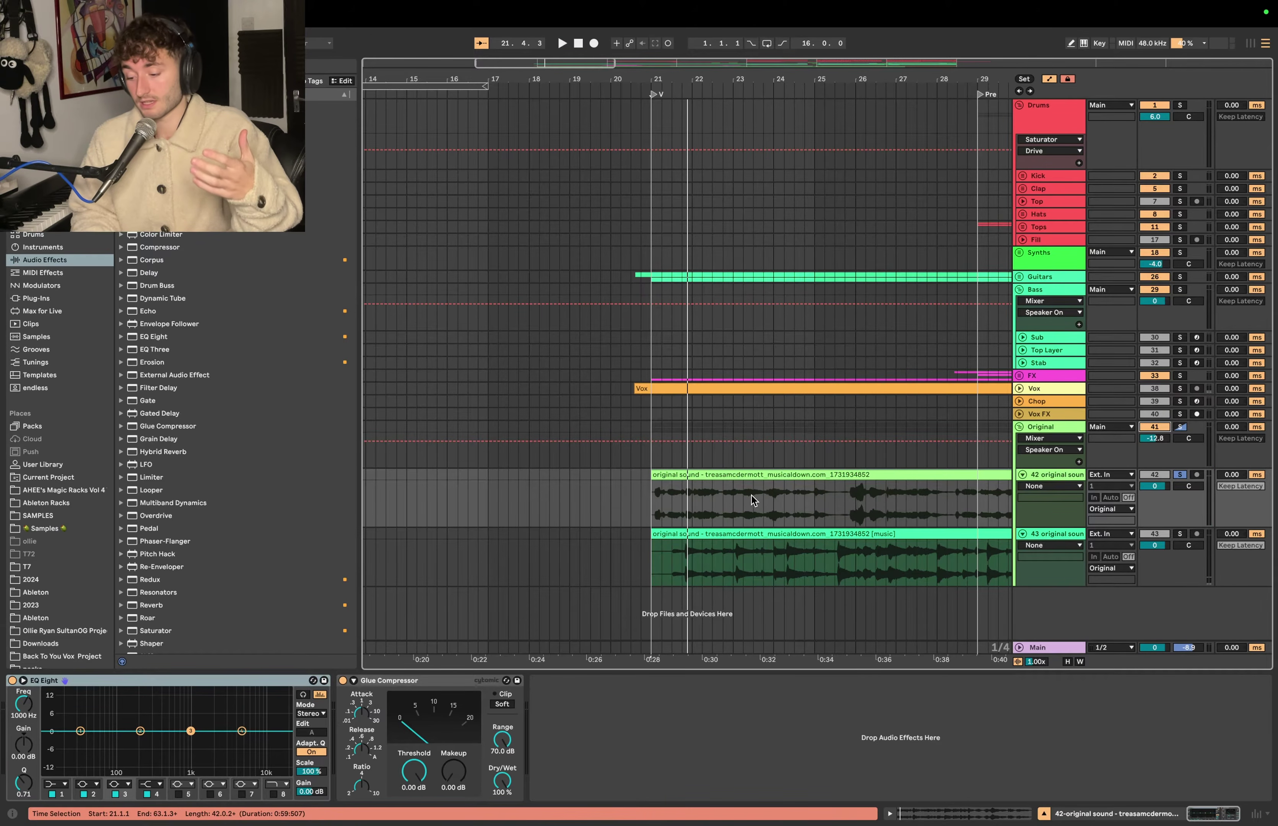
# Step: Back in Live, listen to track 42's original sound in solo, followed by track 43's music stem in solo
pyautogui.press('space')
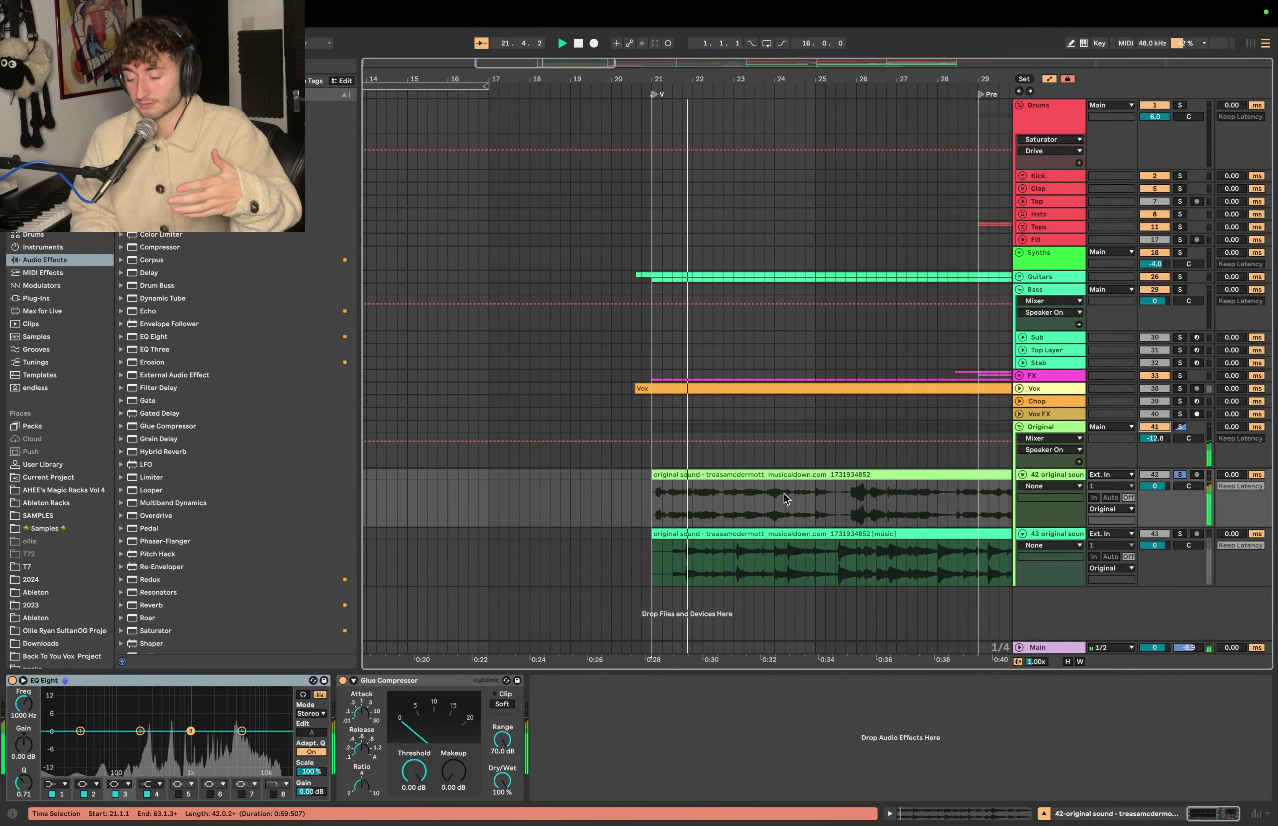
pyautogui.click(1179, 533)
pyautogui.click(1046, 535)
pyautogui.click(793, 526)
pyautogui.press('space')
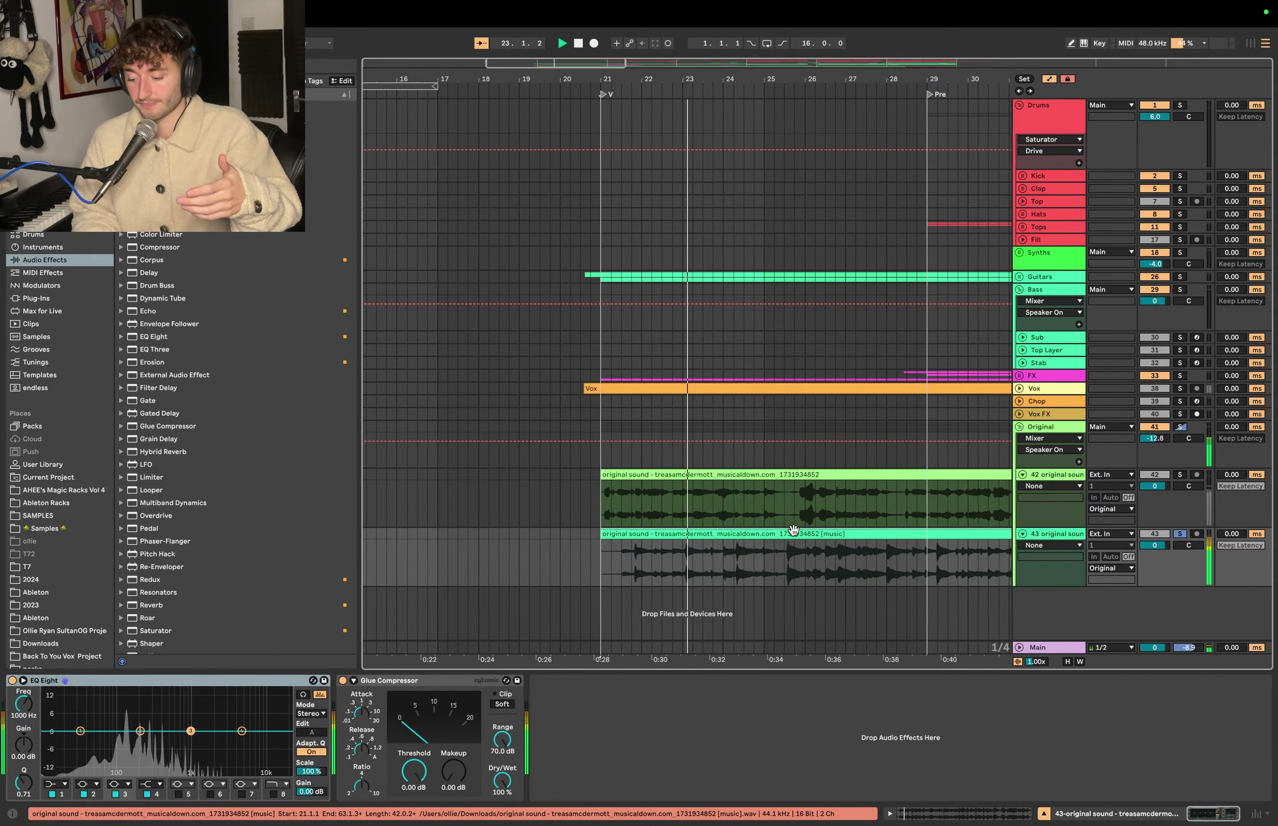
pyautogui.press('space')
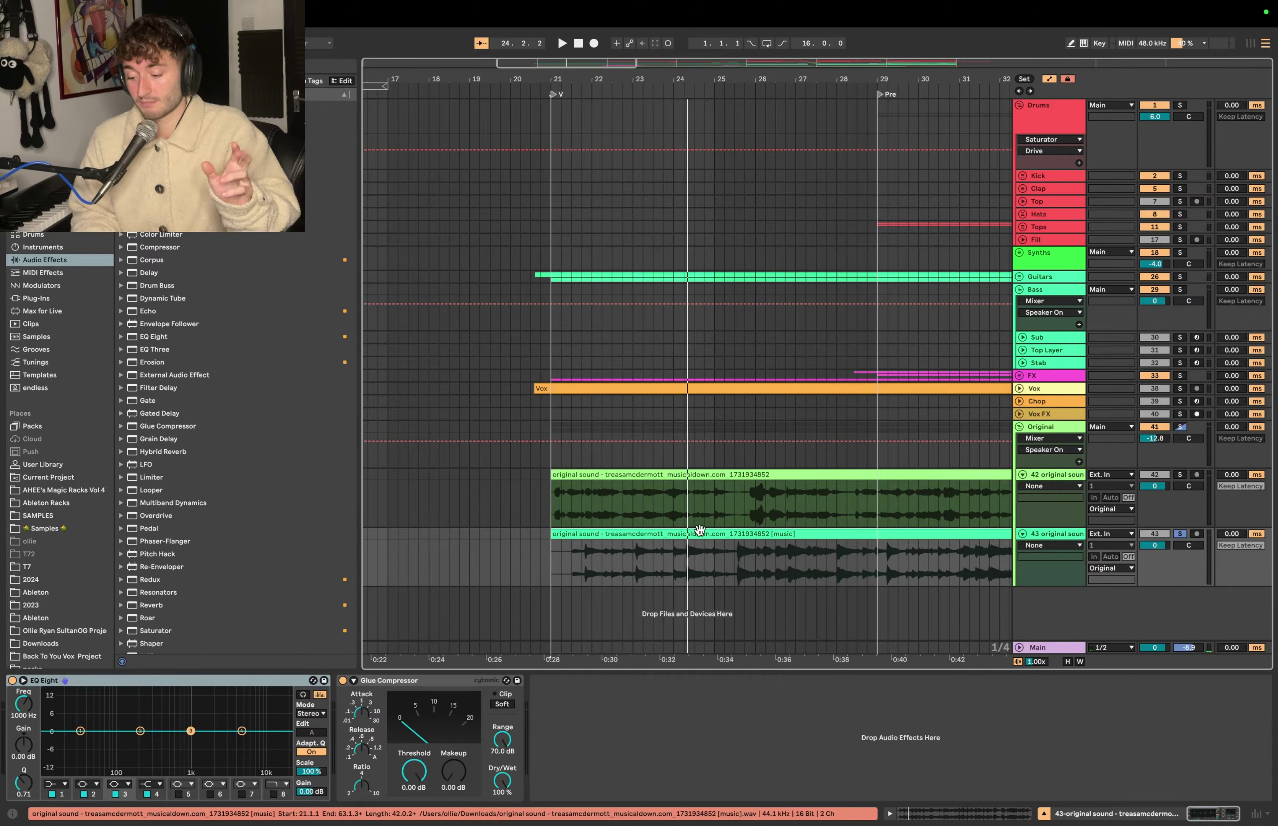
pyautogui.scroll(-2, 675, 499)
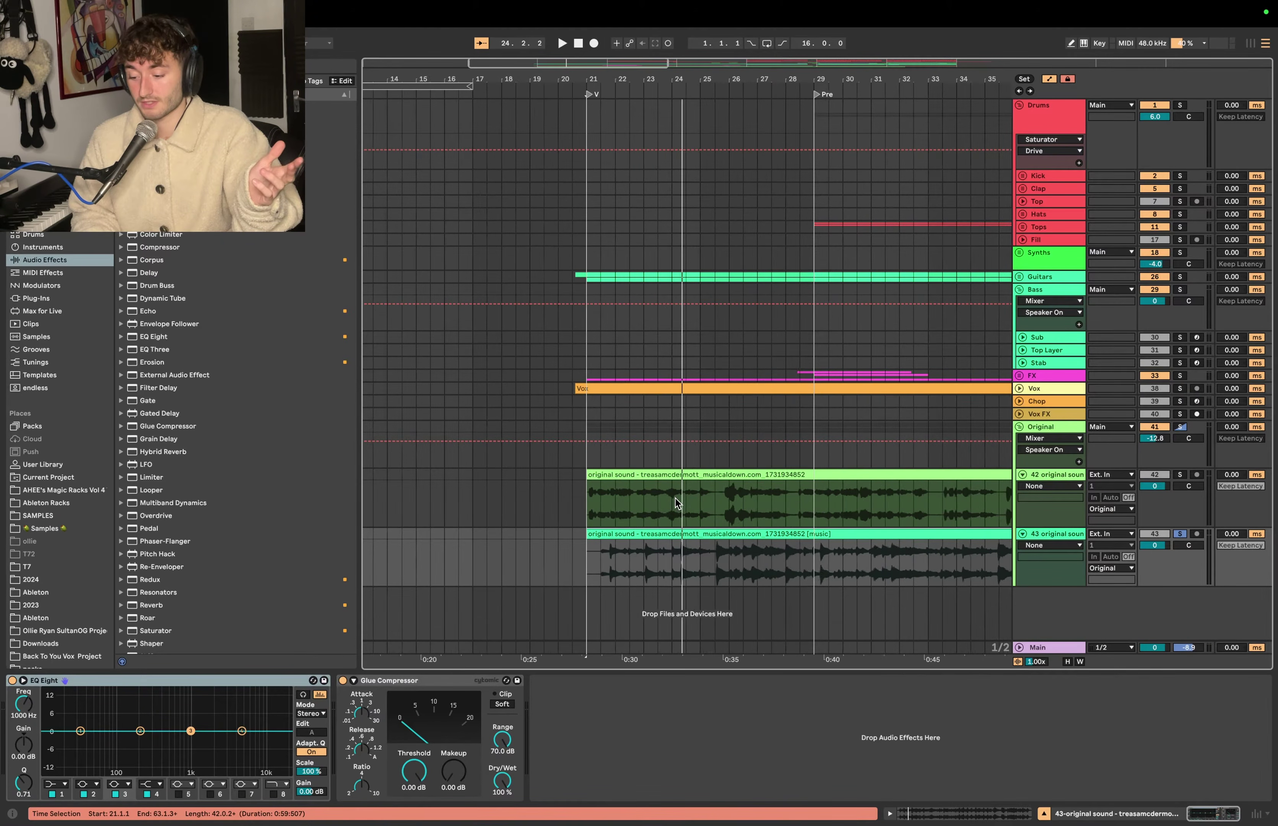
# Step: Play both original clips from bar 21 and tap along on the all8.com BPM page to measure their tempo
pyautogui.click(606, 493)
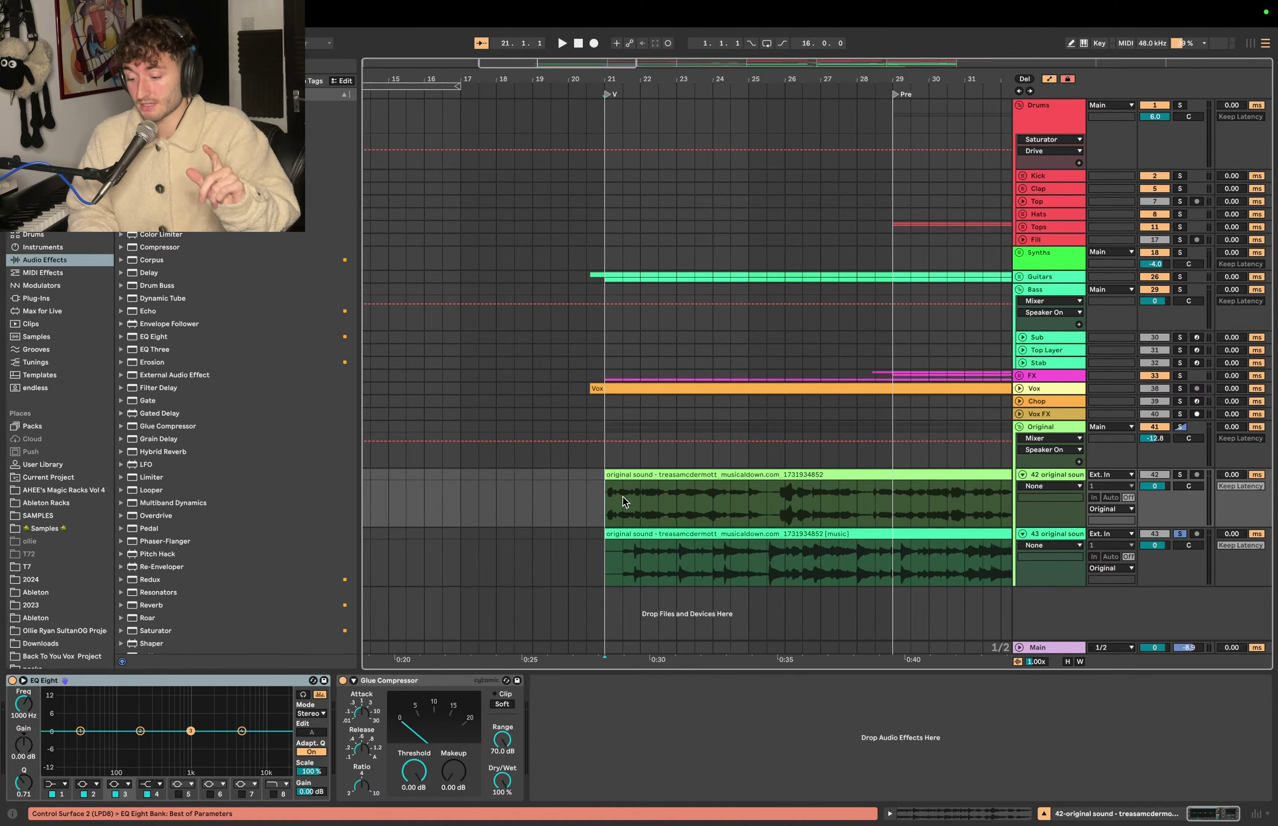
pyautogui.click(606, 499)
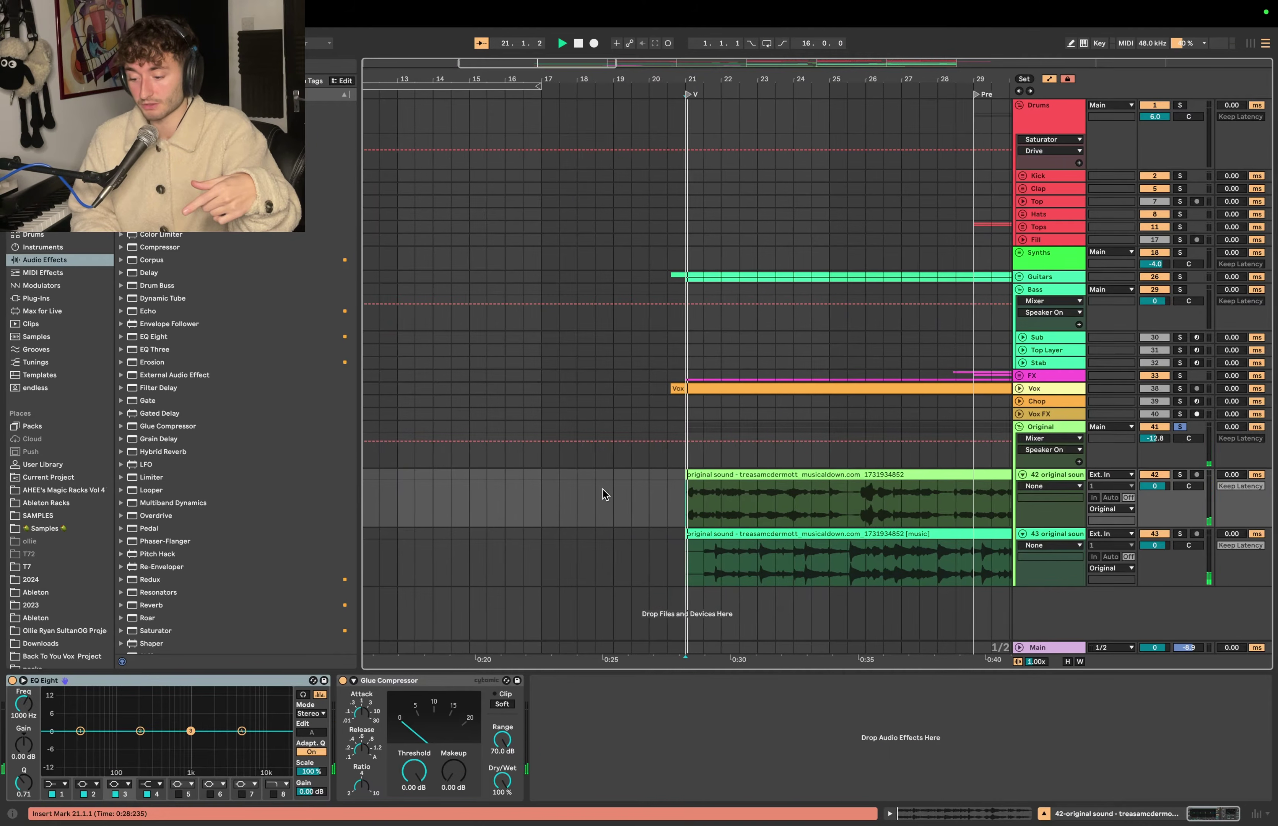
pyautogui.hotkey('ctrl', 'Left')
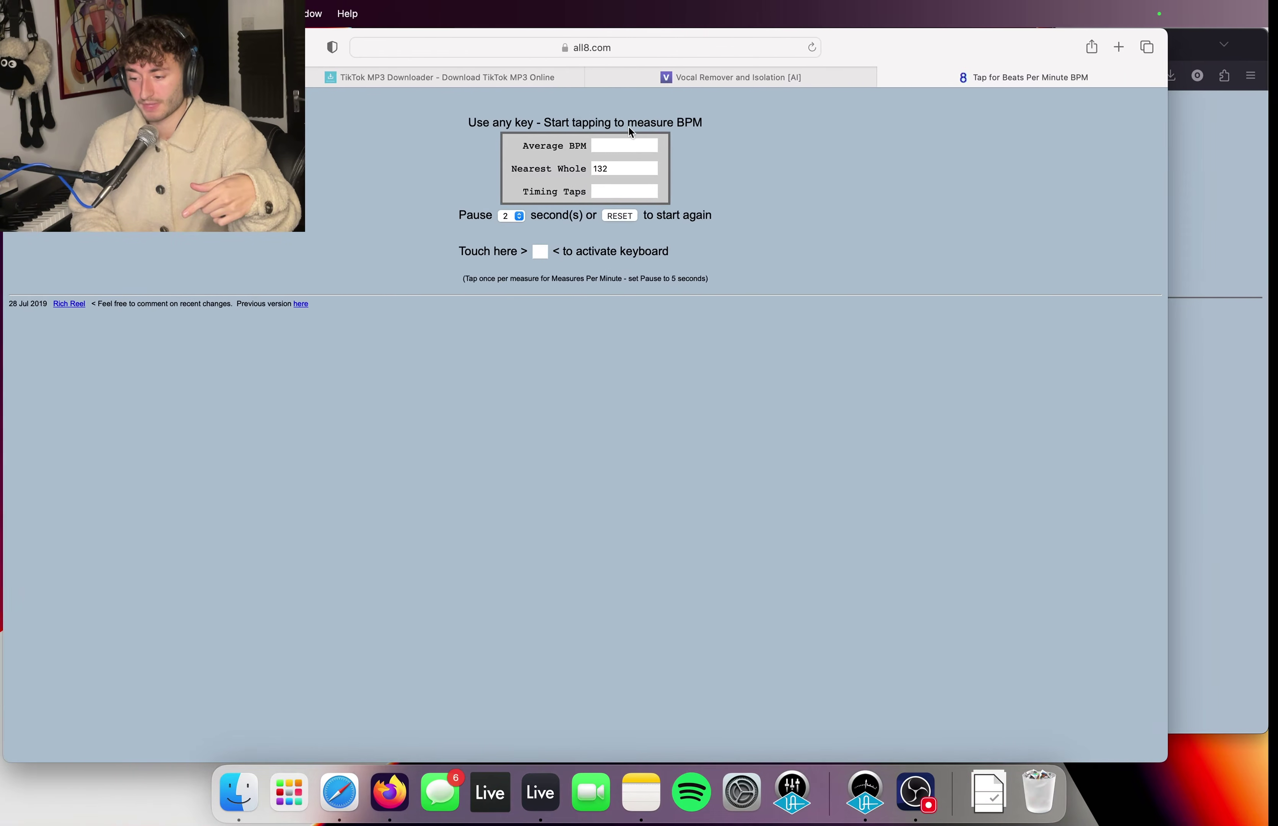
pyautogui.press('space')
pyautogui.press('space')
pyautogui.press('space')
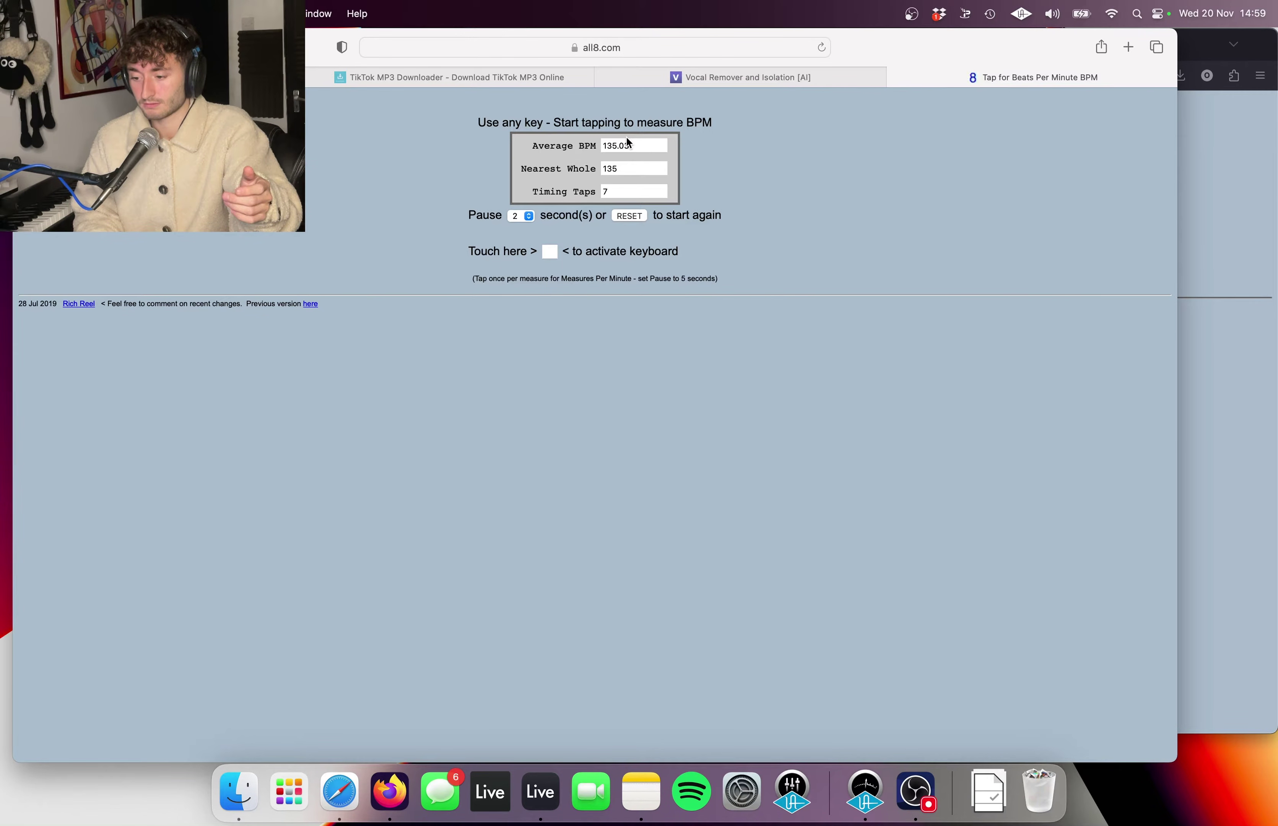
# Step: Return to Live and warp both original sound clips at a clip tempo of 135 BPM
pyautogui.hotkey('ctrl', 'Right')
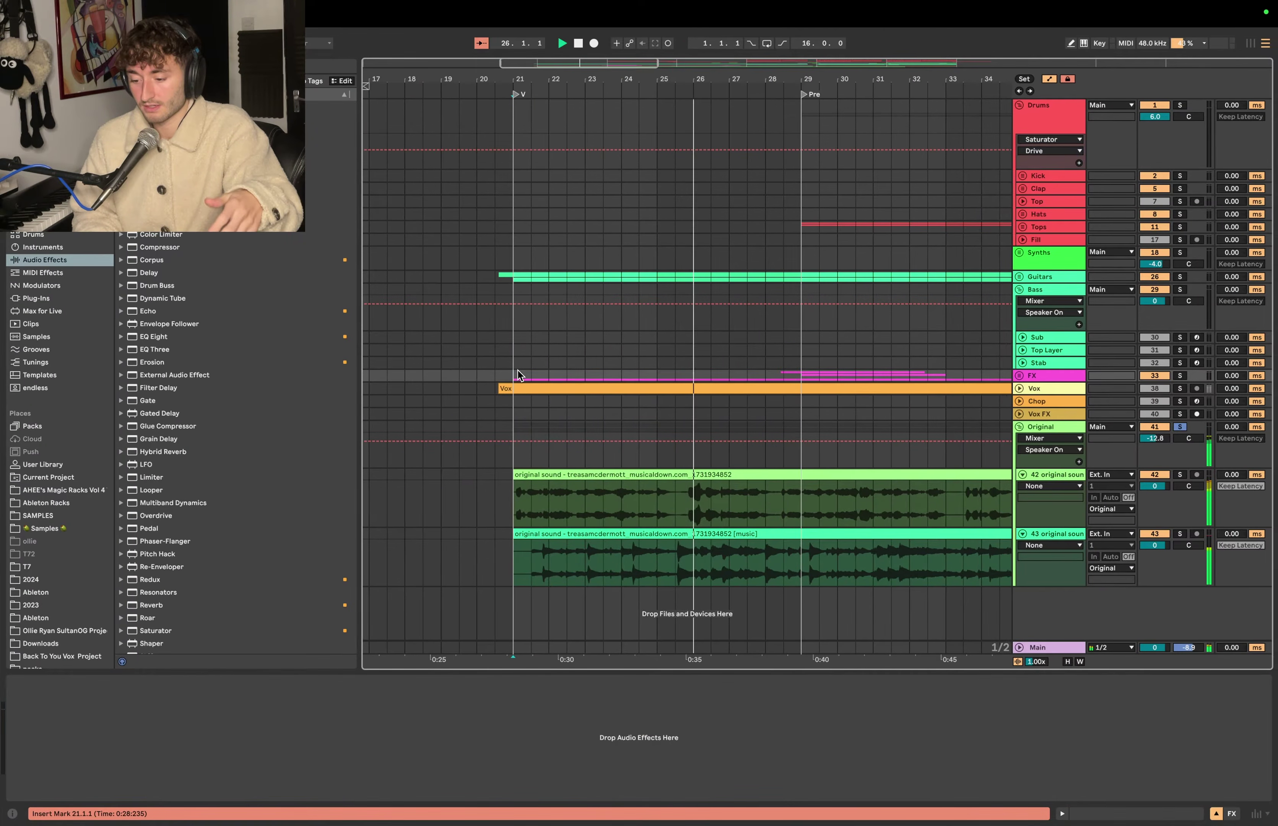
pyautogui.click(599, 474)
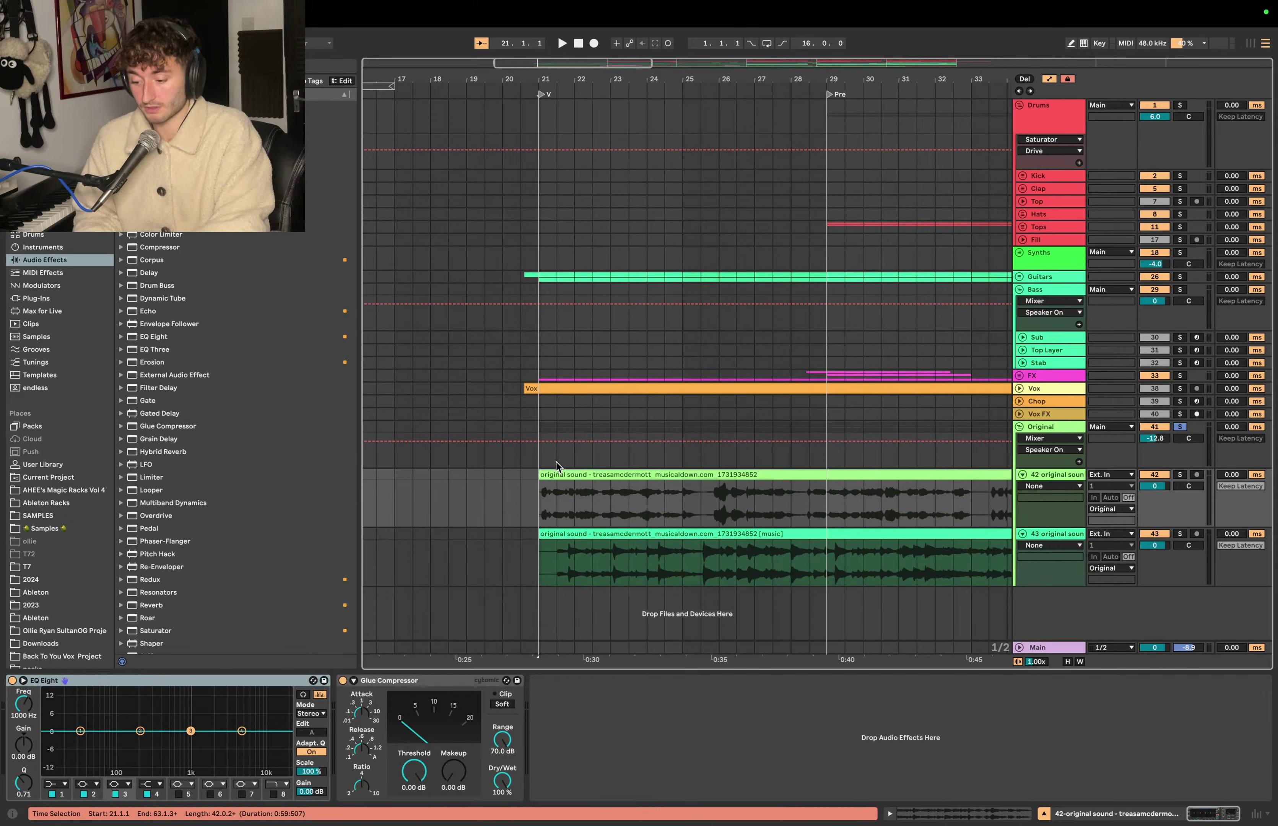
pyautogui.doubleClick(621, 473)
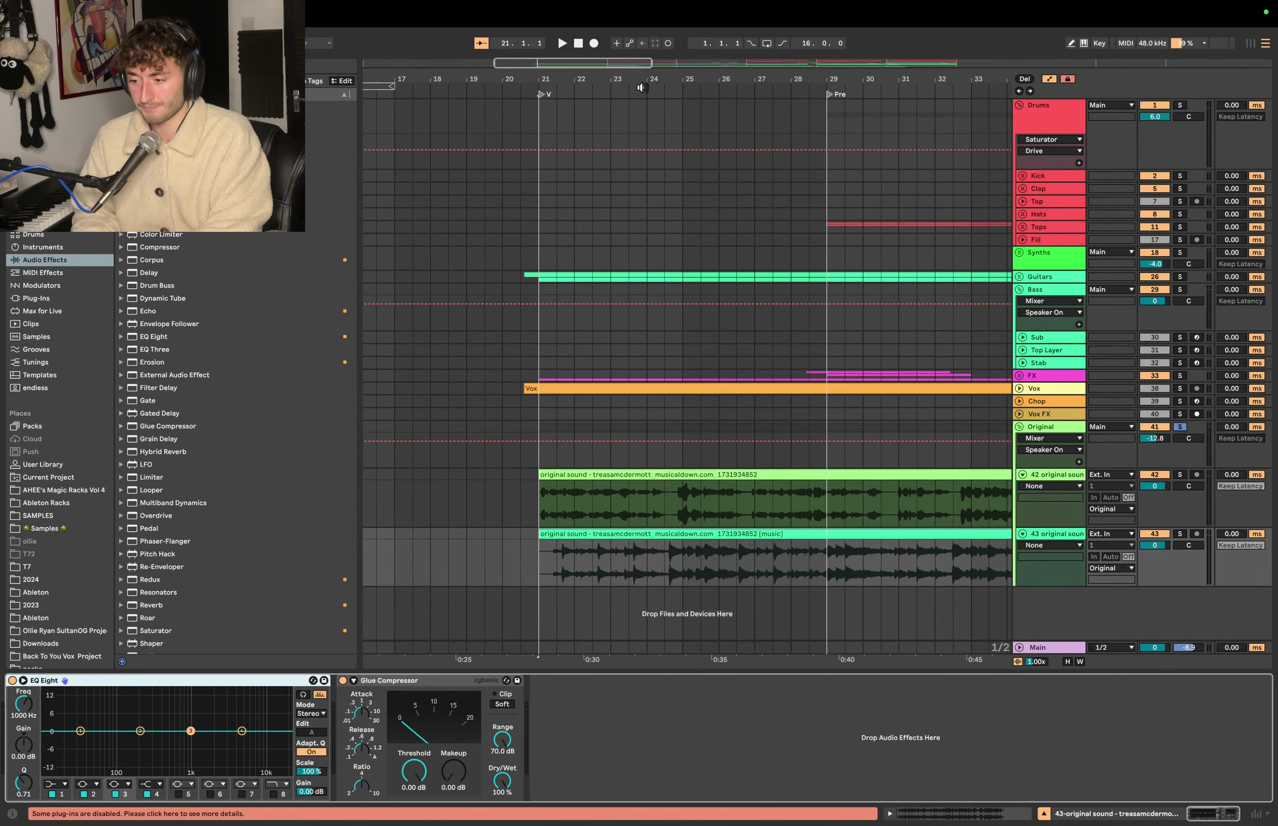
# Step: Move both original sound clips earlier to start at about 20.2.3 and play them back against the grid
pyautogui.press('space')
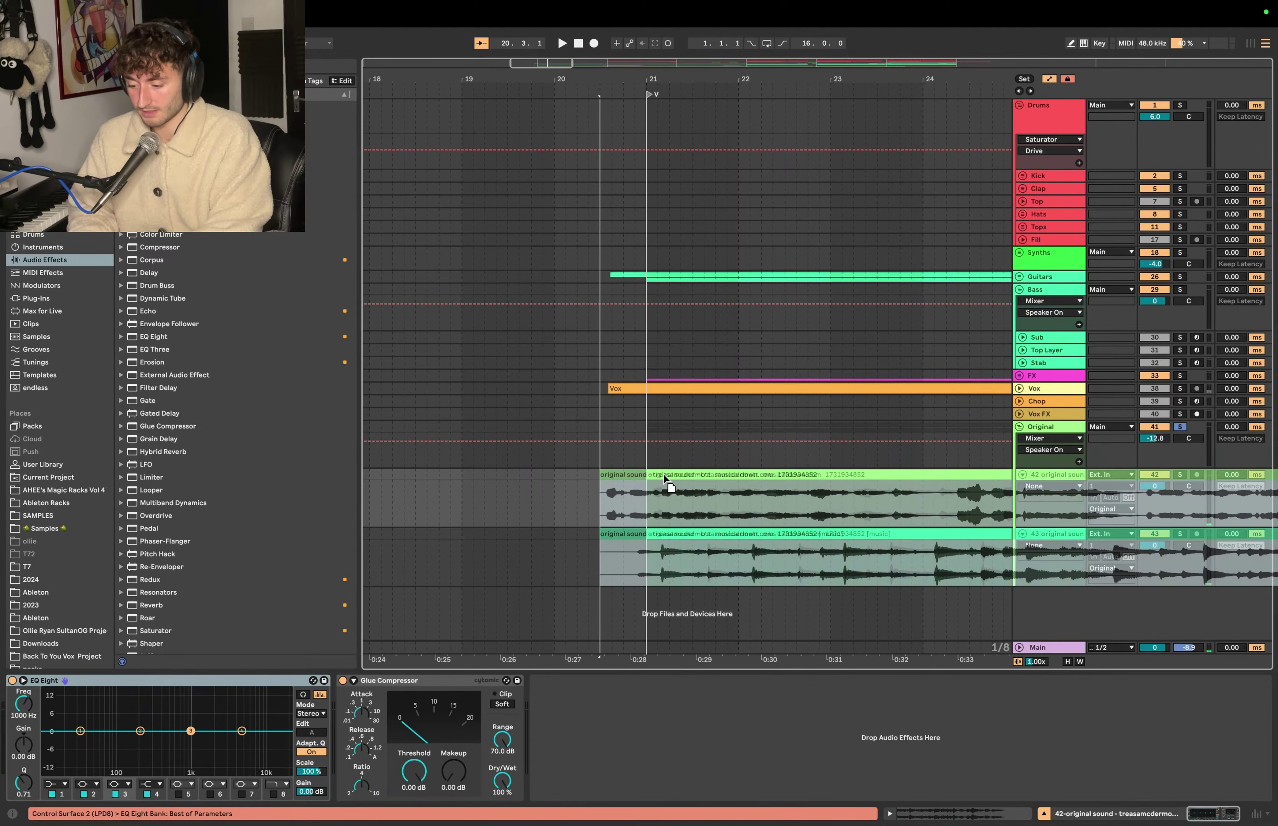
pyautogui.click(653, 476)
pyautogui.press('+')
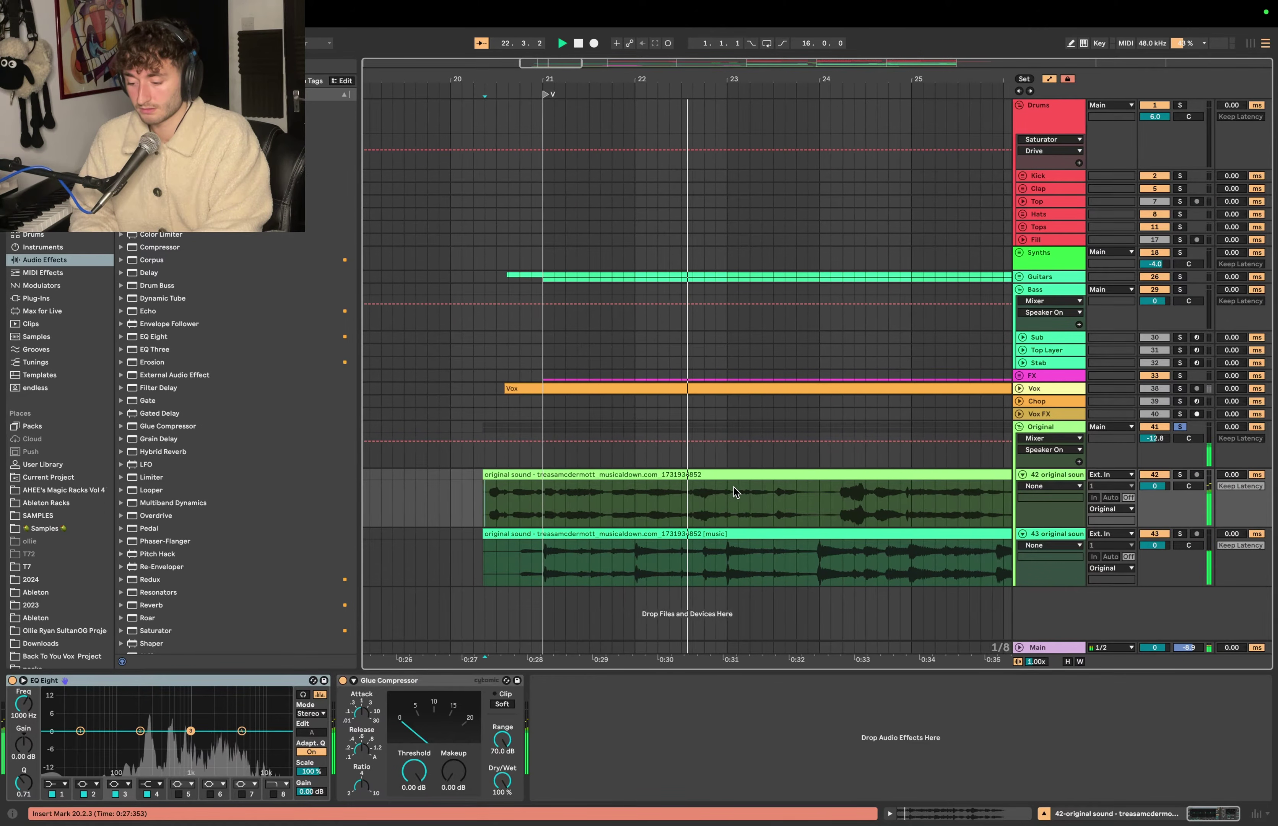
pyautogui.press('-')
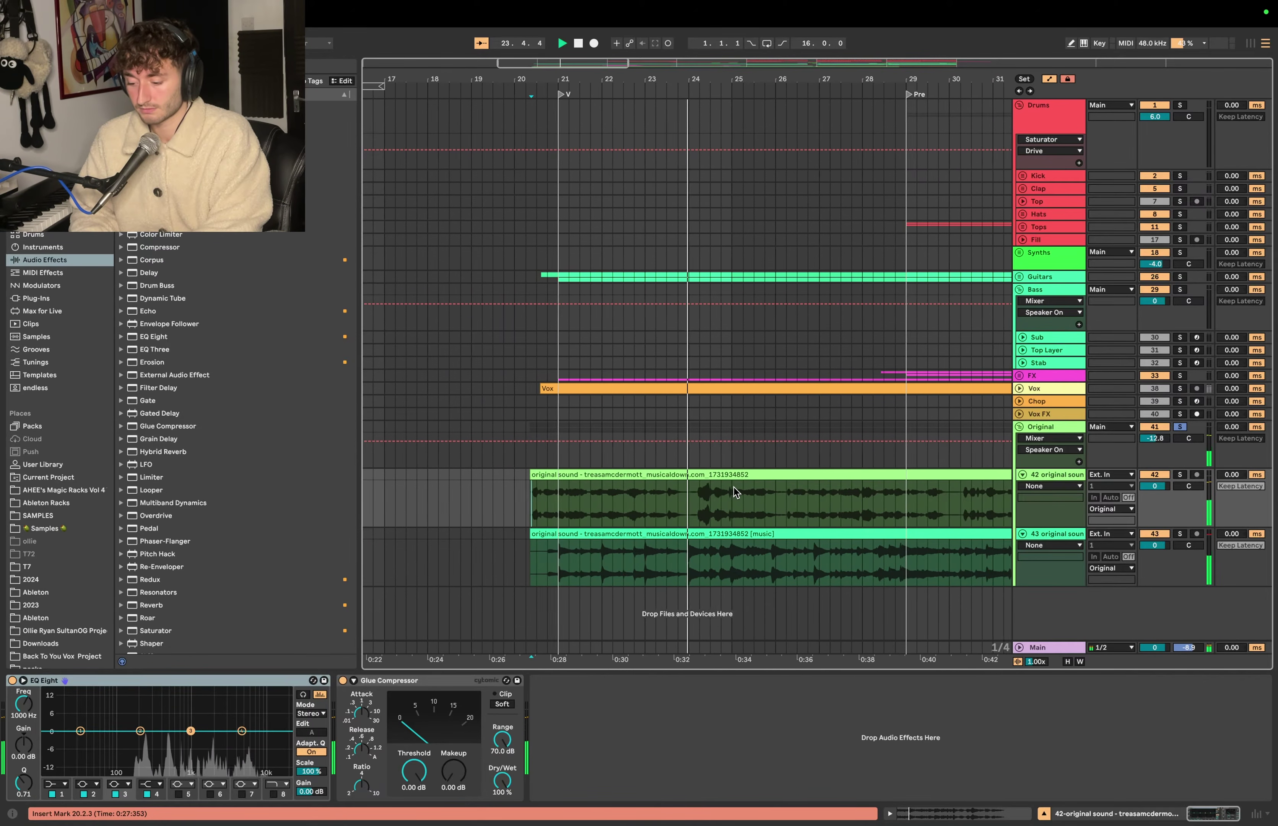
pyautogui.press('-')
# Step: Turn off playback following, listen on from bar 25 and stop playback
pyautogui.click(481, 43)
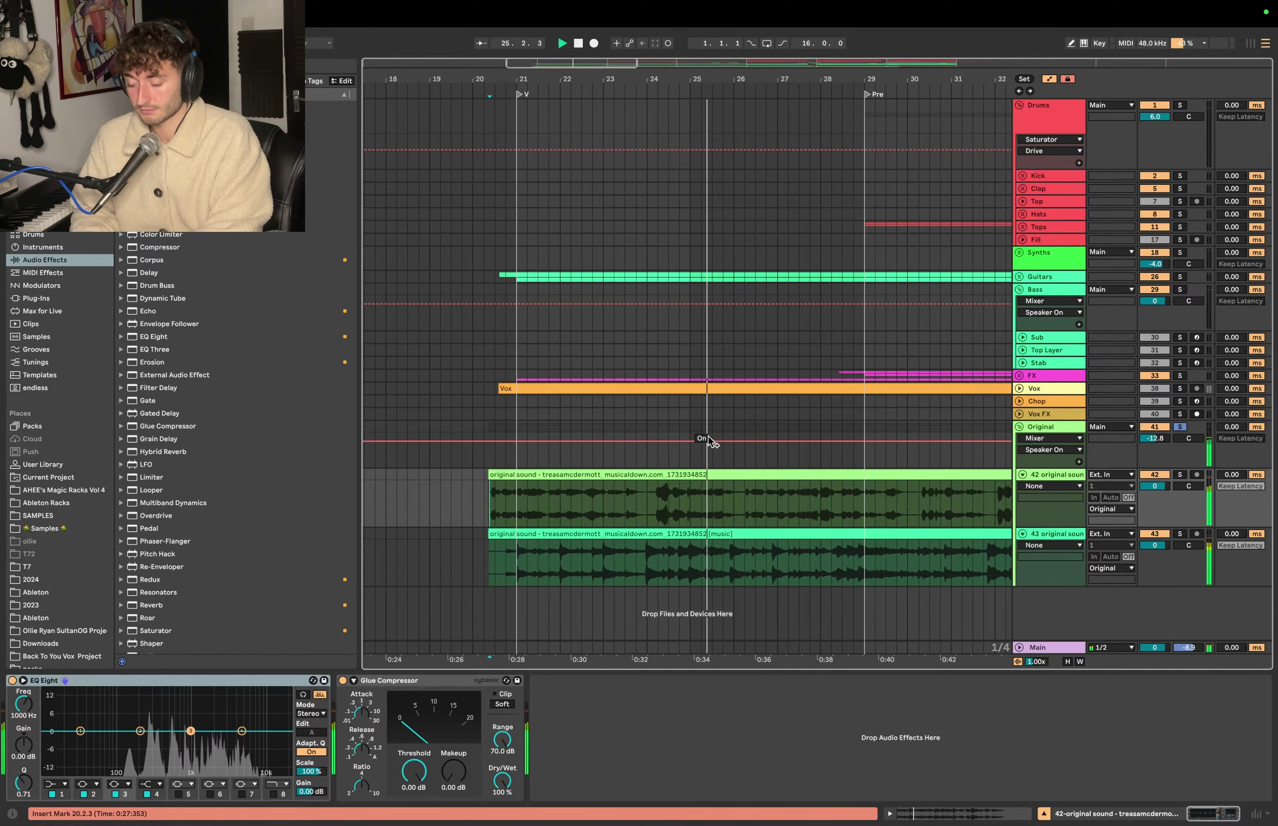
pyautogui.hscroll(2, 815, 504)
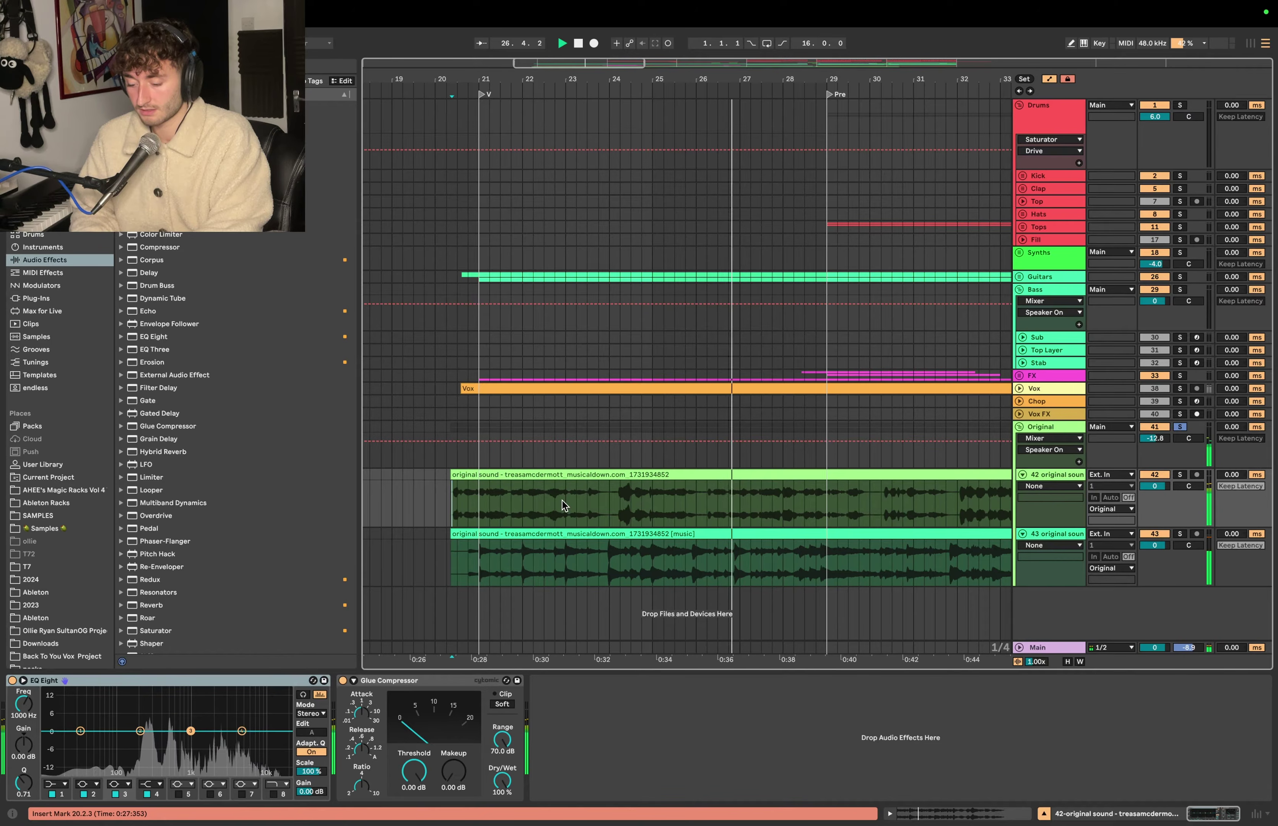
pyautogui.press('space')
# Step: Select bars 21 to 25 of track 42's original sound clip and open its waveform in the sample editor
pyautogui.moveTo(480, 501); pyautogui.dragTo(649, 489)
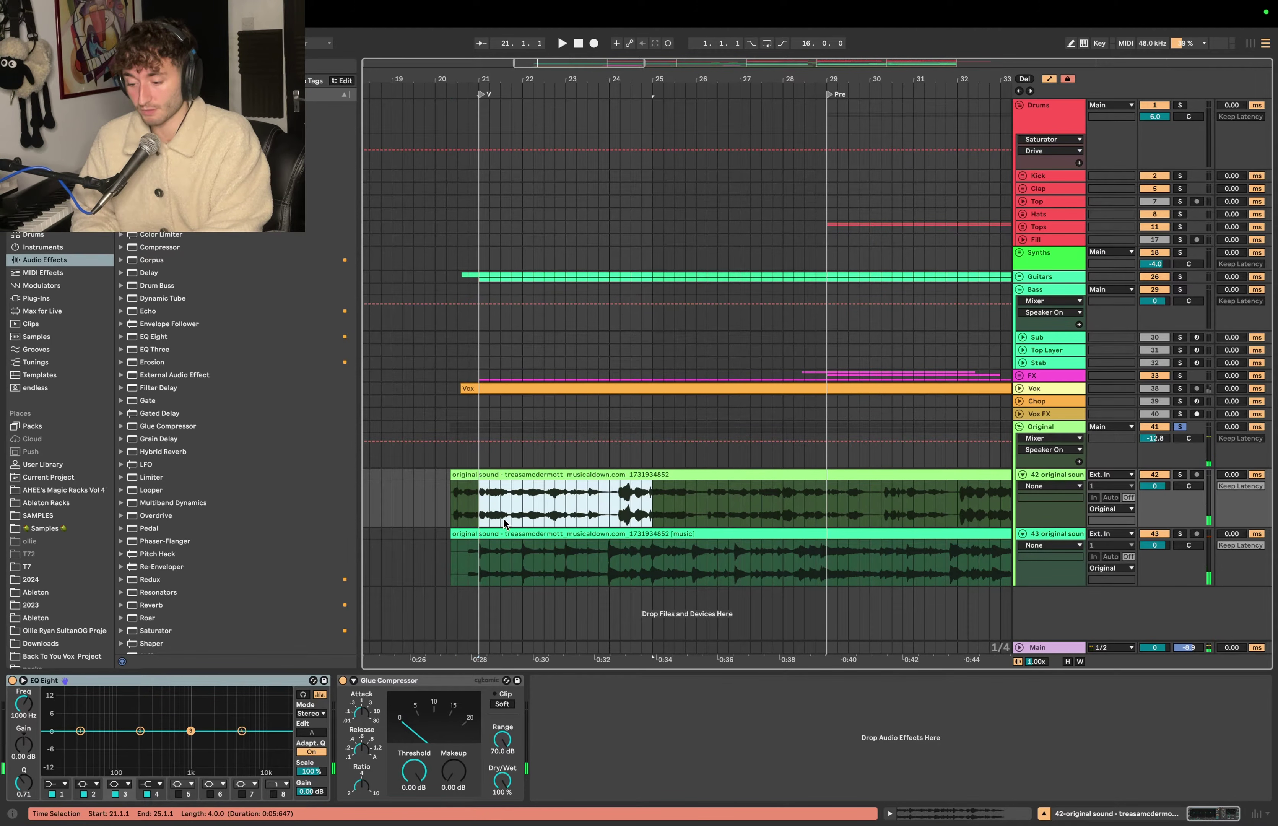
pyautogui.doubleClick(653, 474)
pyautogui.click(327, 494)
pyautogui.scroll(5, 282, 493)
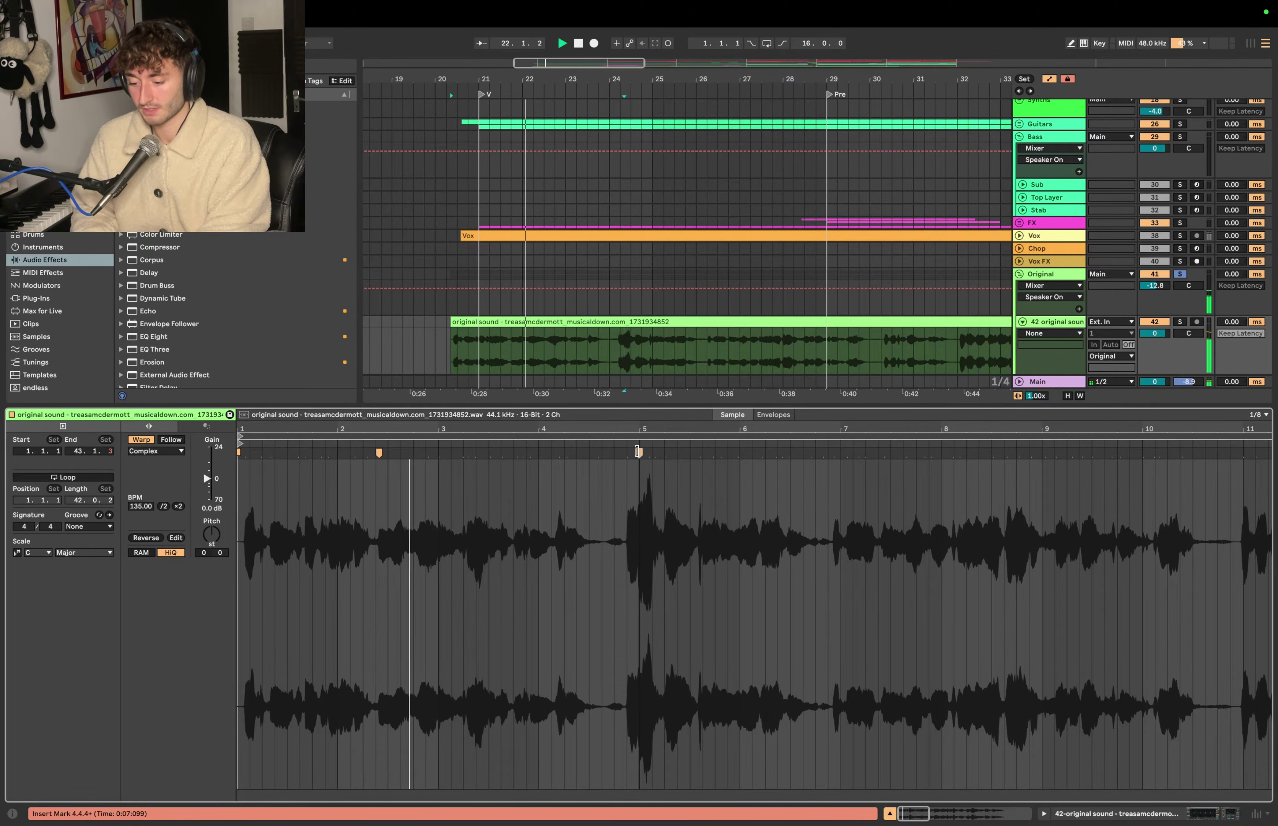
# Step: Add warp markers to the waveform's transients between about 4.3.1 and 12.2.4, nudging those near bar 7 and 8.4.1 into time
pyautogui.doubleClick(642, 463)
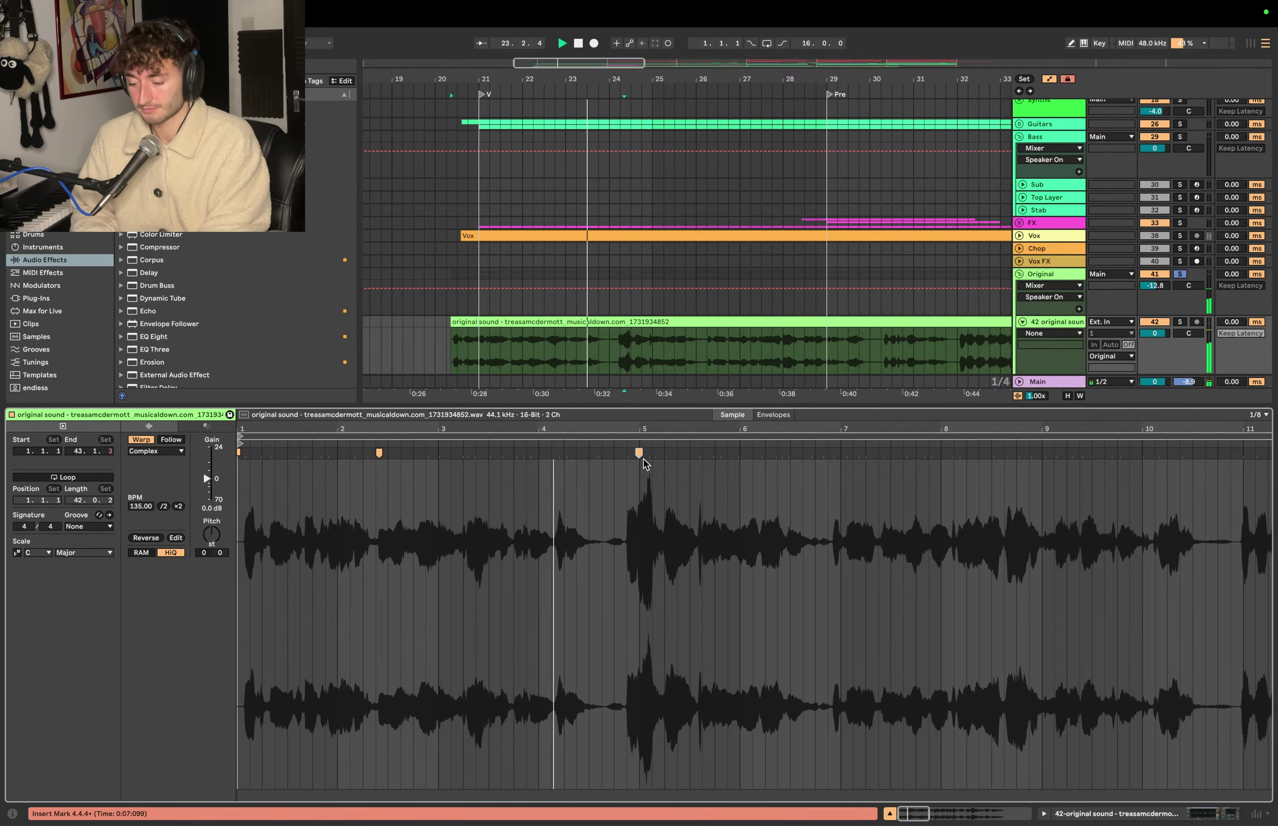
pyautogui.doubleClick(595, 459)
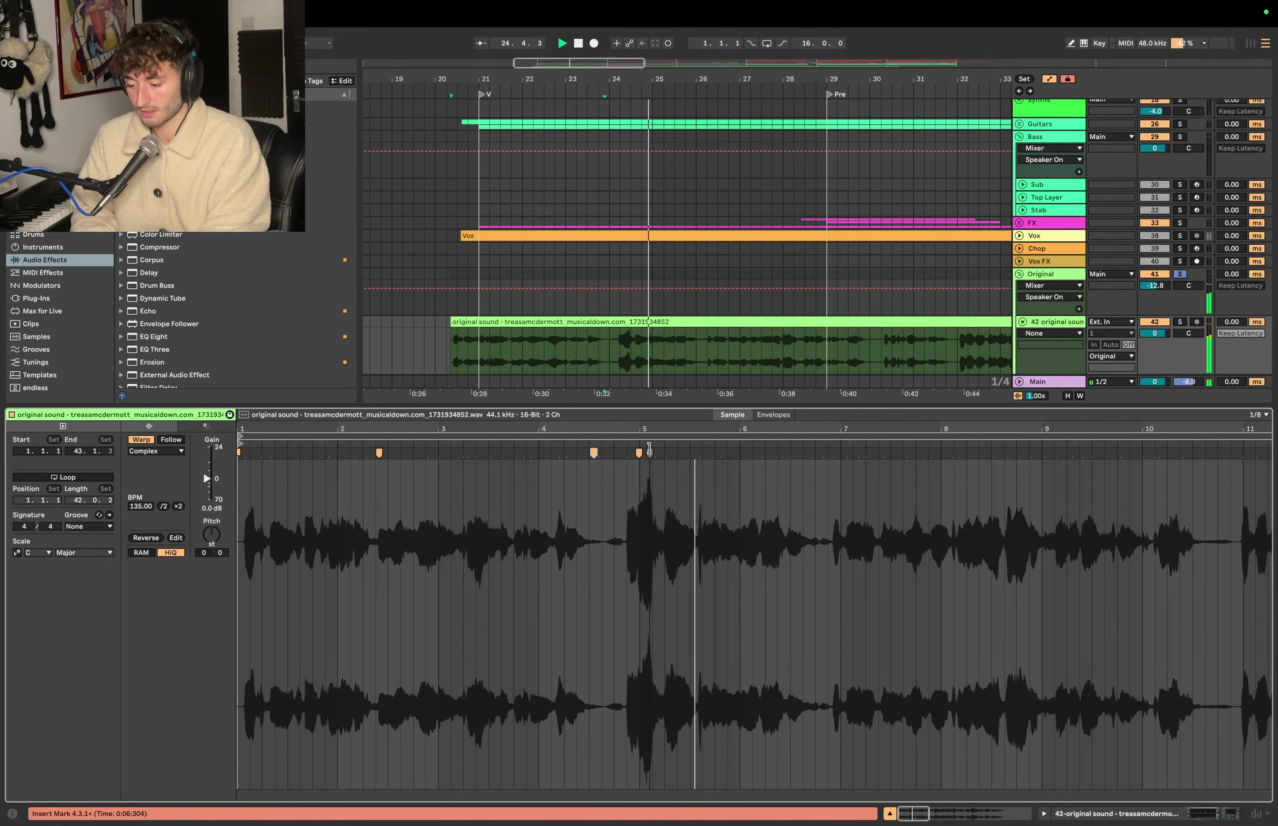
pyautogui.doubleClick(844, 453)
pyautogui.doubleClick(1194, 455)
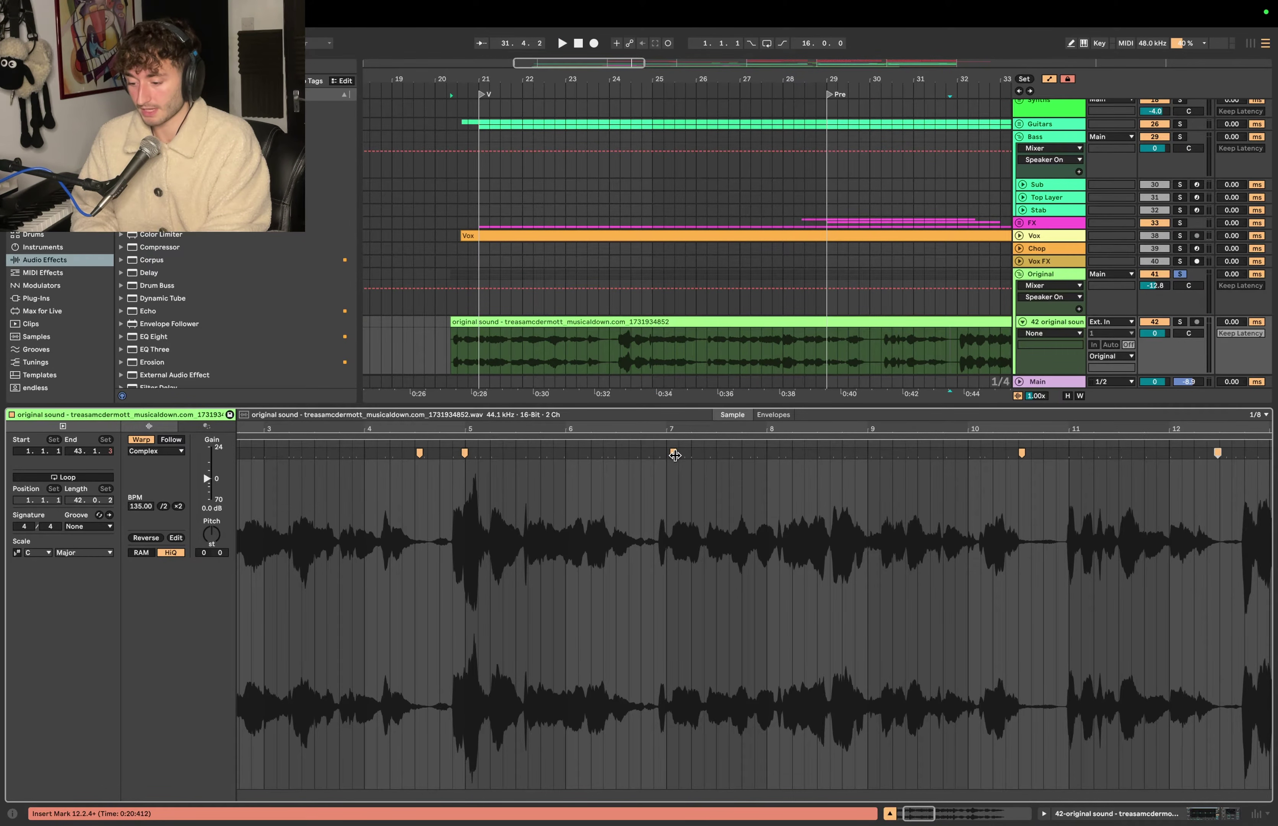
pyautogui.doubleClick(574, 455)
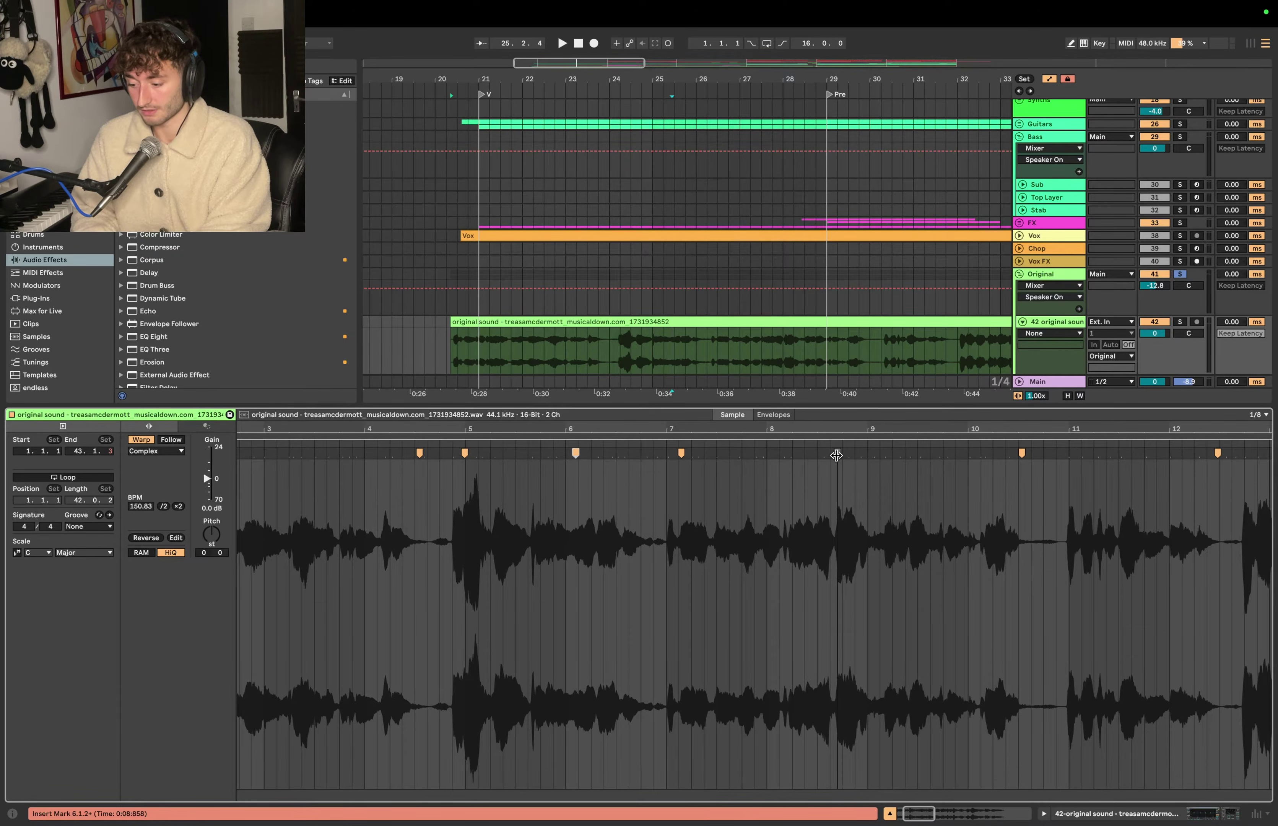
pyautogui.moveTo(836, 455); pyautogui.dragTo(846, 457)
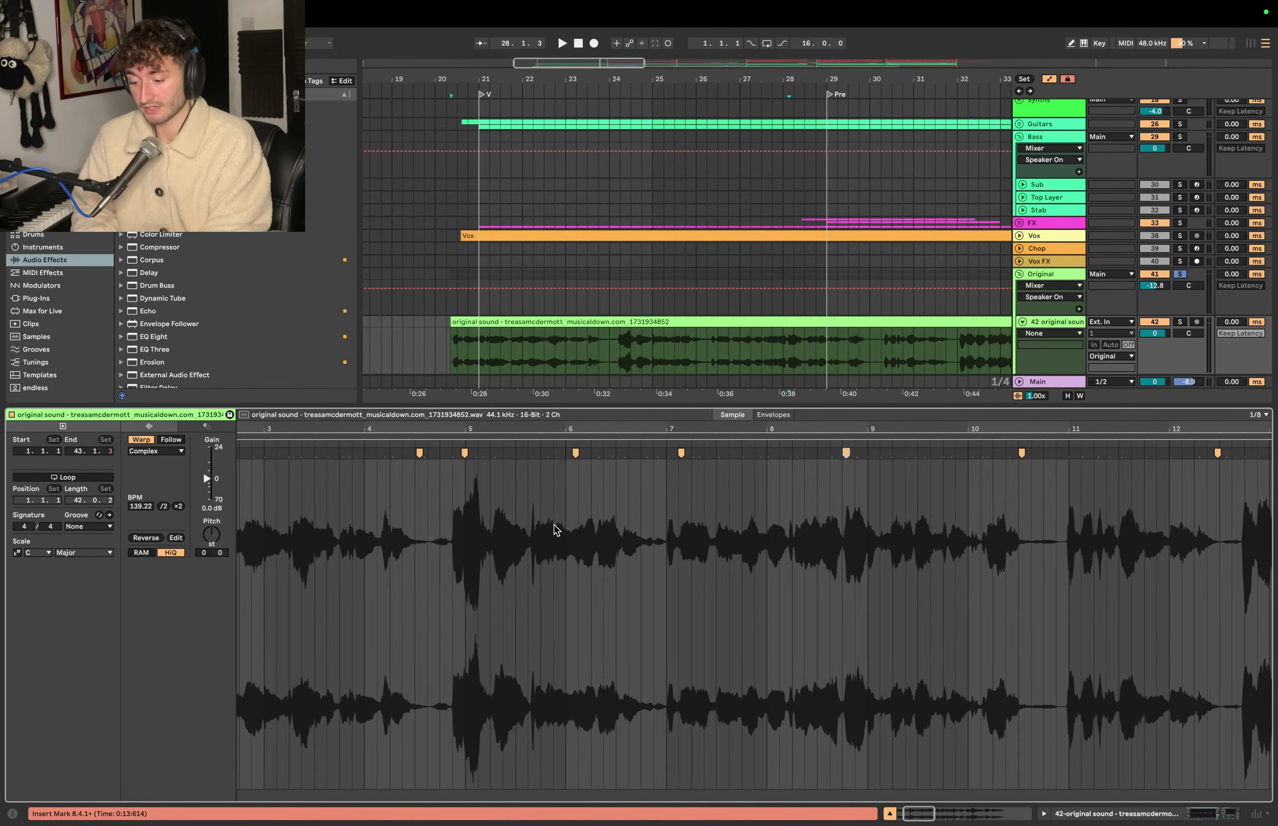
# Step: Highlight short stretches of the waveform at 6.1.1, 7.1.1 and 5.1.1 to examine how the audio sits against the grid
pyautogui.moveTo(567, 537); pyautogui.dragTo(578, 538)
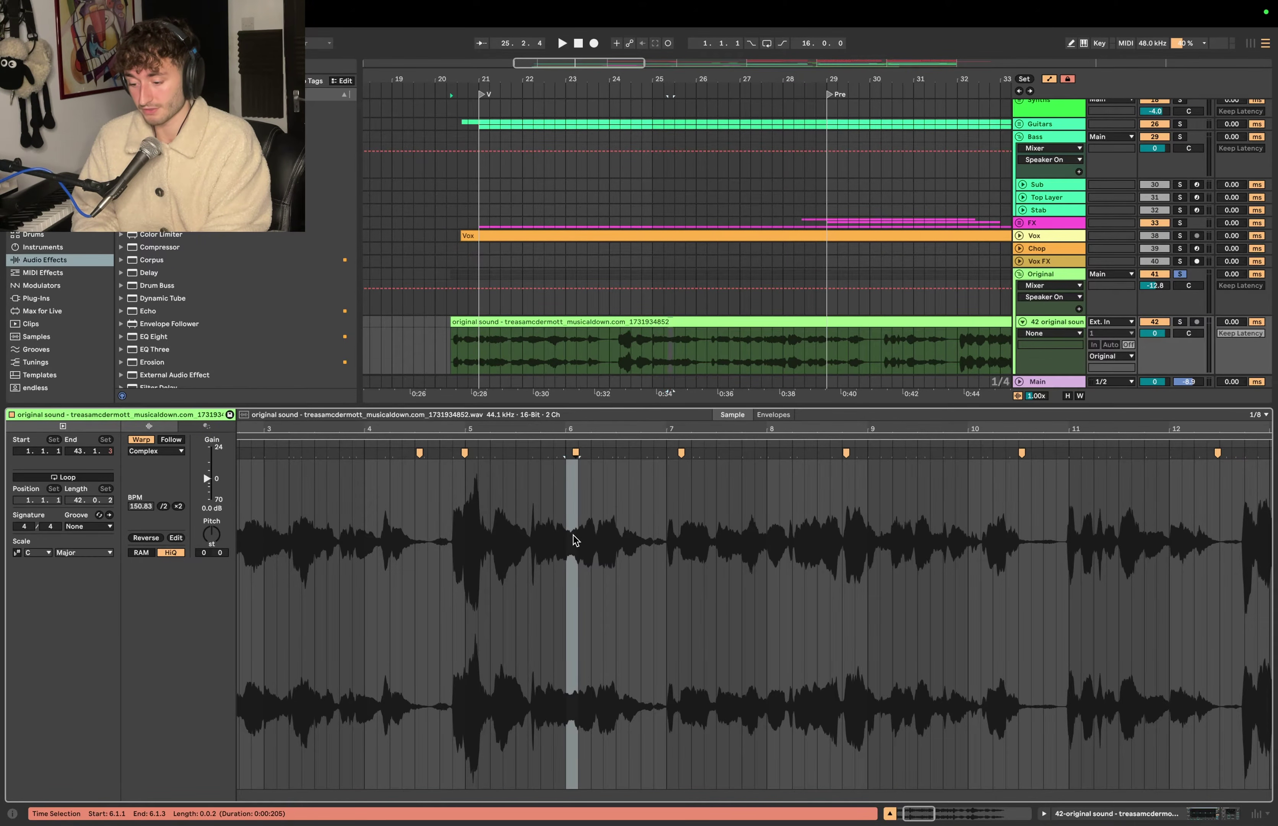
pyautogui.click(667, 537)
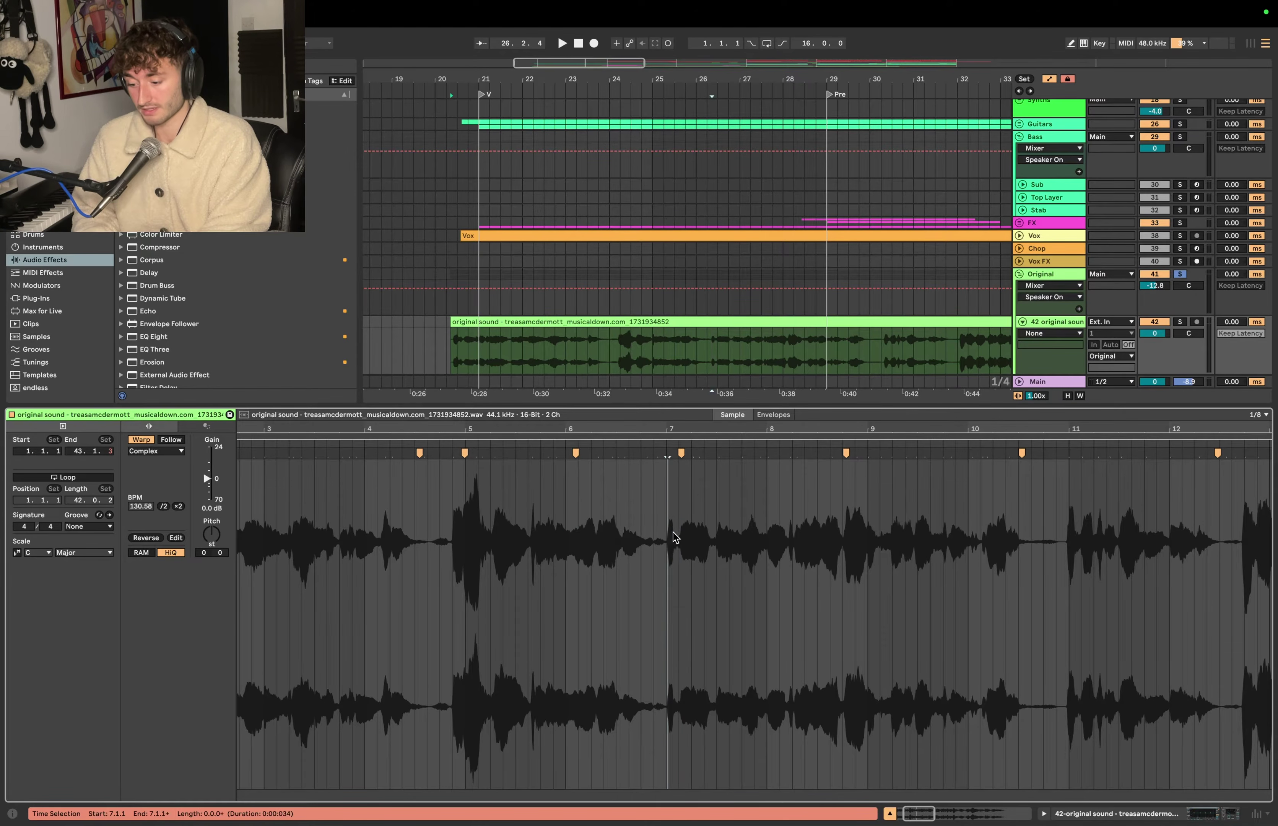
pyautogui.moveTo(669, 544); pyautogui.dragTo(683, 544)
pyautogui.moveTo(465, 519); pyautogui.dragTo(478, 516)
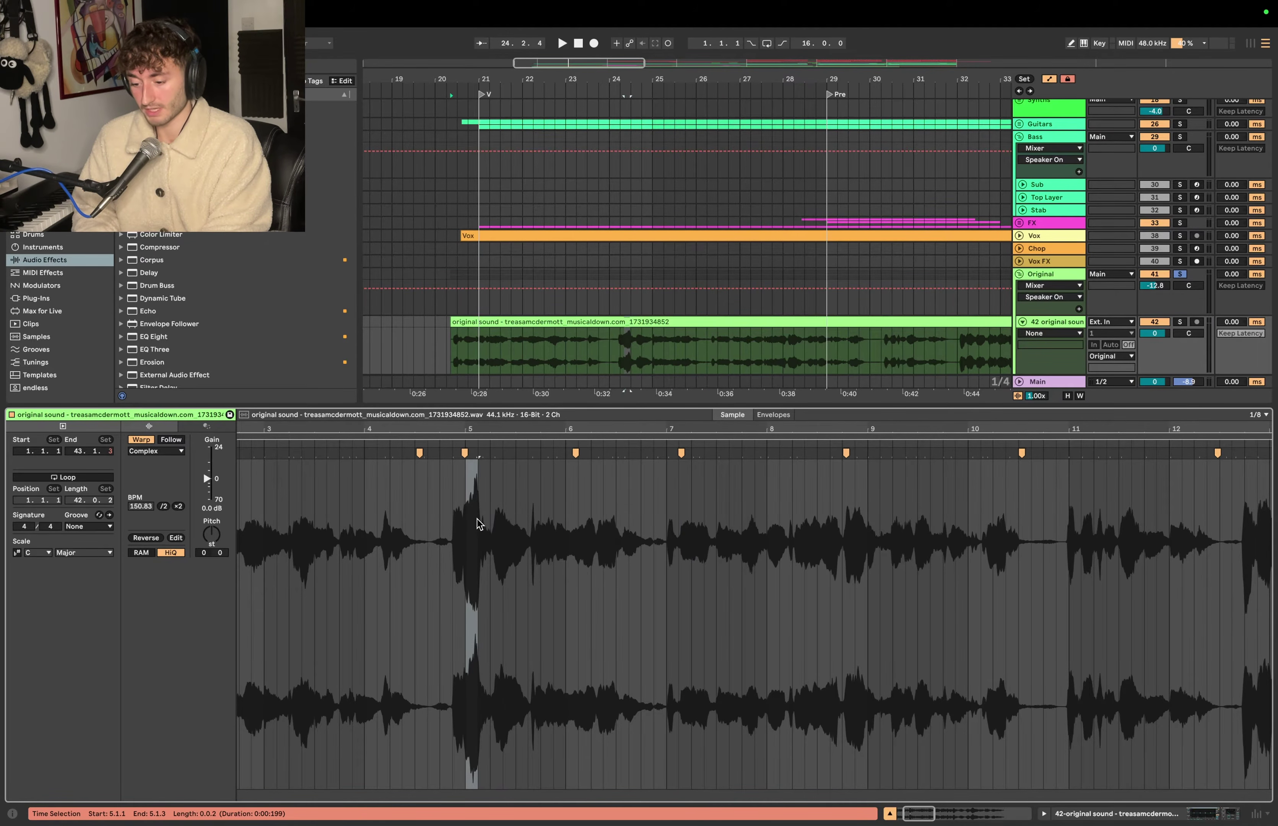
pyautogui.hscroll(-2, 477, 519)
pyautogui.scroll(-3, 477, 519)
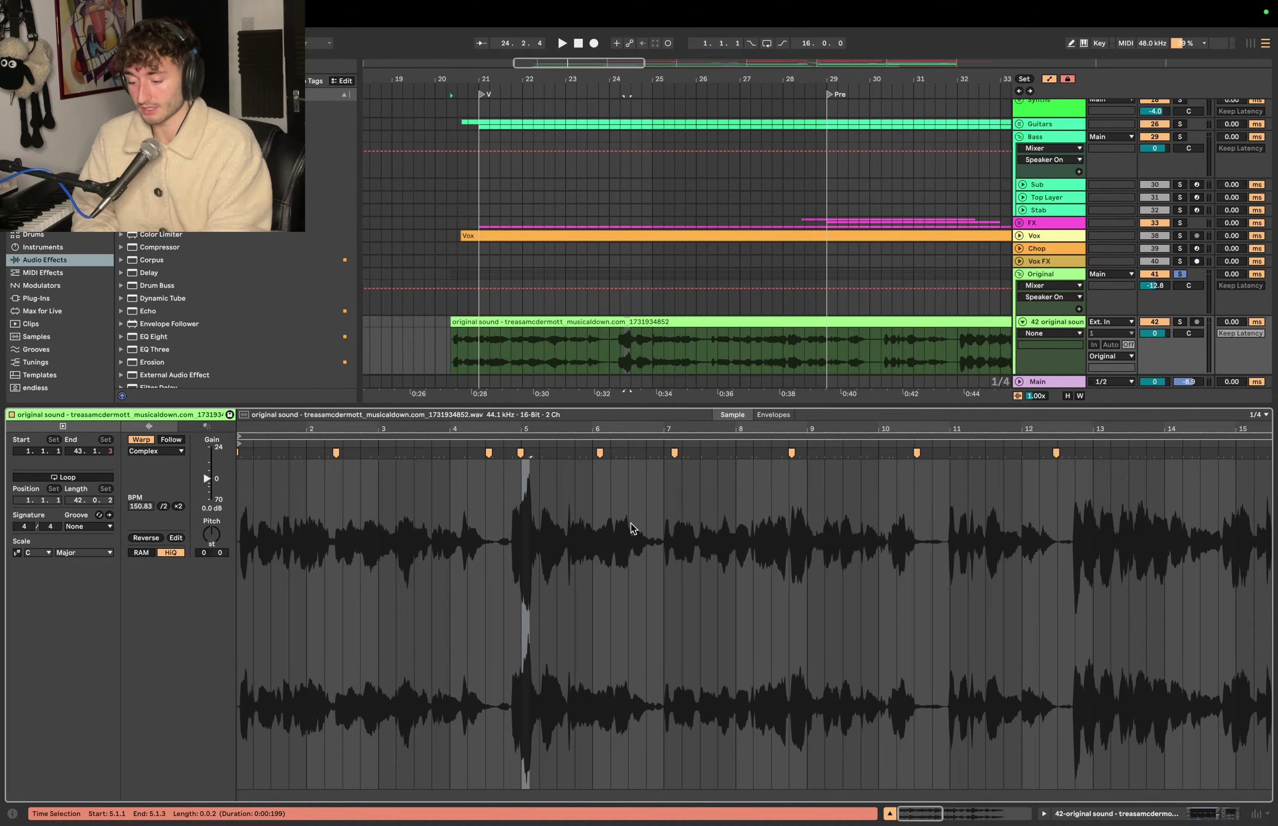
# Step: Play the original sound clip from 5.1.1 and move the warp marker near 6.1.2 slightly earlier
pyautogui.press('space')
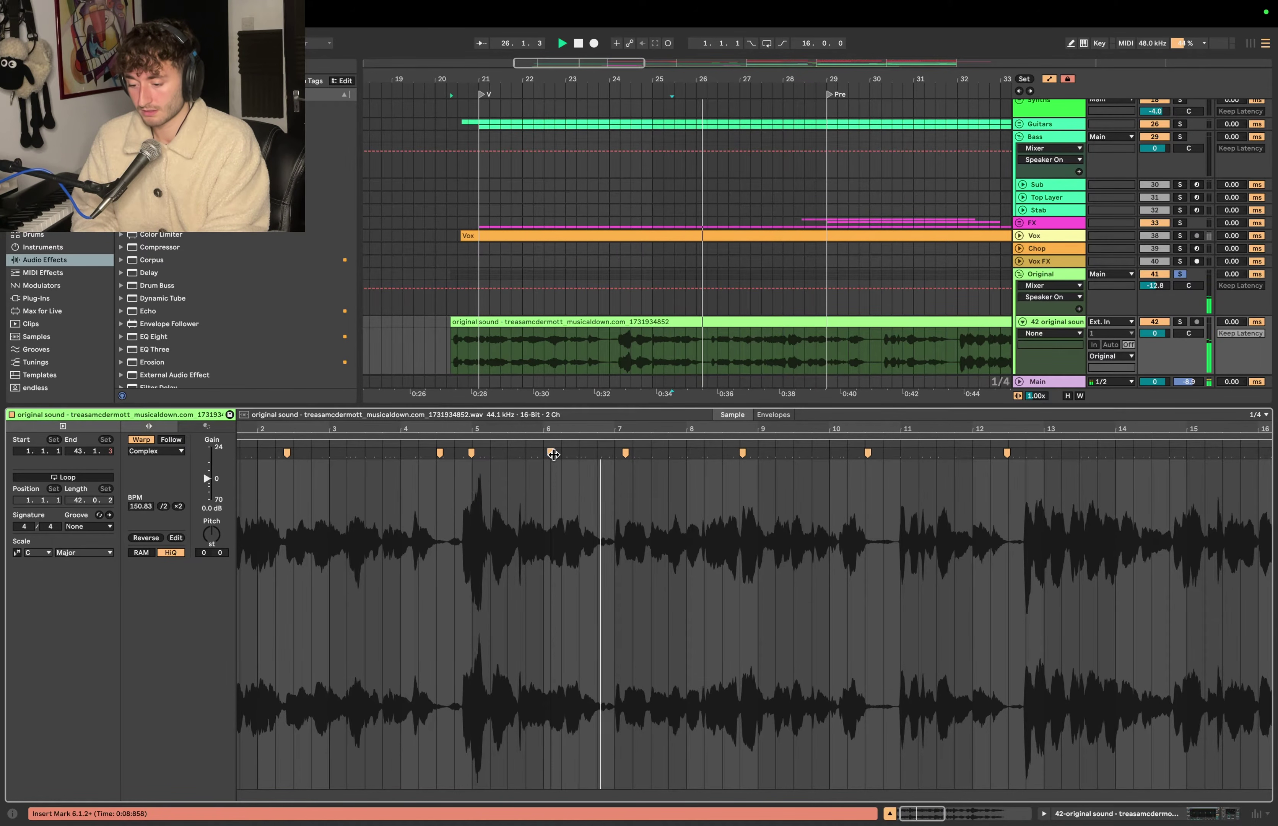
pyautogui.moveTo(550, 453); pyautogui.dragTo(546, 452)
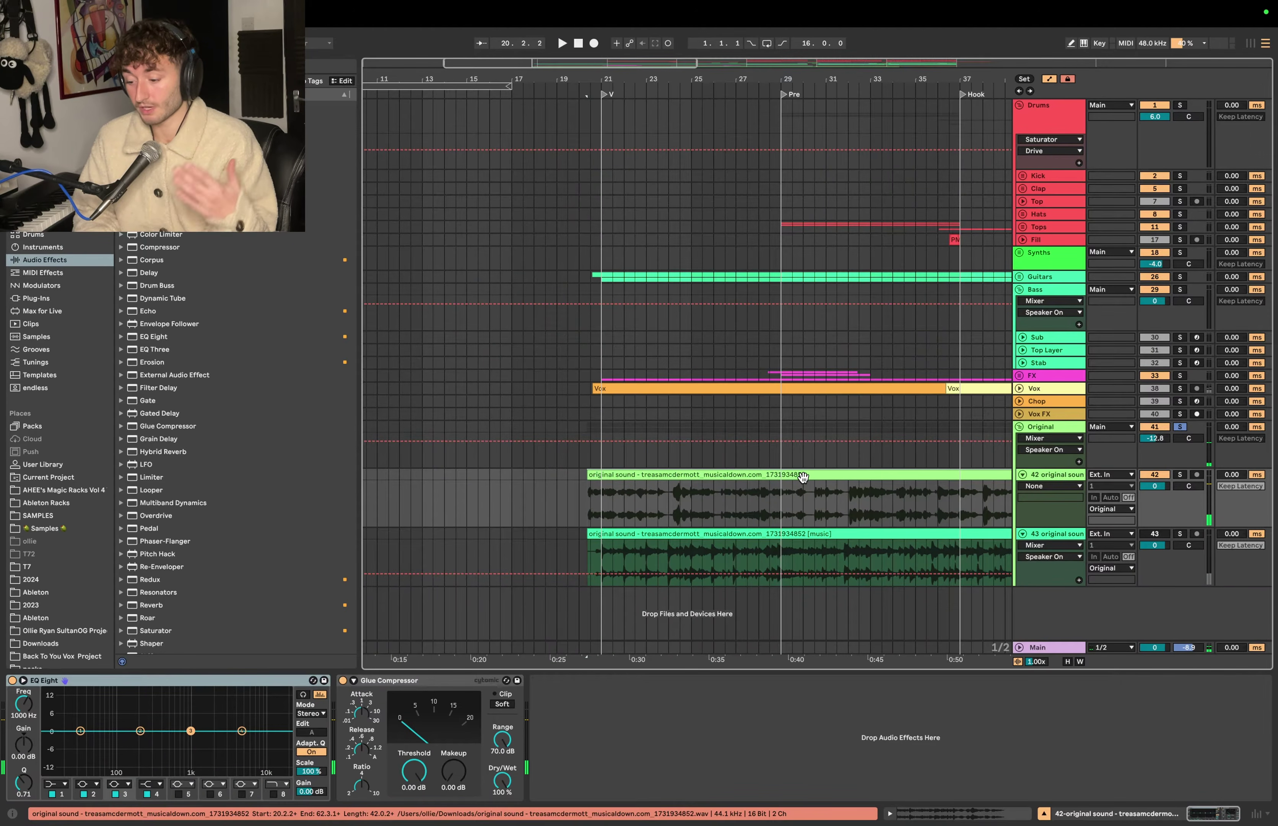
# Step: Listen to the soloed Vox track from 20.3.1 into the Pre section and stop playback
pyautogui.hscroll(2, 802, 475)
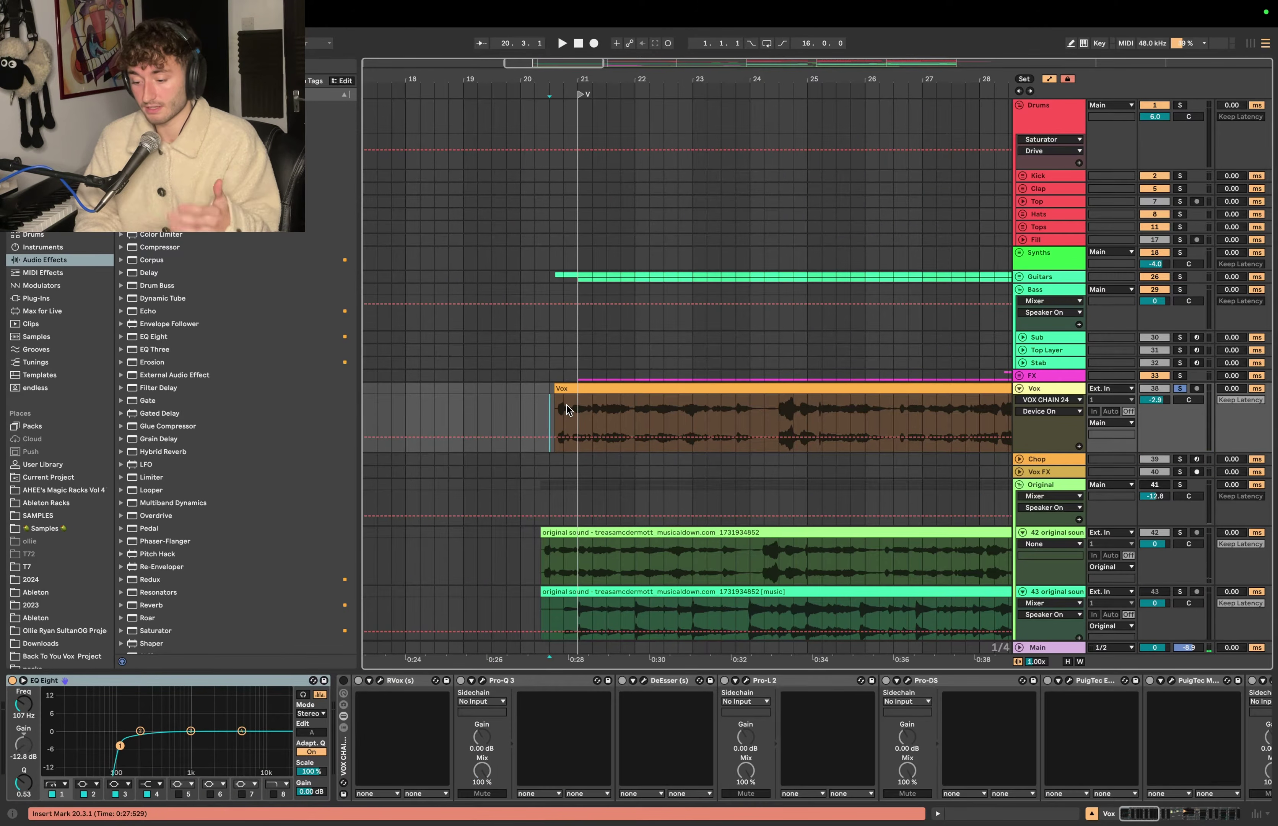
pyautogui.press('space')
pyautogui.scroll(-3, 631, 409)
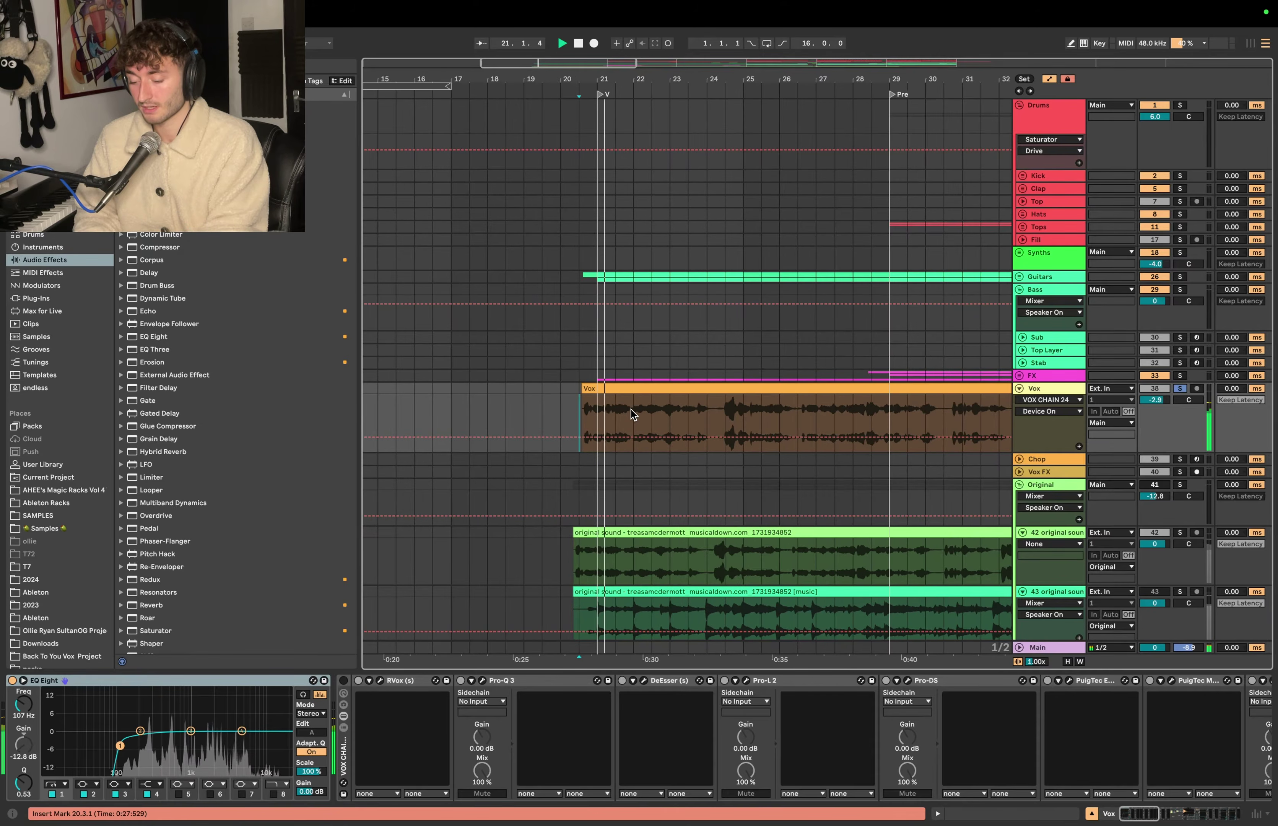
pyautogui.scroll(-3, 664, 410)
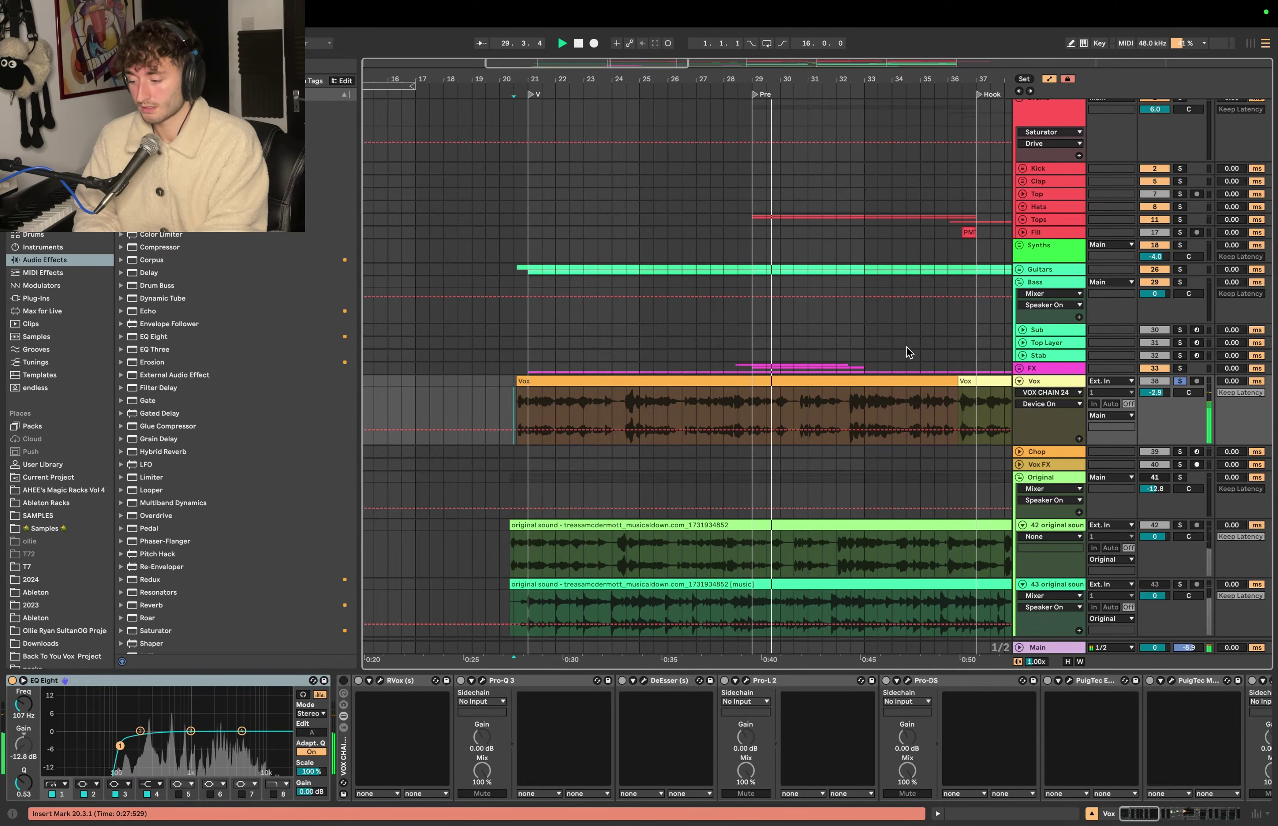
pyautogui.press('space')
# Step: Unfold the Guitars group and examine the warp markers of the Vox clip and the first Guitar track's music clip
pyautogui.click(1019, 269)
pyautogui.doubleClick(690, 440)
pyautogui.scroll(-6, 664, 593)
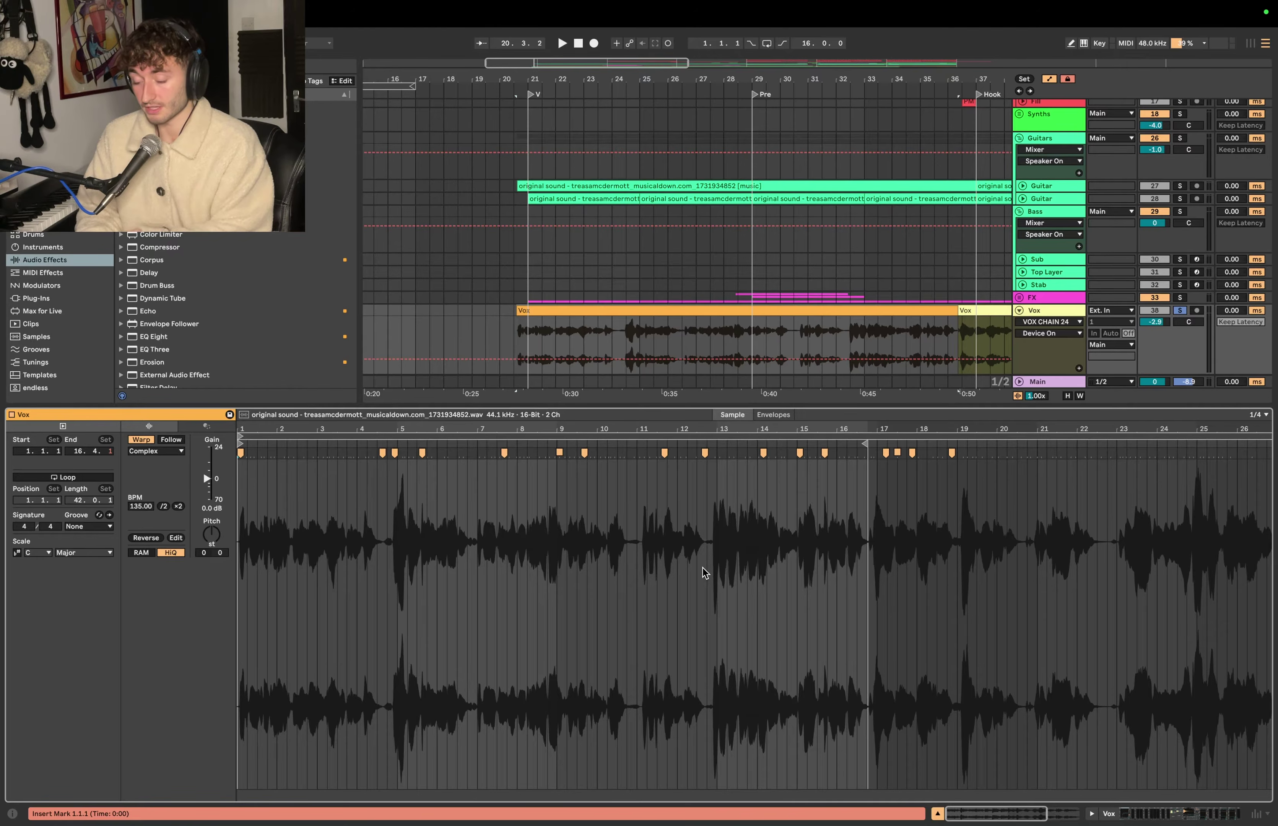
pyautogui.click(713, 186)
pyautogui.click(1023, 186)
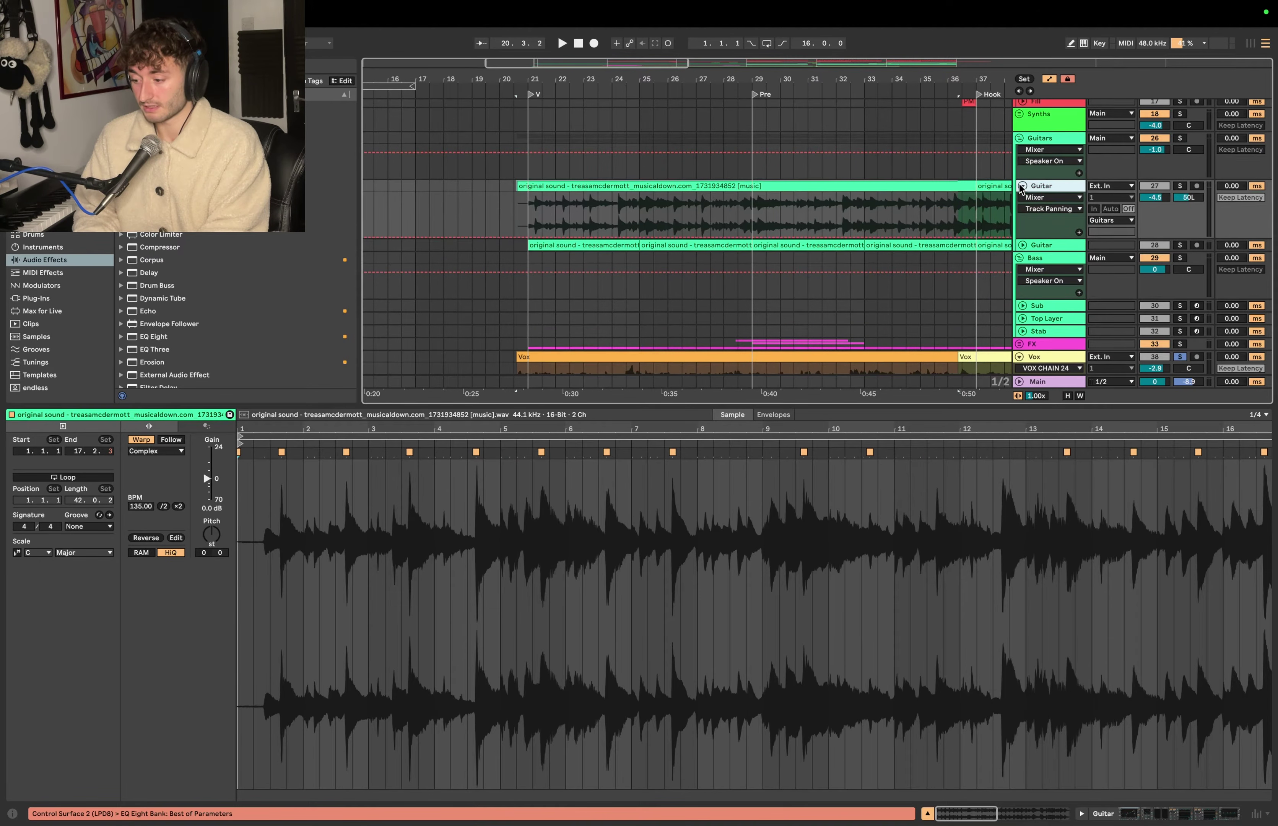
pyautogui.doubleClick(713, 189)
pyautogui.hscroll(2, 699, 545)
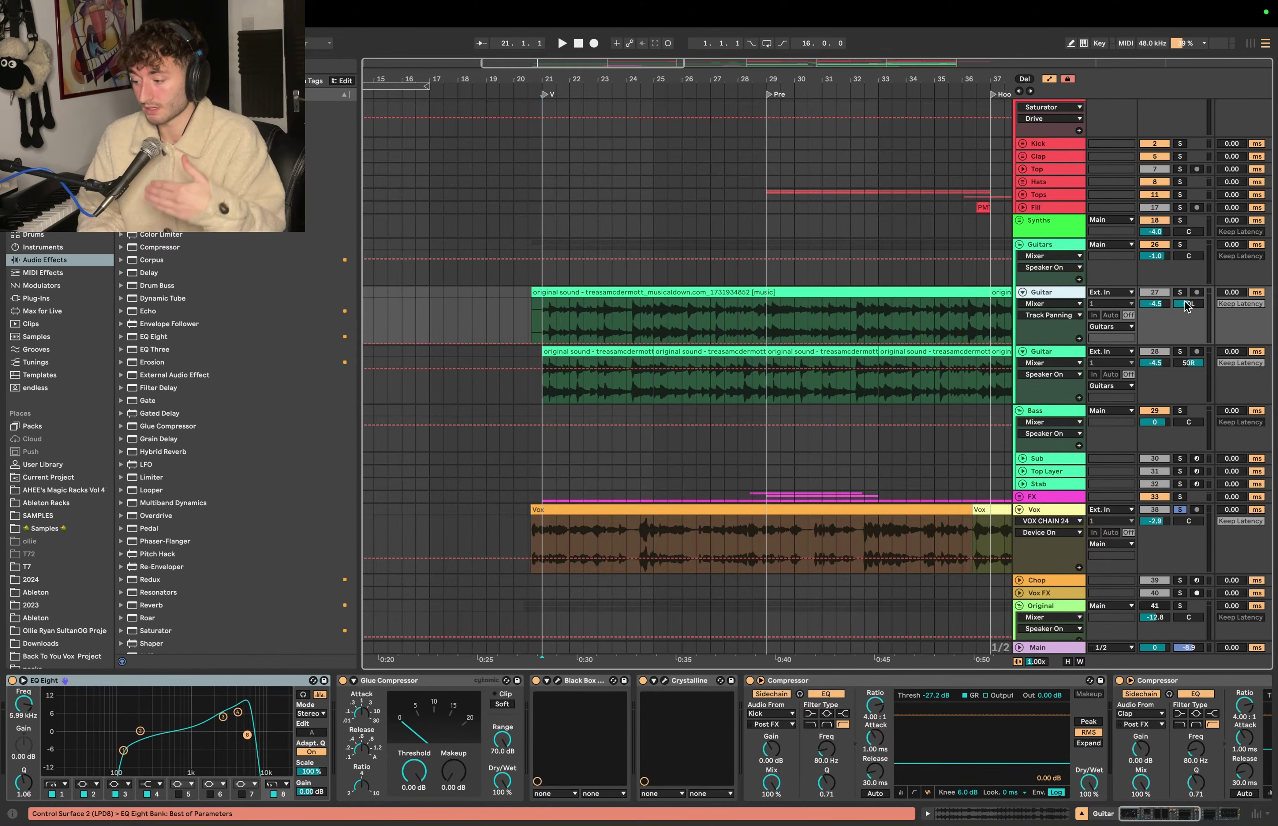
# Step: Copy bars 21 to 29 of the first Guitar track's music clip onto the second Guitar track at 21.1.1
pyautogui.click(739, 318)
pyautogui.press('-')
pyautogui.moveTo(599, 318); pyautogui.dragTo(754, 281)
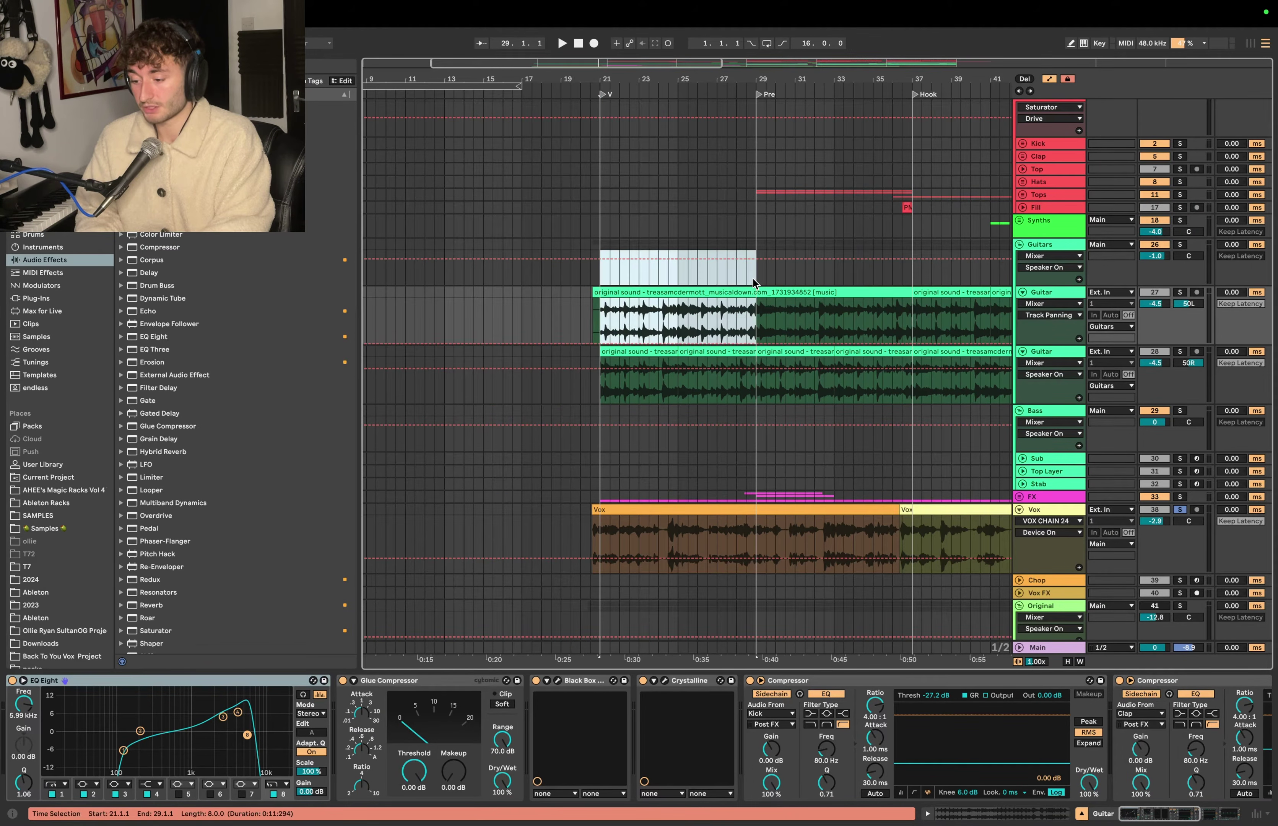
pyautogui.press('+')
pyautogui.press('+')
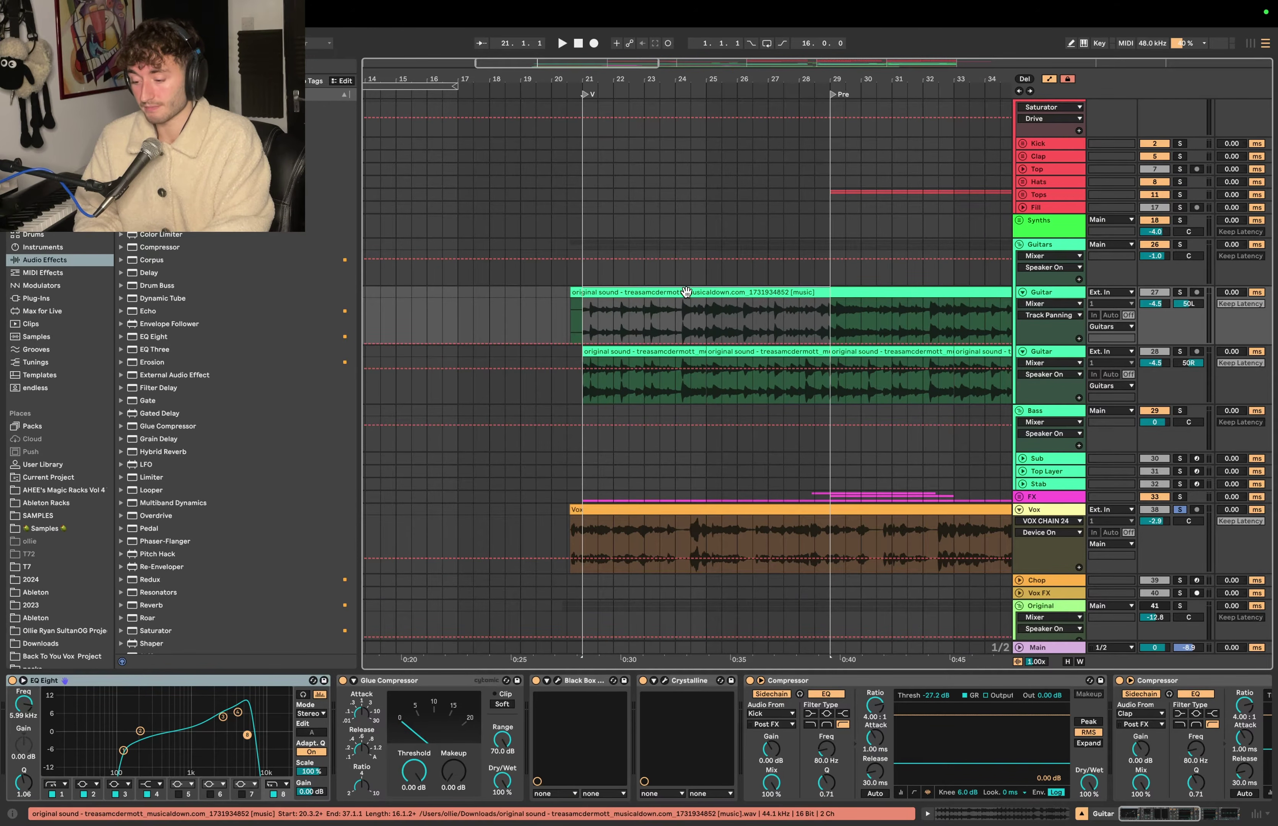
pyautogui.press('Down')
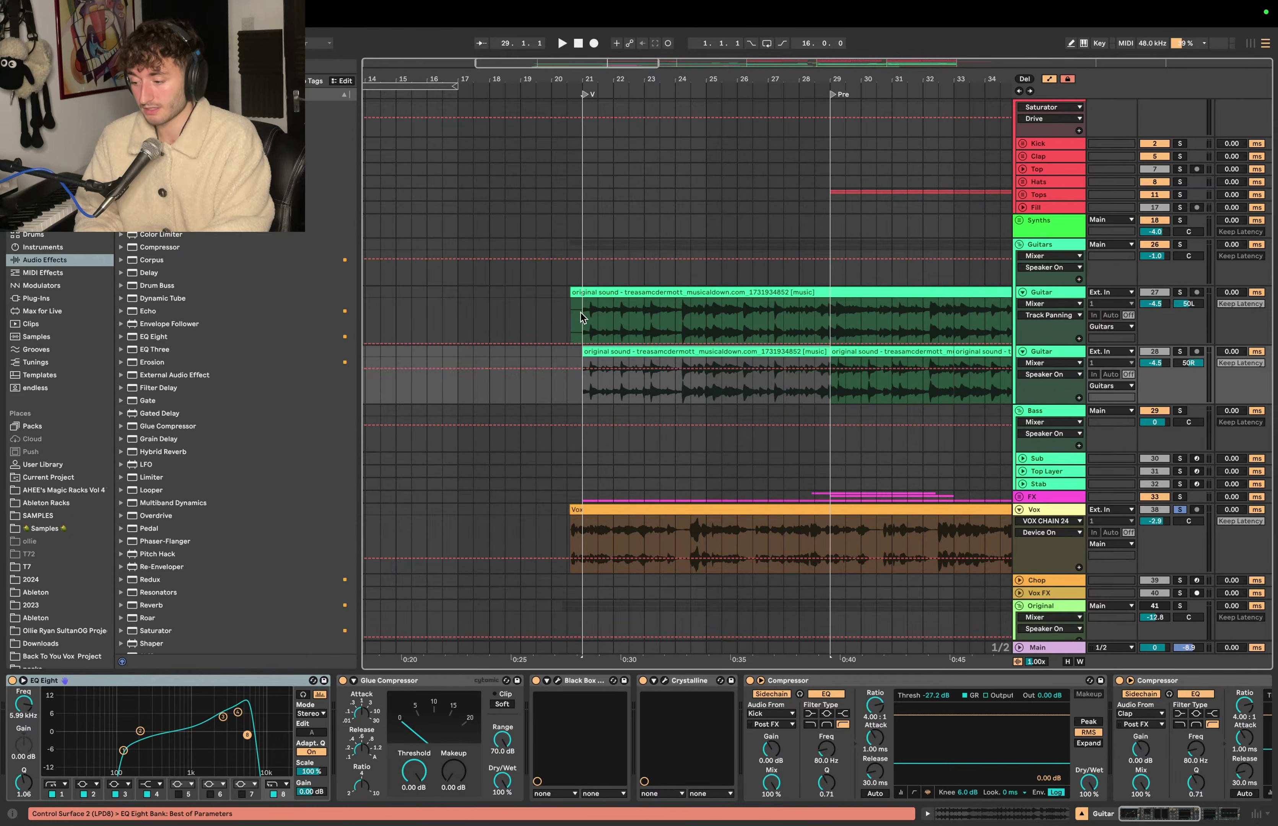
# Step: Solo the Guitars group and play the two doubled guitar clips together from 21.1.1
pyautogui.click(1178, 245)
pyautogui.click(586, 319)
pyautogui.press('space')
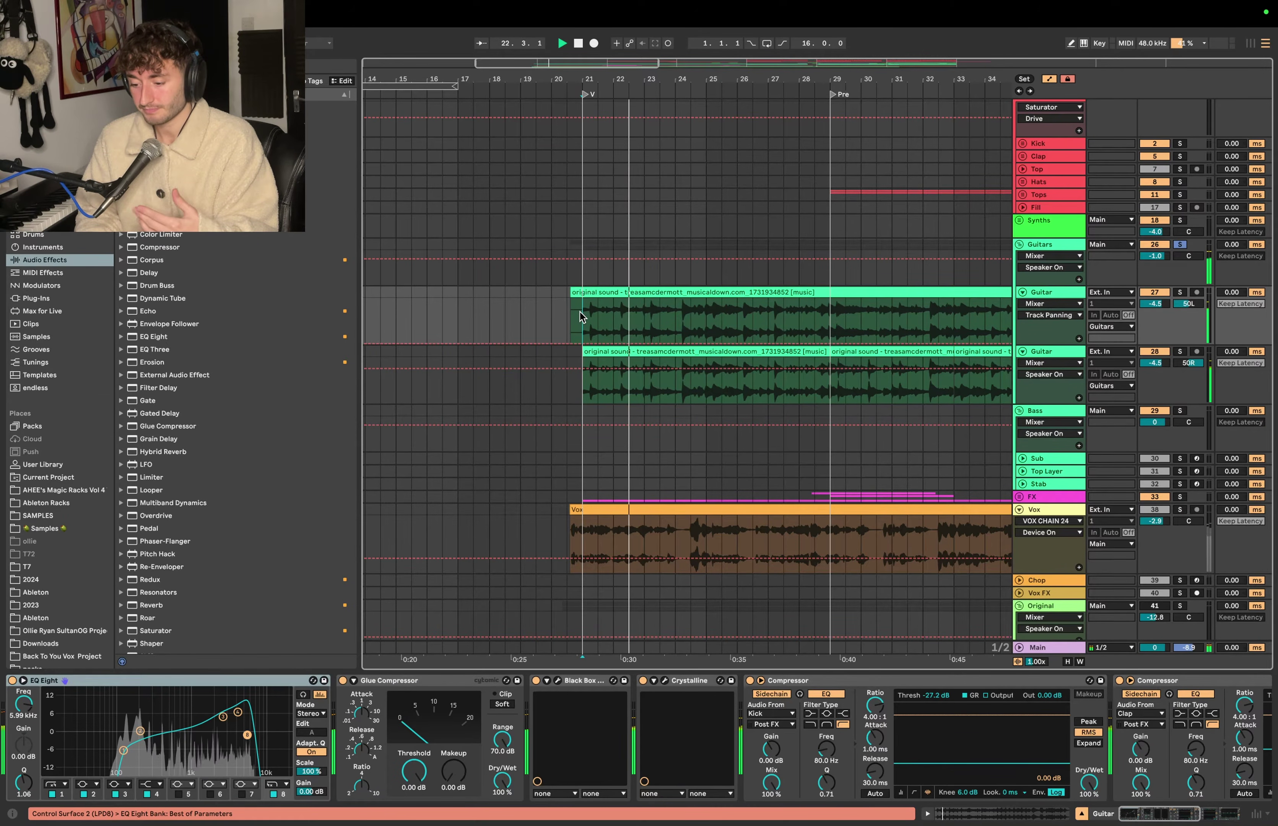
pyautogui.press('space')
# Step: Undo the copy on the second Guitar track, repeat it for bars 21 to 29 and undo it again
pyautogui.press('super+z')
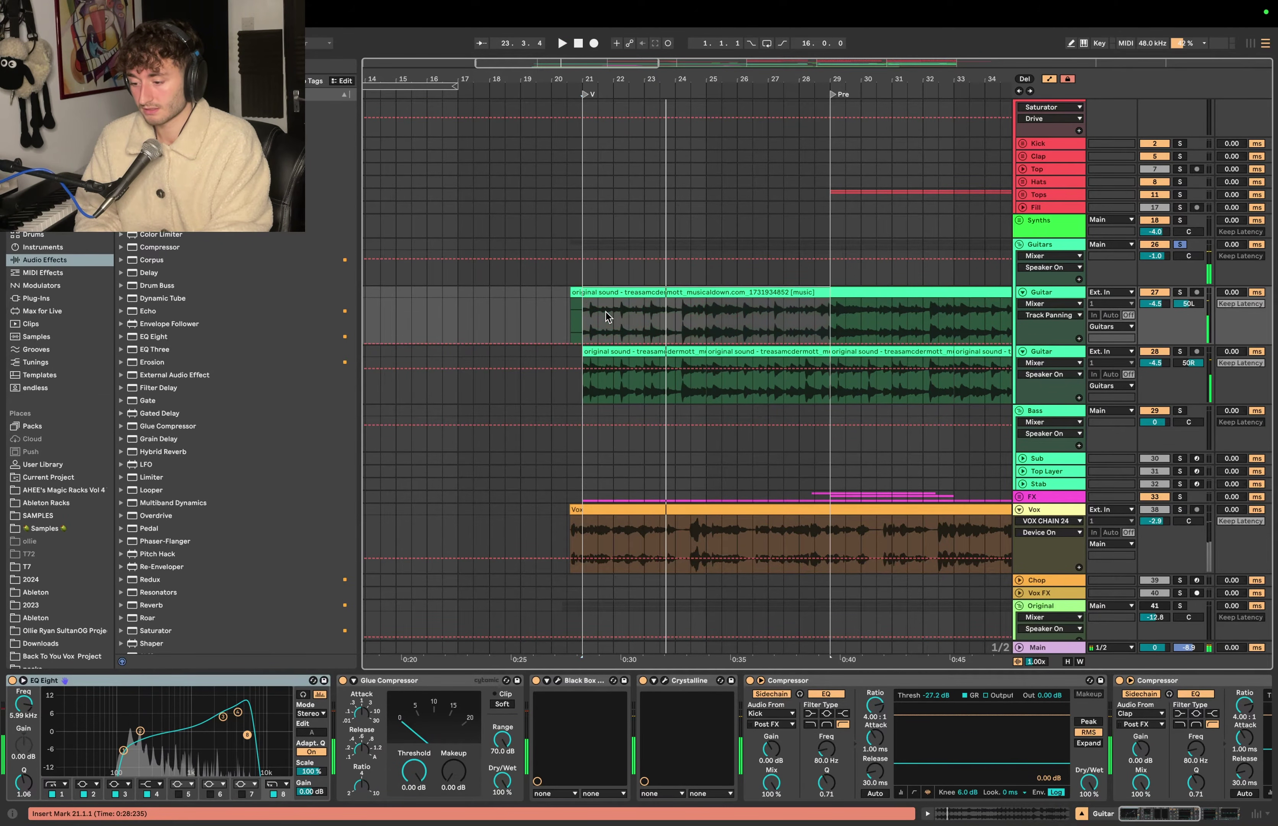
pyautogui.scroll(-3, 720, 338)
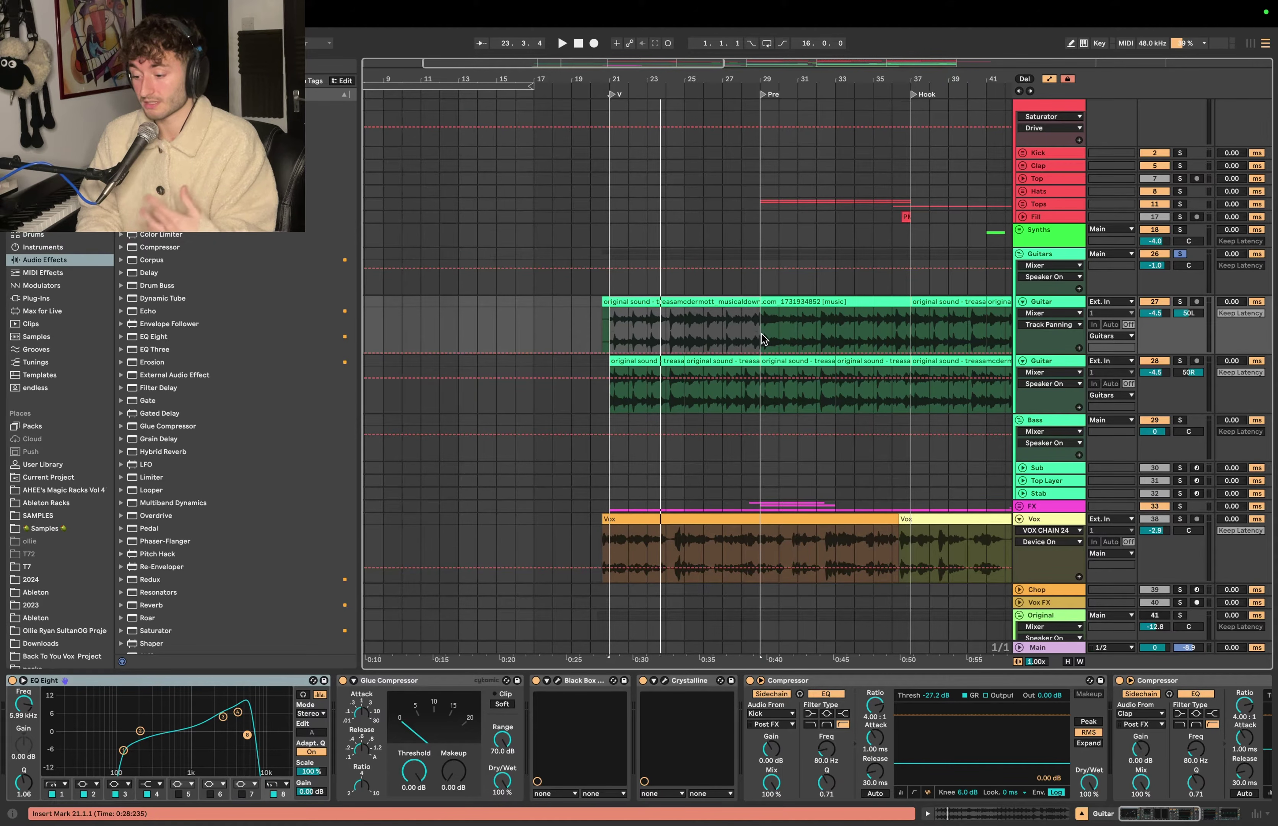
pyautogui.moveTo(763, 339); pyautogui.dragTo(692, 371)
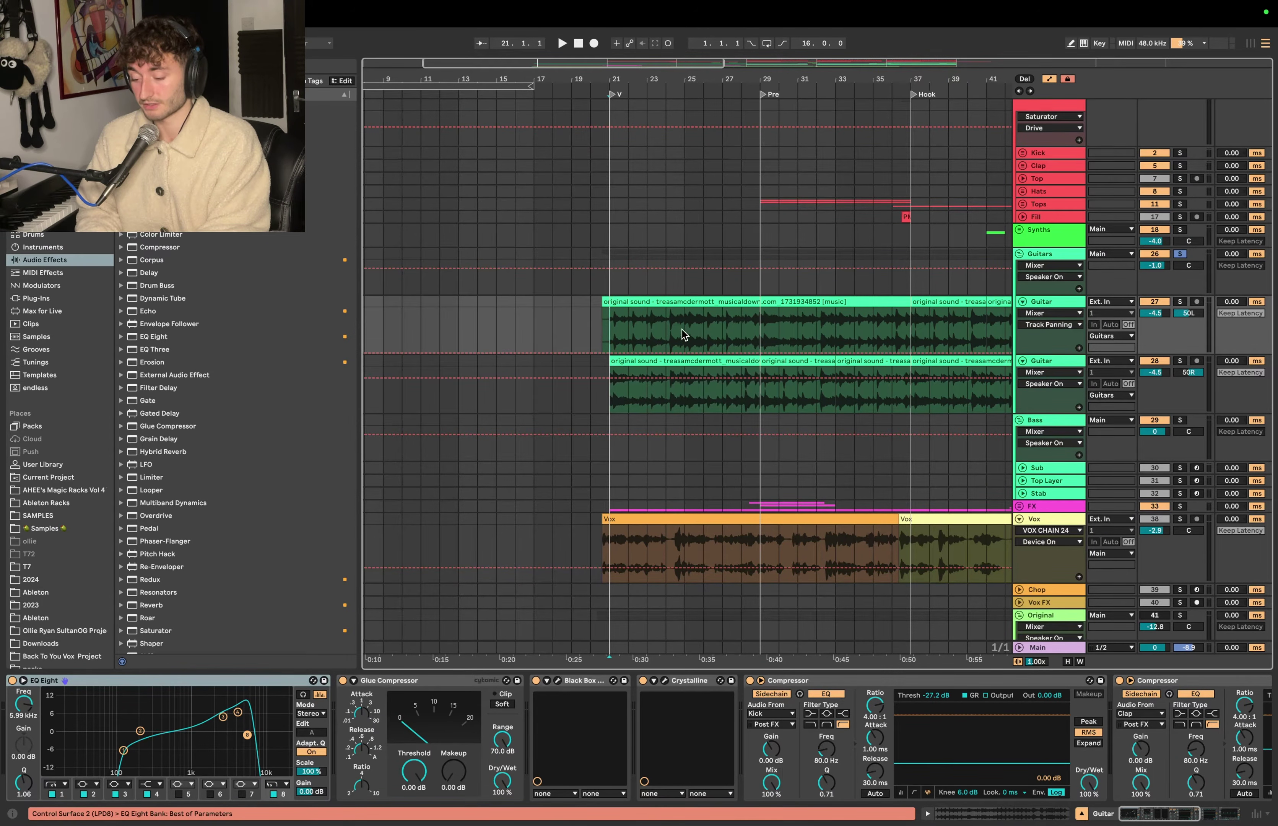
pyautogui.press('super+z')
# Step: Listen from 21.1.1 to the original guitar loops on the two tracks panned 50L and 50R
pyautogui.scroll(2, 613, 322)
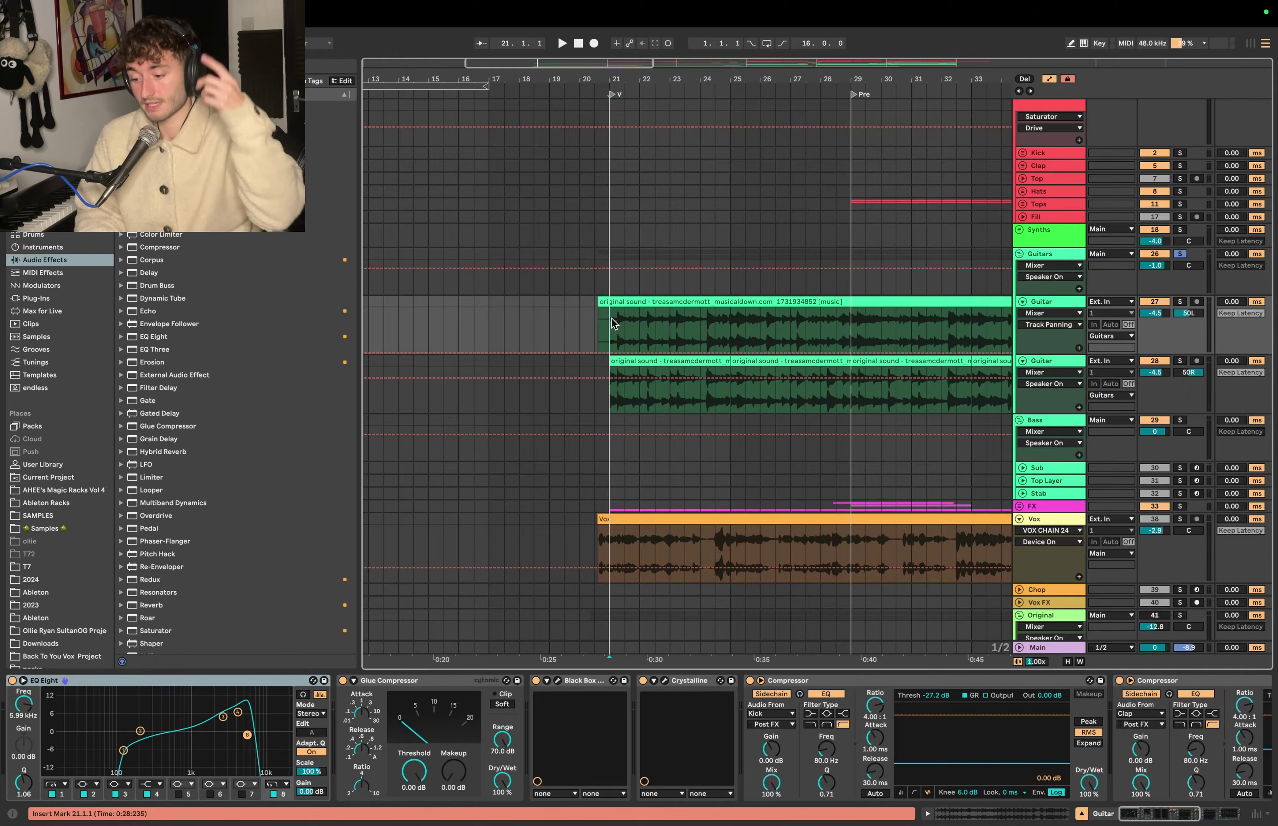
pyautogui.scroll(-3, 612, 322)
pyautogui.press('space')
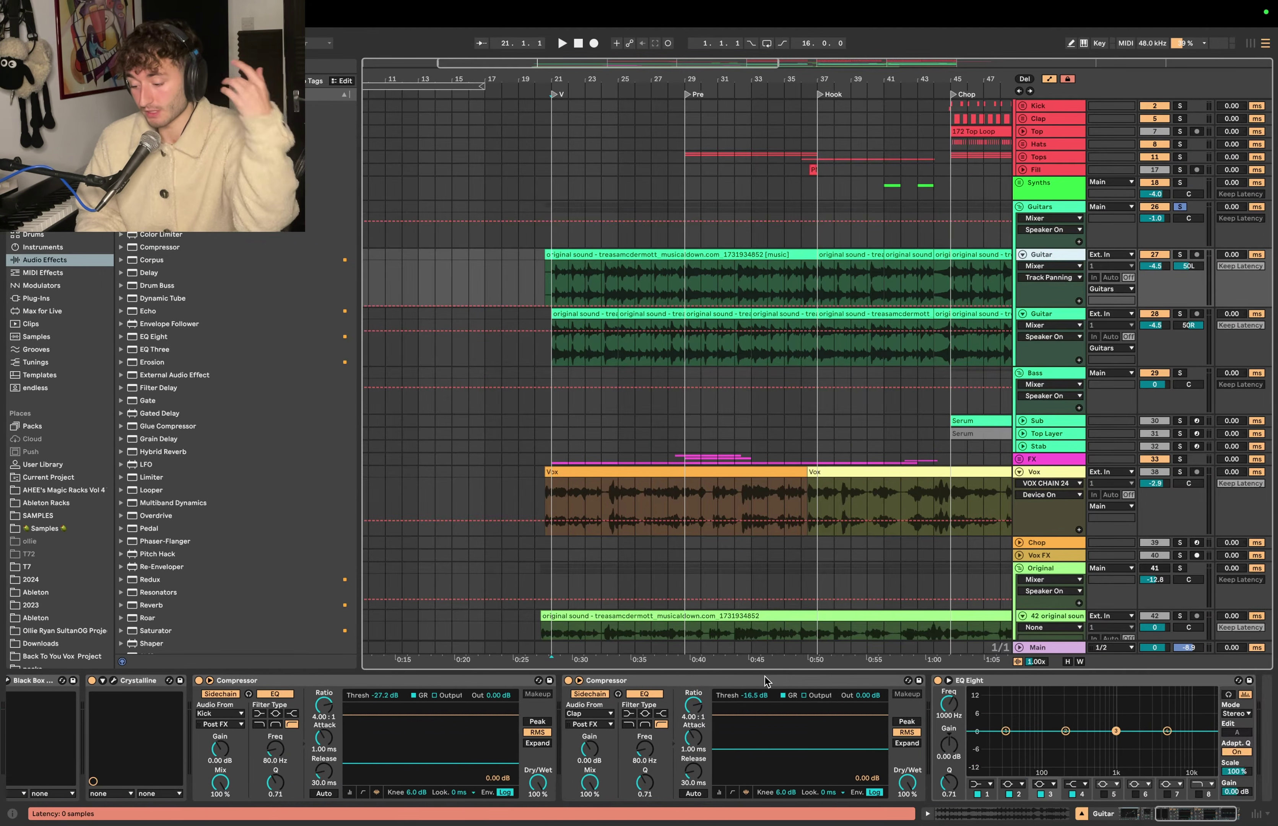
# Step: Go through the guitar processing chain's EQ Eight, Black Box and Crystalline devices
pyautogui.click(233, 681)
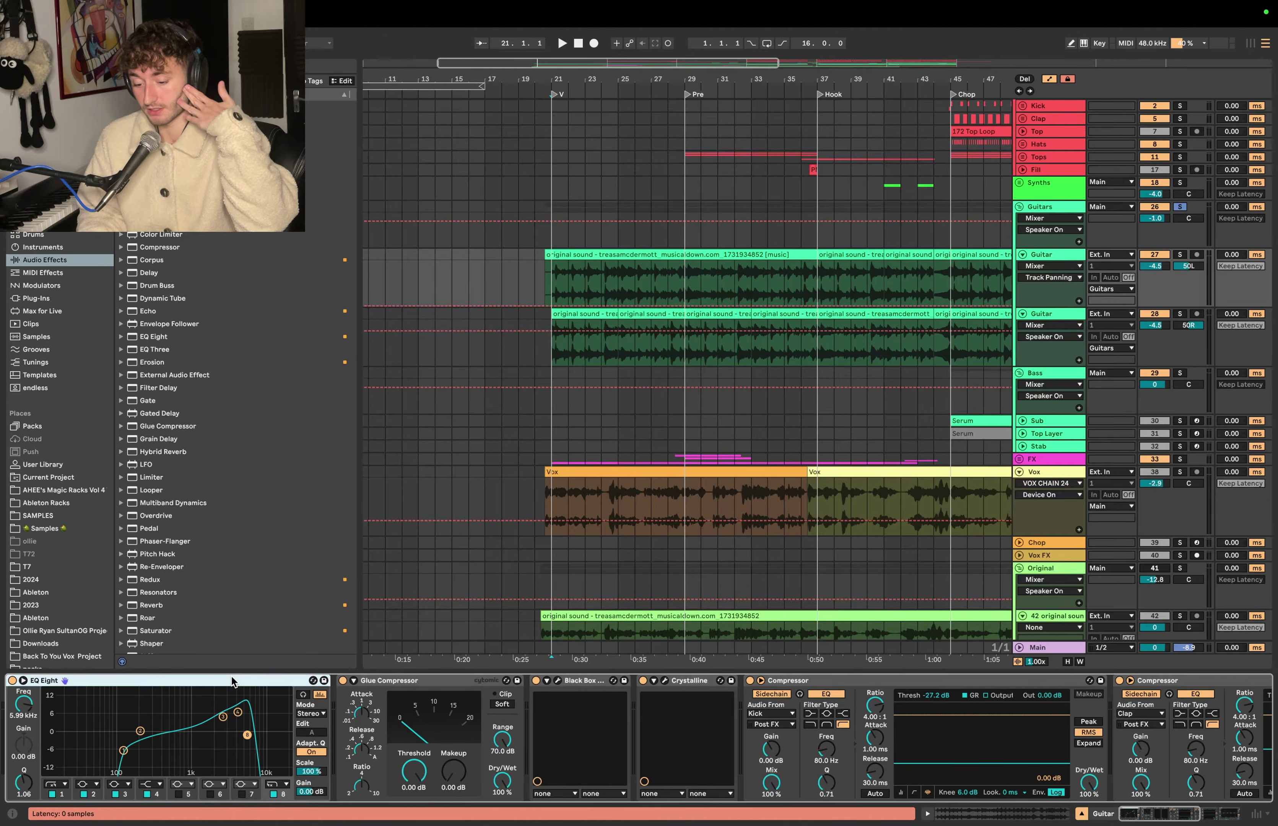
pyautogui.click(558, 681)
pyautogui.click(558, 681)
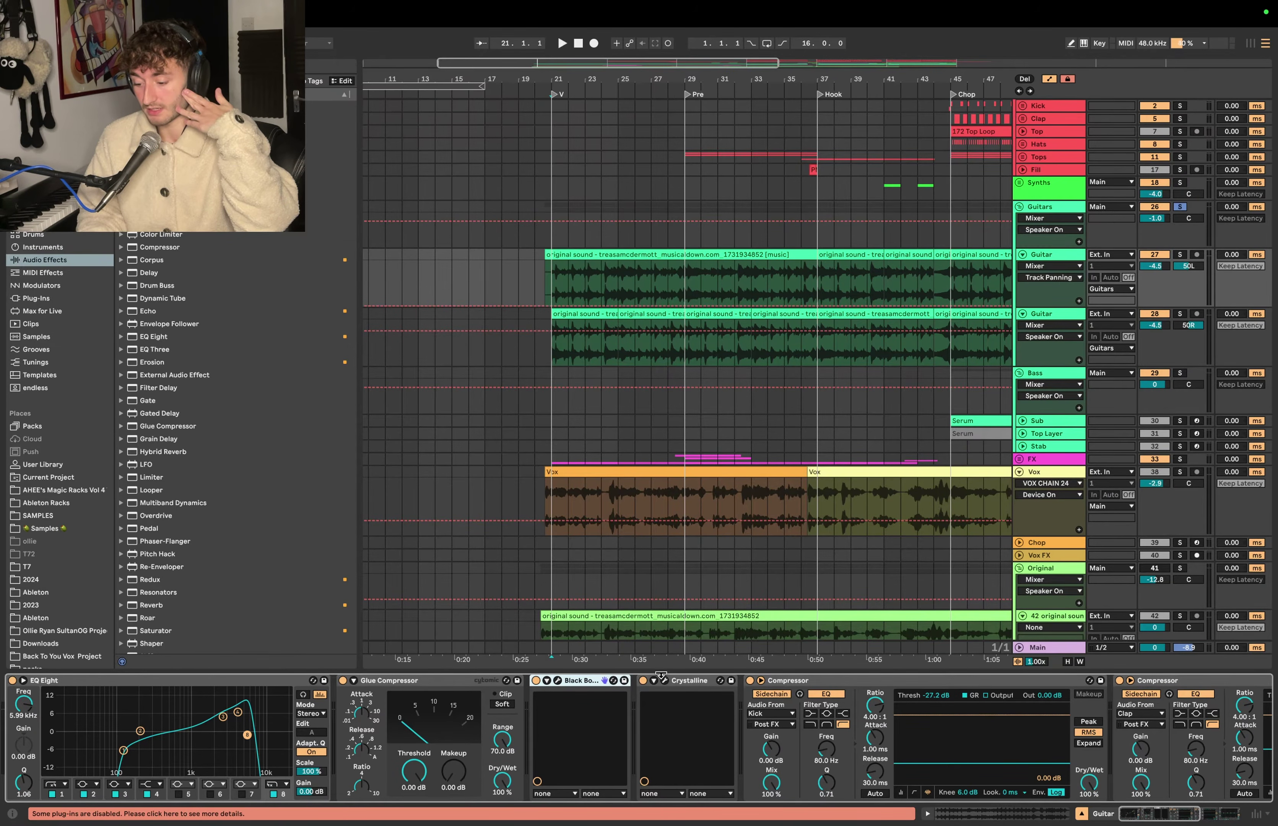
pyautogui.click(665, 681)
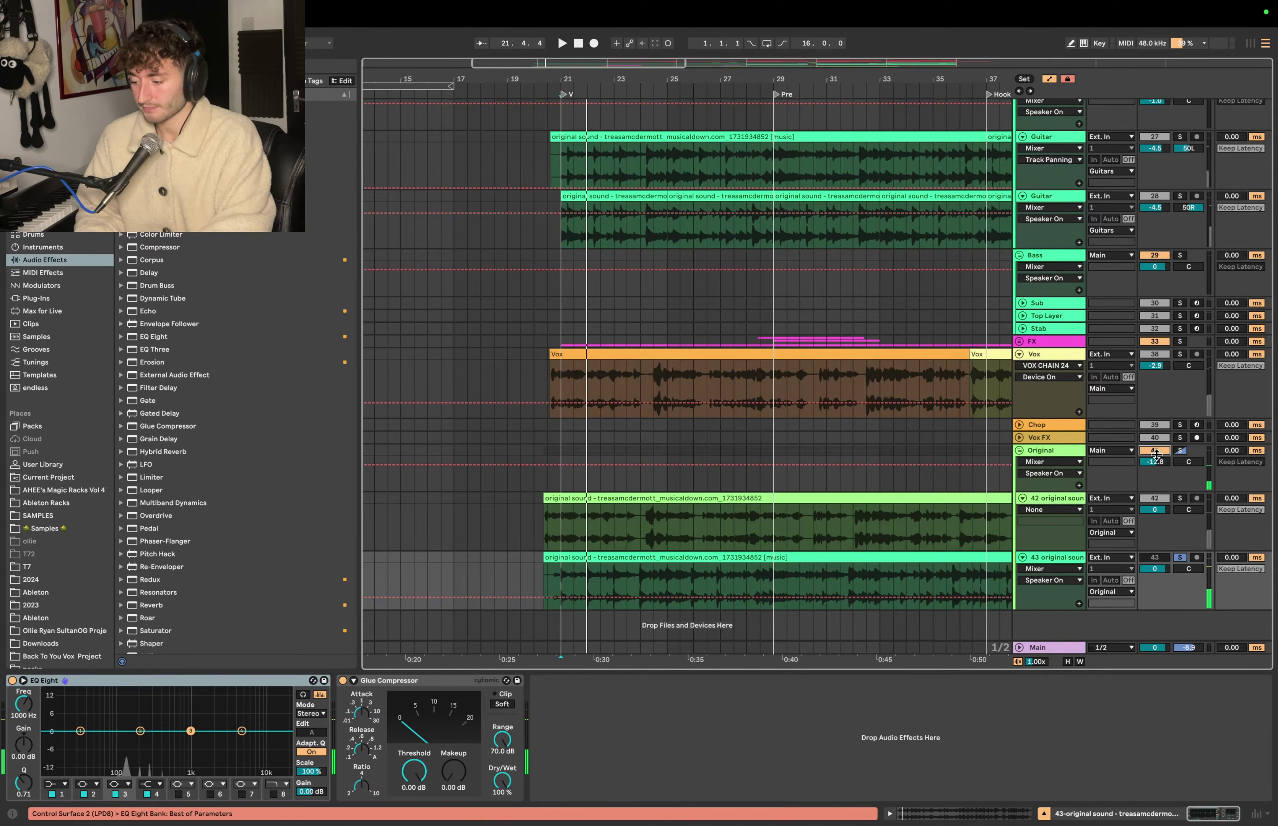
# Step: Compare the unprocessed music stem on track 43 with the processed Guitar tracks, playing each soloed from 21.1.1
pyautogui.press('space')
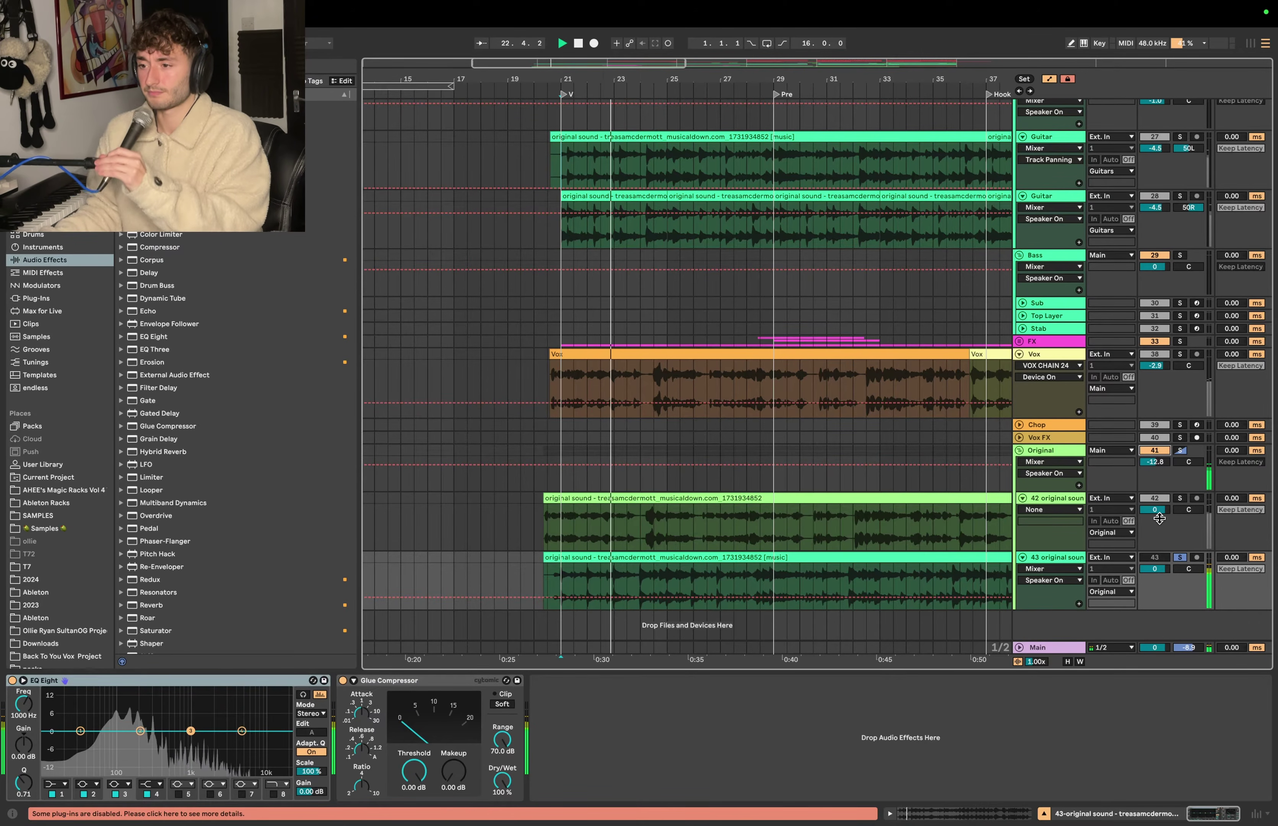
pyautogui.scroll(5, 603, 305)
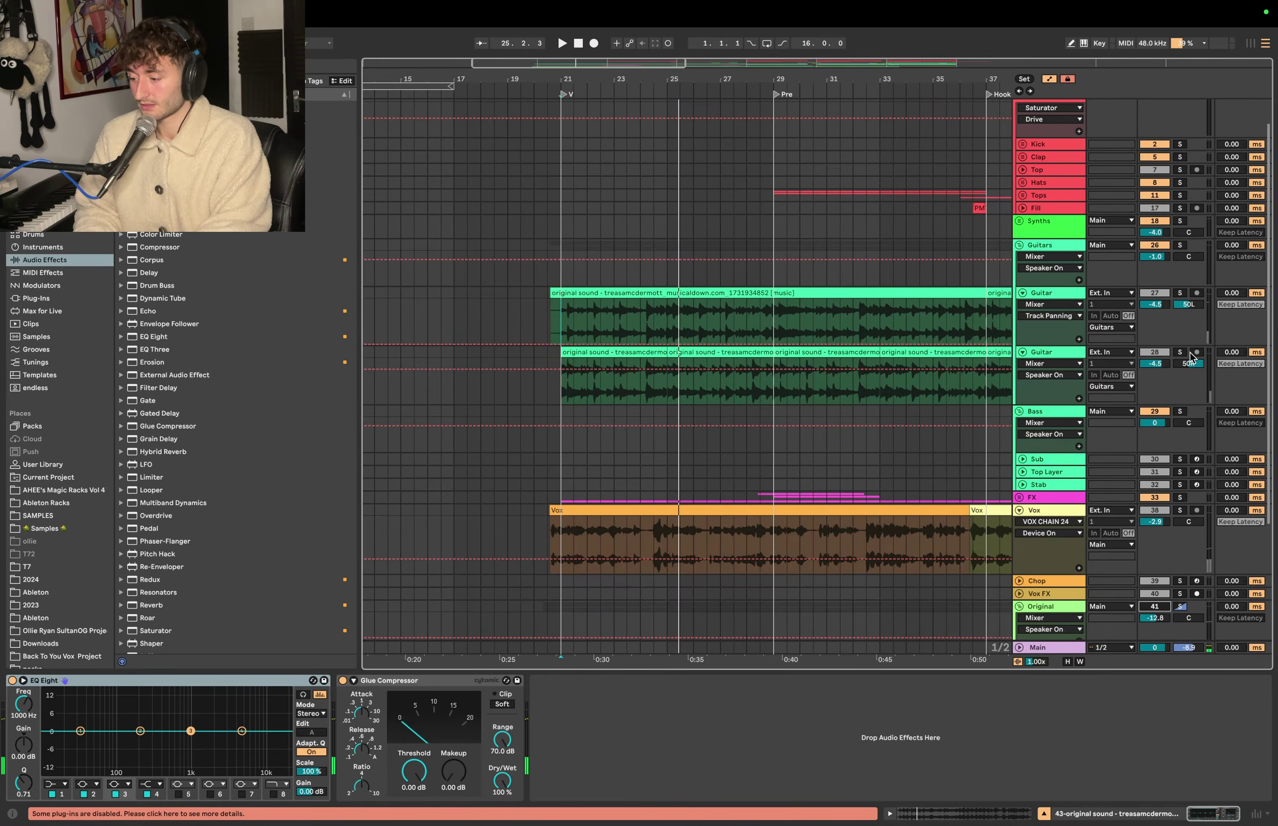
pyautogui.click(603, 304)
pyautogui.press('space')
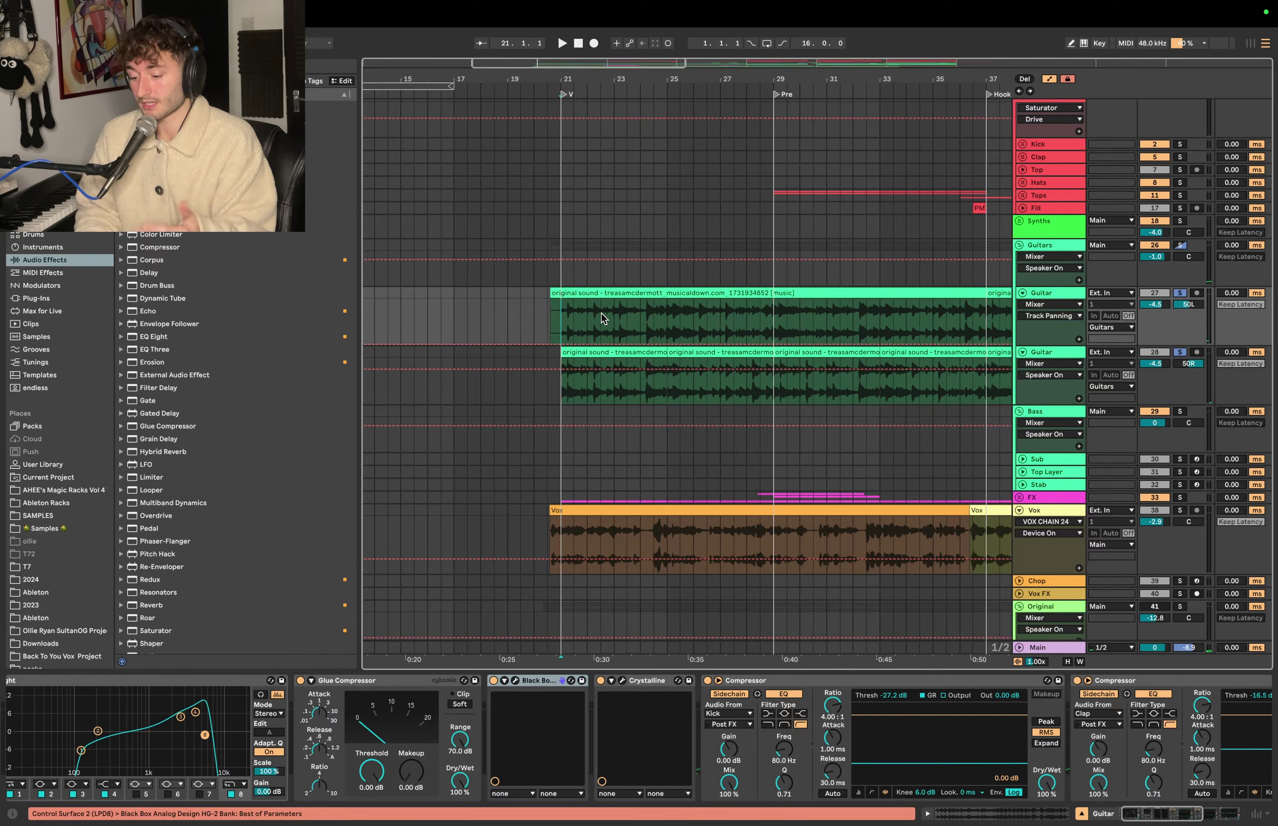
pyautogui.press('space')
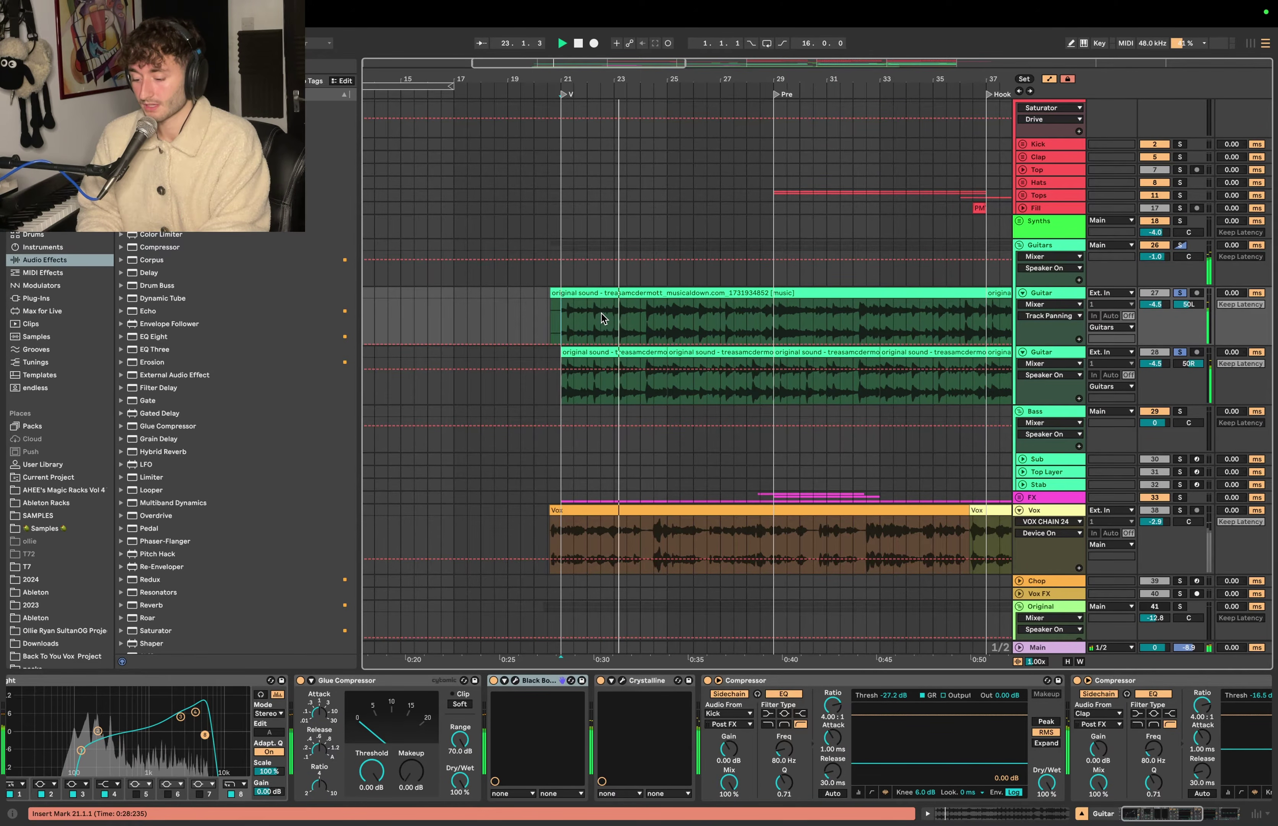
pyautogui.scroll(-2, 603, 318)
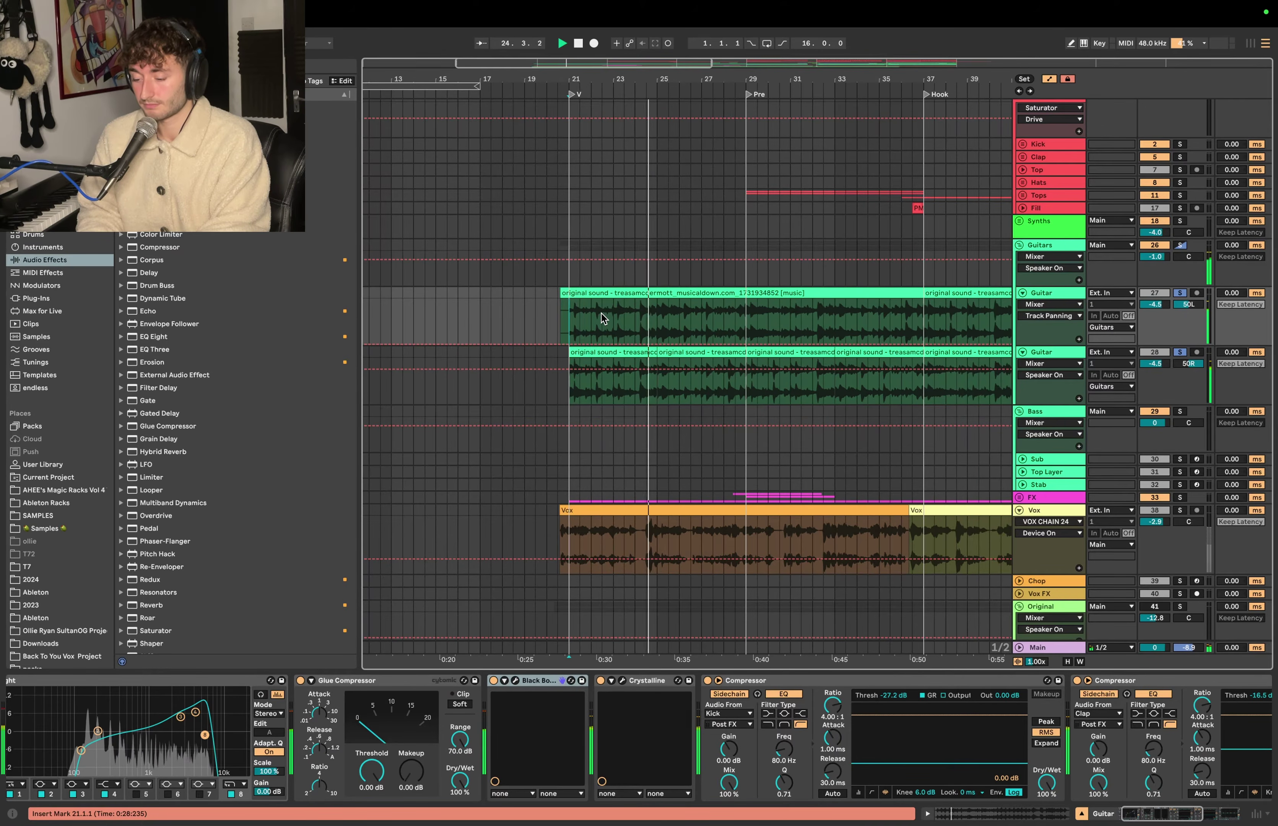
pyautogui.press('space')
# Step: Turn on the soloed Vox track's VOX CHAIN 24 rack and listen from 20.3.1 with the RVox plug-in open
pyautogui.scroll(-3, 633, 330)
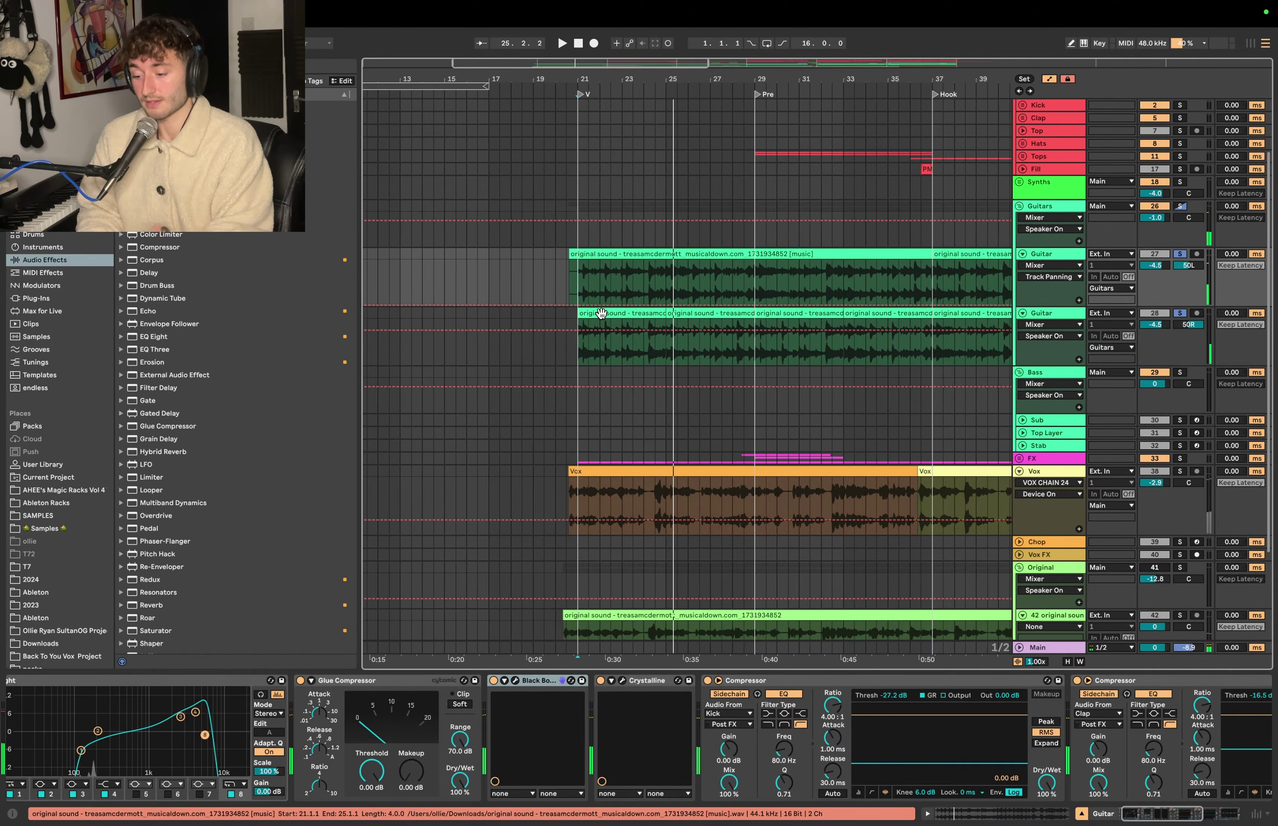
pyautogui.click(665, 433)
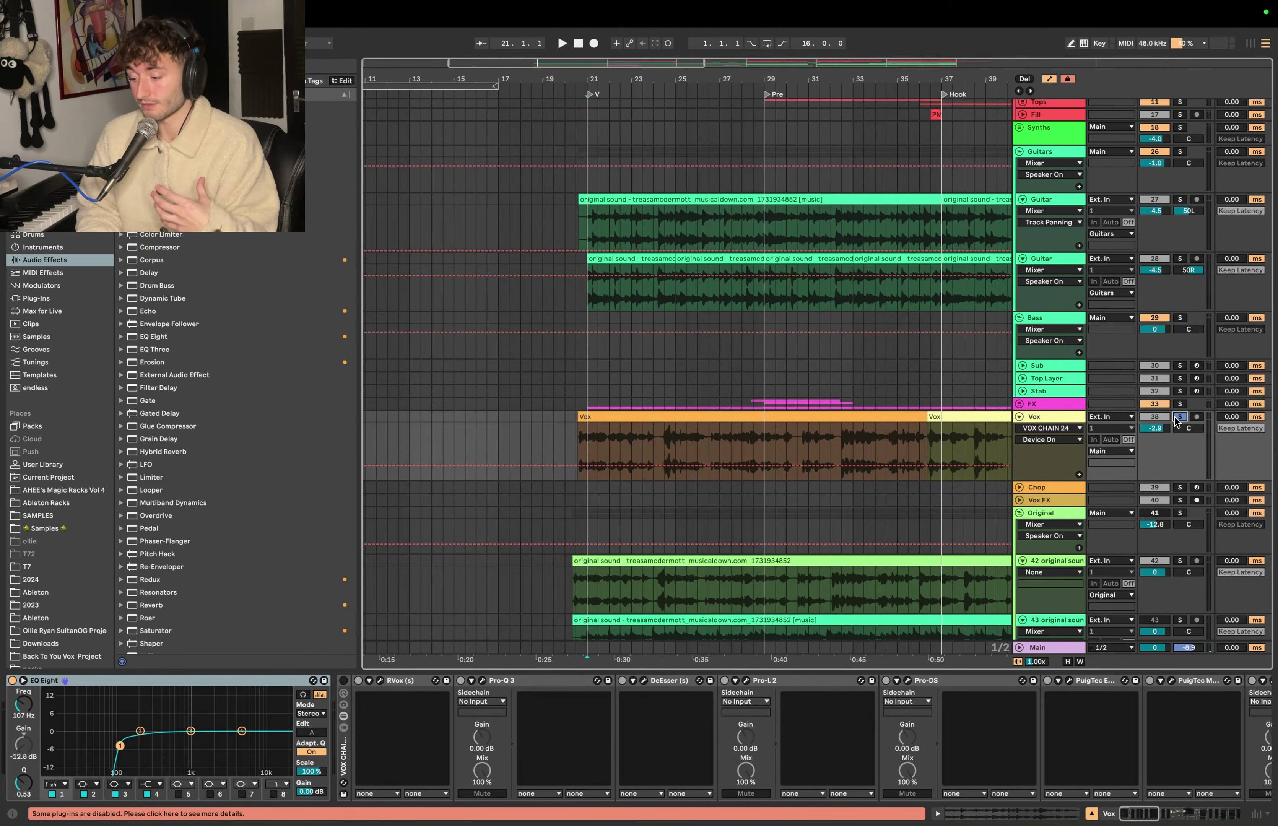
pyautogui.click(344, 681)
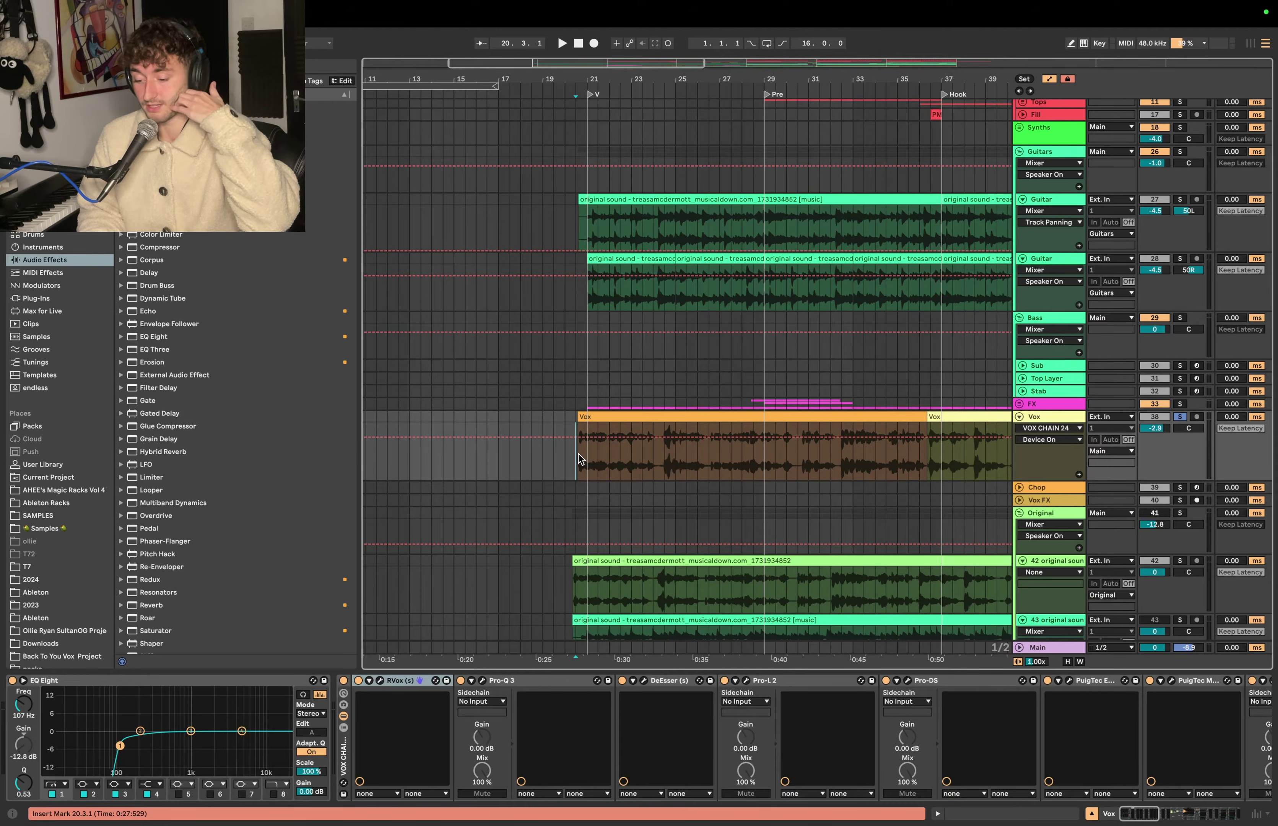
pyautogui.click(381, 680)
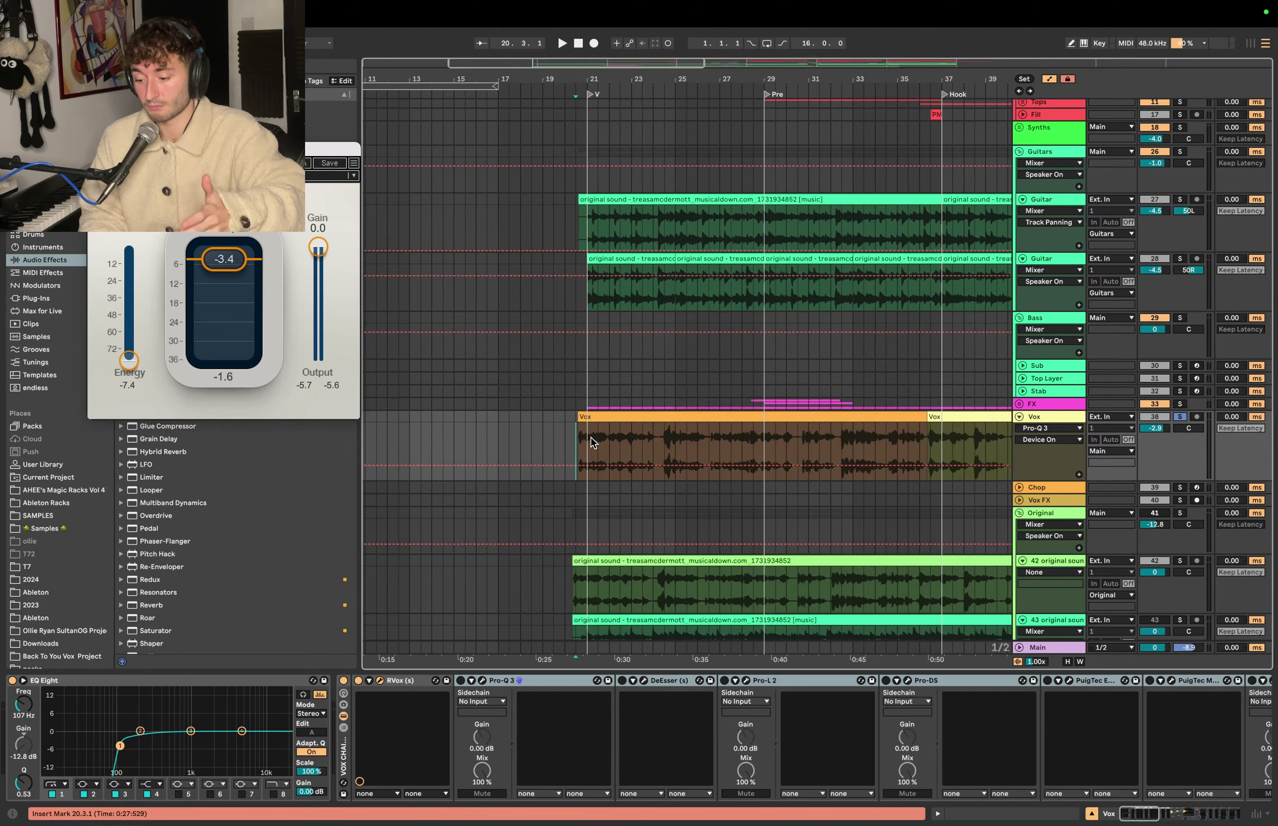
pyautogui.press('space')
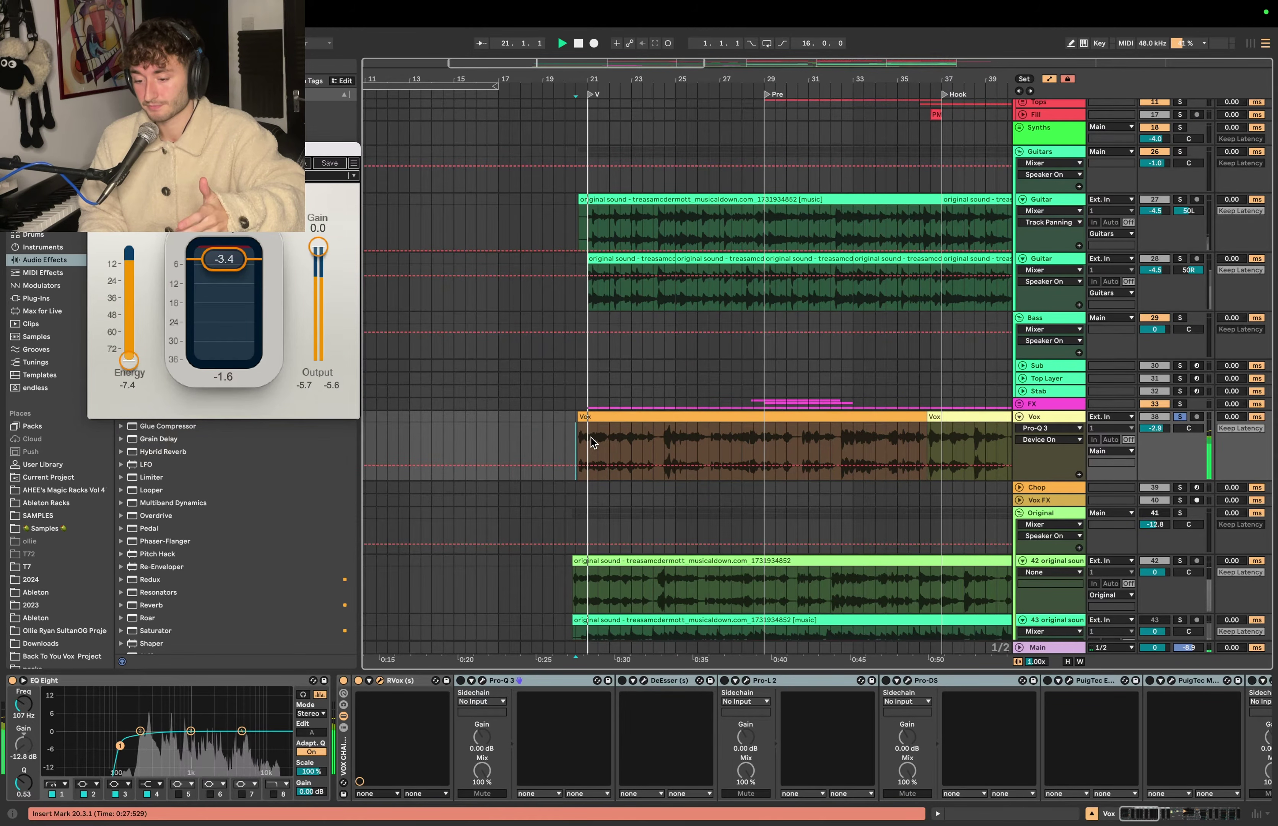
# Step: Turn on Pro-Q 3 in the vocal chain, listen with its curve open and close the plug-in windows
pyautogui.click(479, 681)
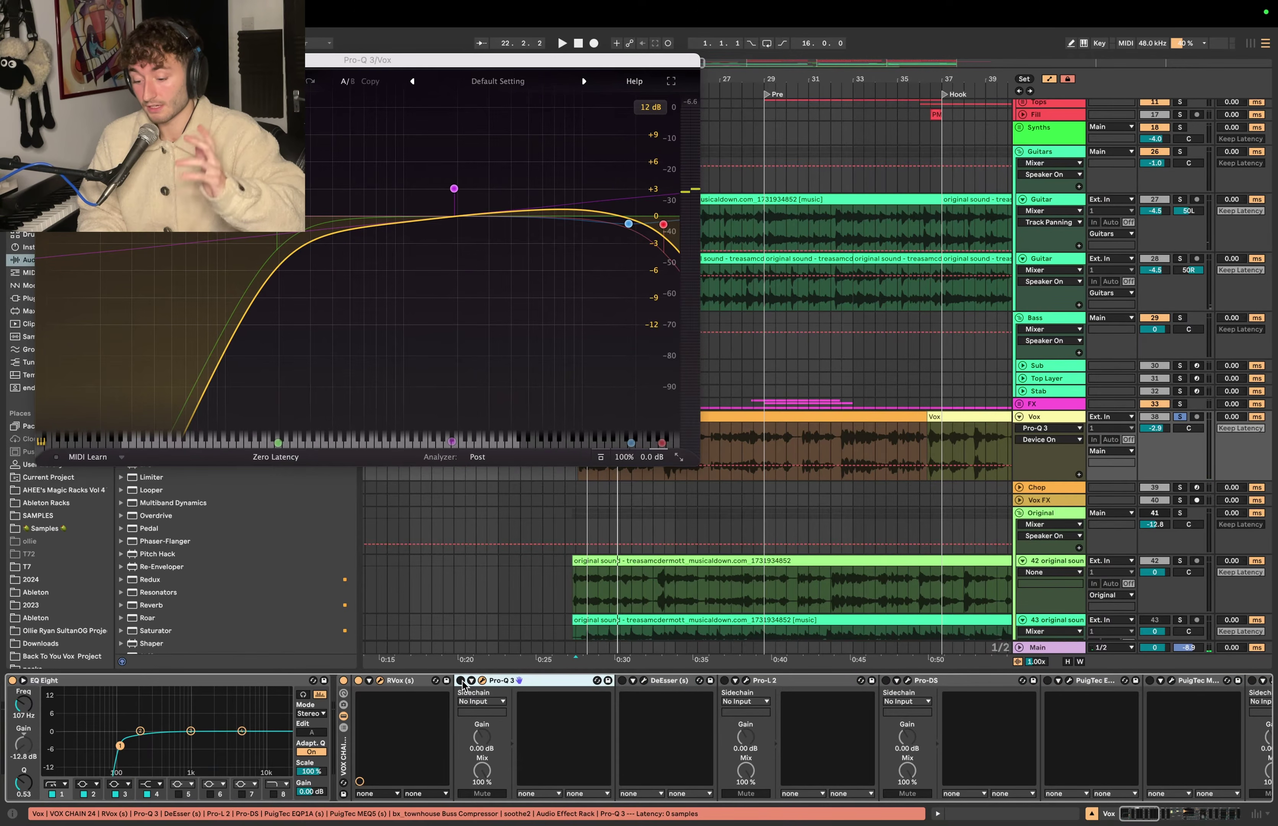
pyautogui.click(461, 681)
pyautogui.press('space')
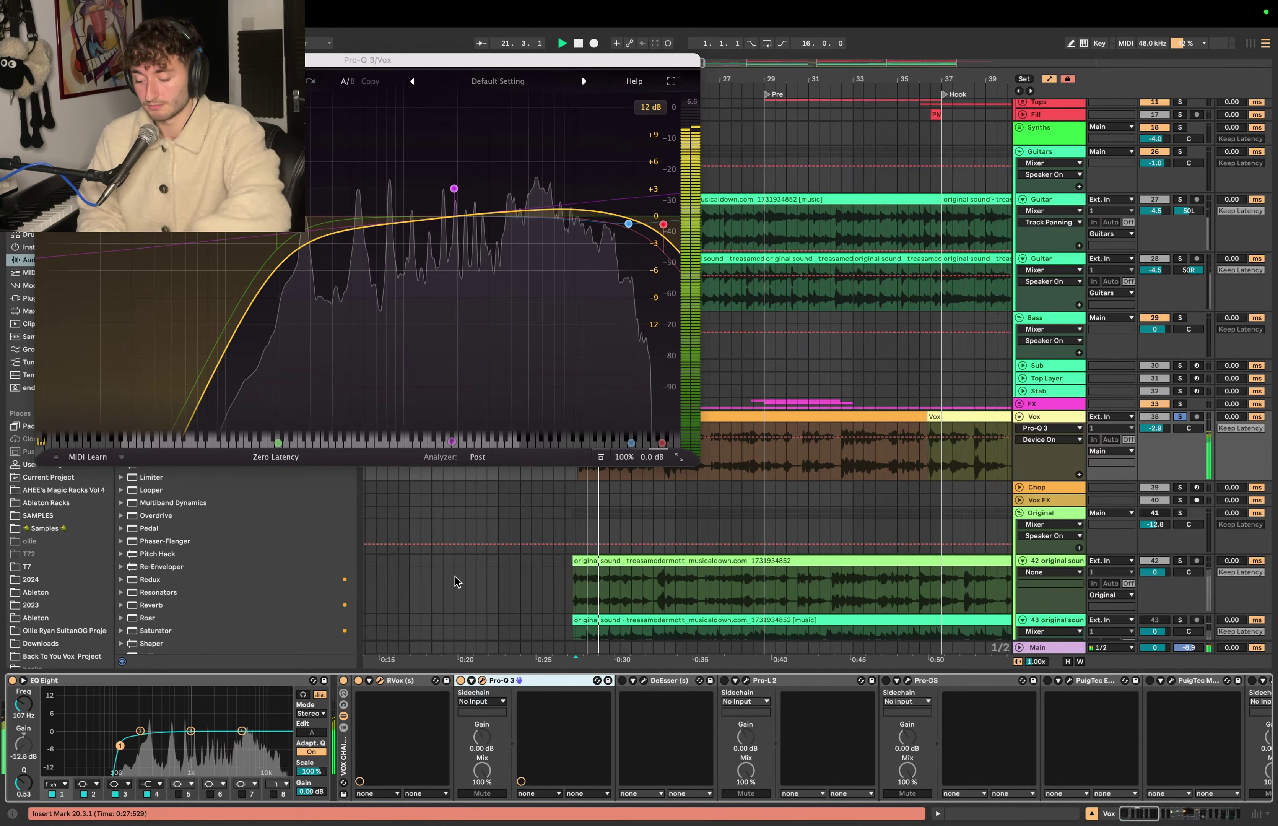
pyautogui.press('super+w')
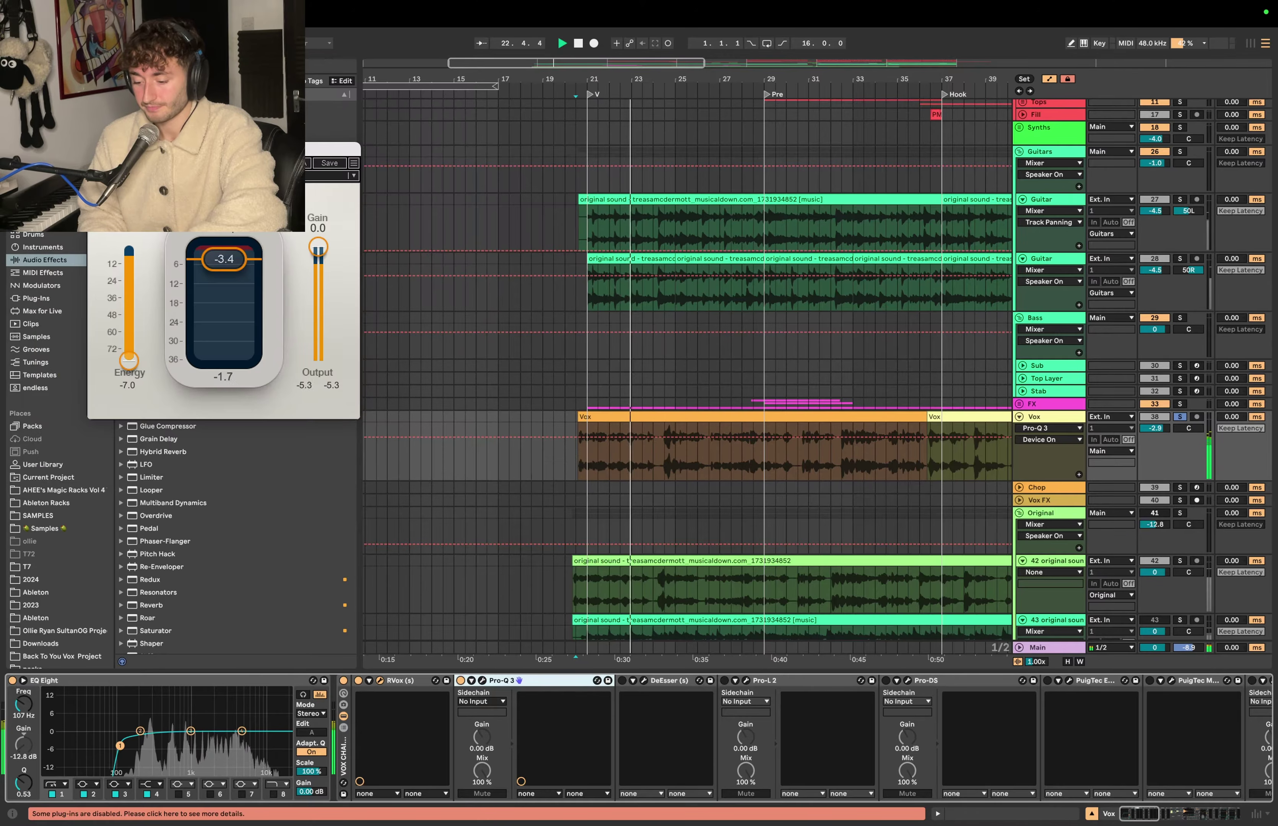
pyautogui.press('super+w')
pyautogui.press('space')
# Step: Turn on the DeEsser and Pro-L 2 in the vocal chain, playing the vocal with the DeEsser's window open
pyautogui.click(622, 680)
pyautogui.click(644, 681)
pyautogui.press('space')
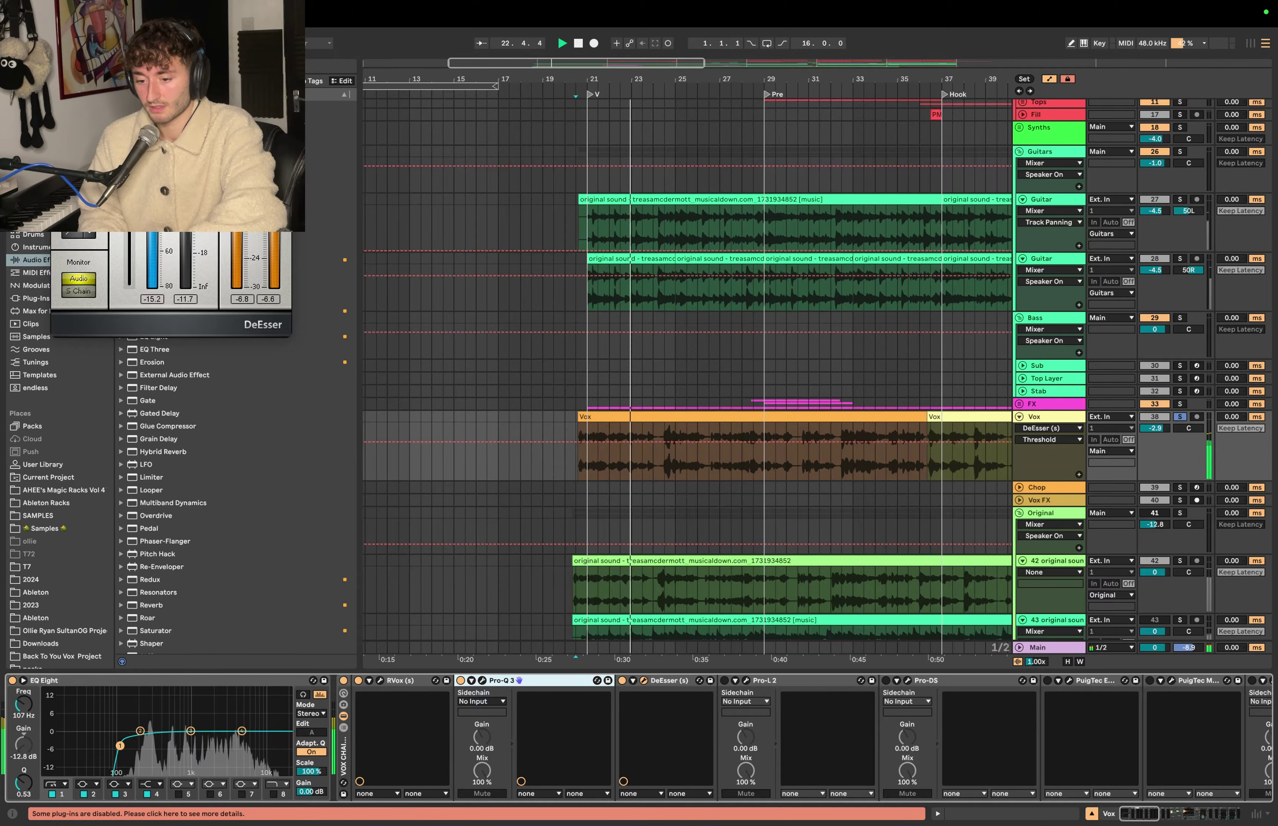
pyautogui.click(724, 680)
pyautogui.press('space')
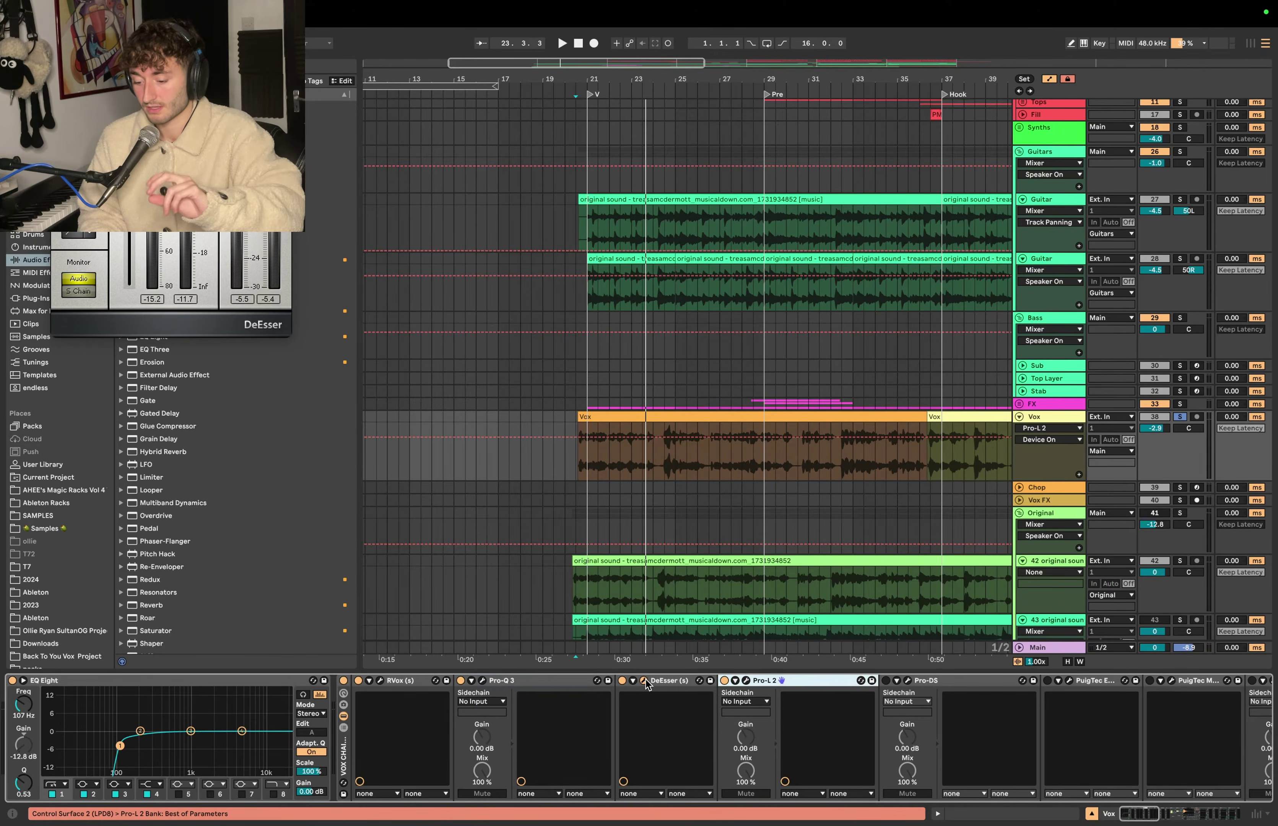
# Step: Play the soloed vocal from 20.3.1 with the Pro-L 2 limiter's window open
pyautogui.click(746, 680)
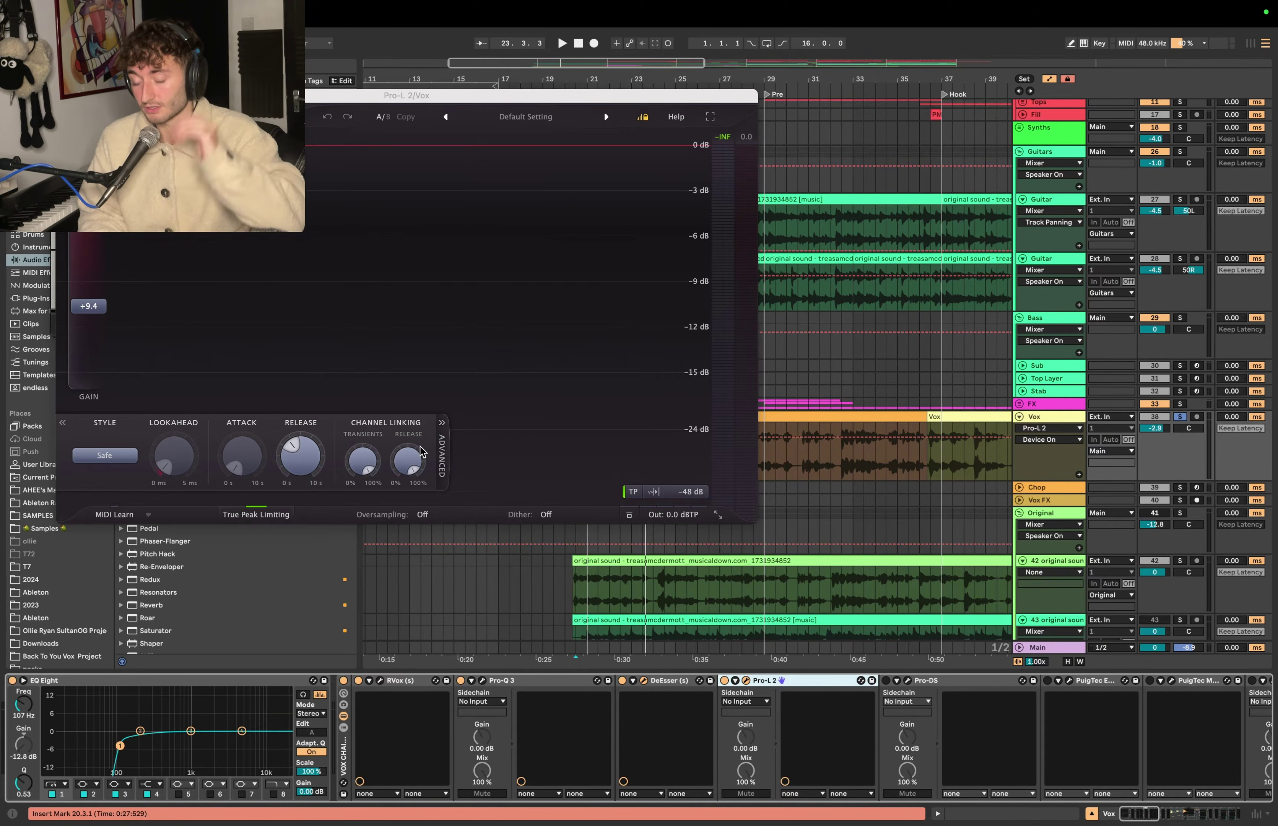
pyautogui.press('space')
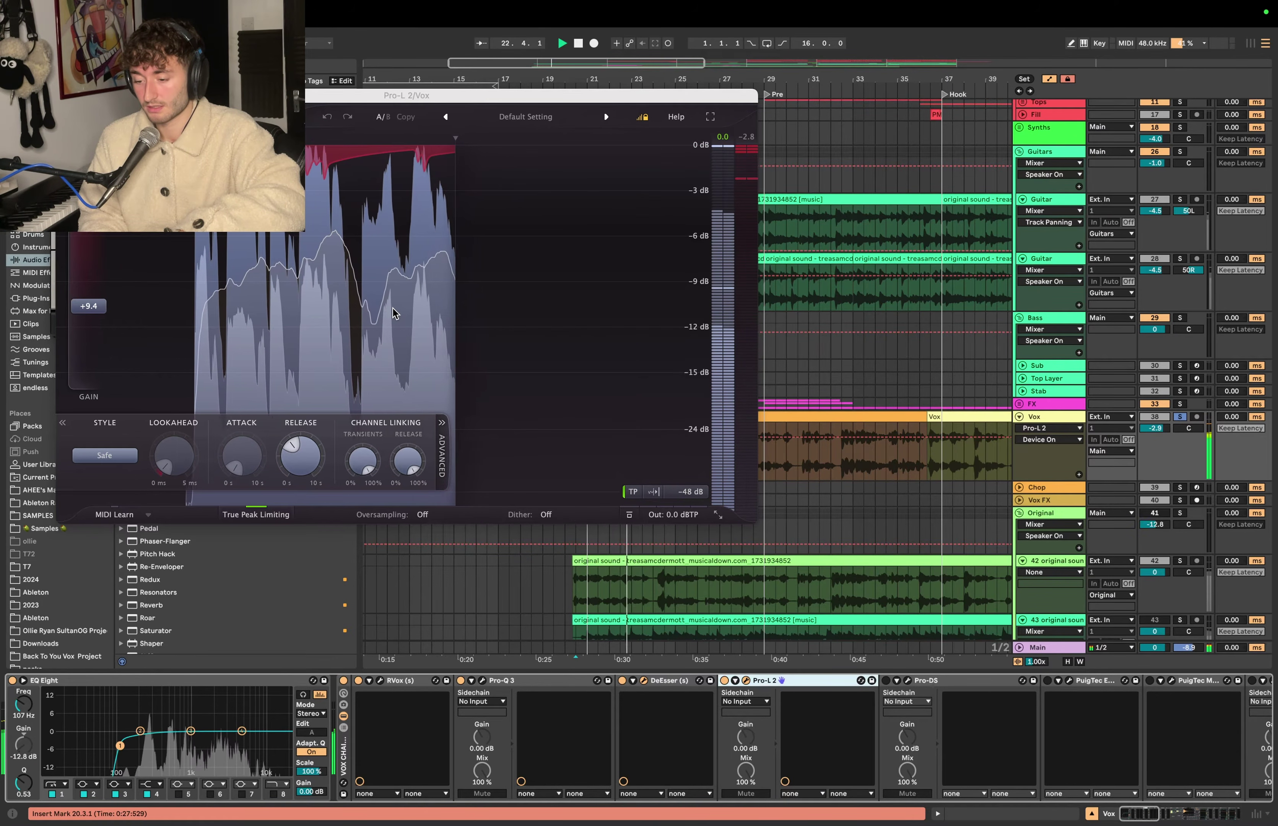
pyautogui.press('space')
# Step: Hide the Pro-L 2 window, turn on Pro-DS in the vocal chain and play the vocal with its window open
pyautogui.press('super+alt+p')
pyautogui.click(907, 680)
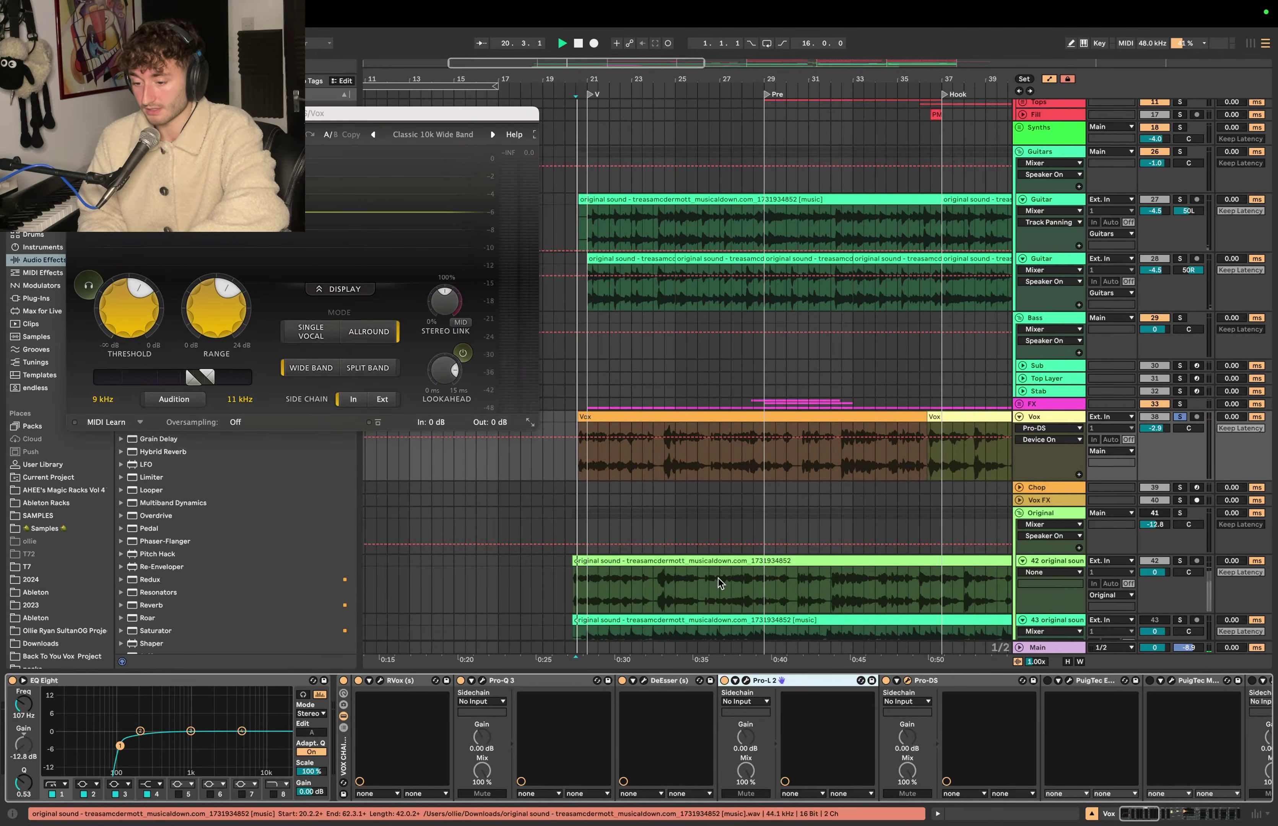
pyautogui.press('space')
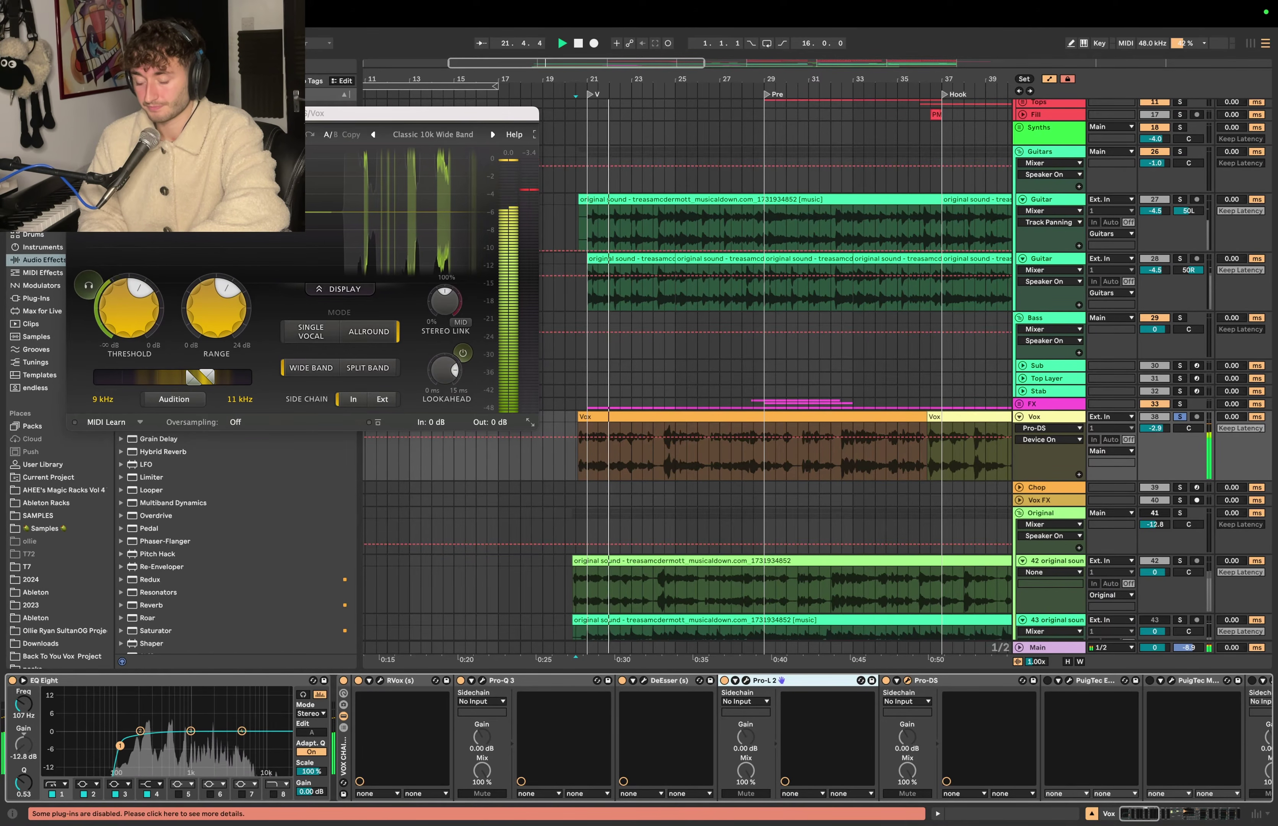
# Step: Turn on the PuigTec EQP1A and PuigTec MEQ5 equalizers in the vocal chain, showing and closing each one's window
pyautogui.click(1090, 680)
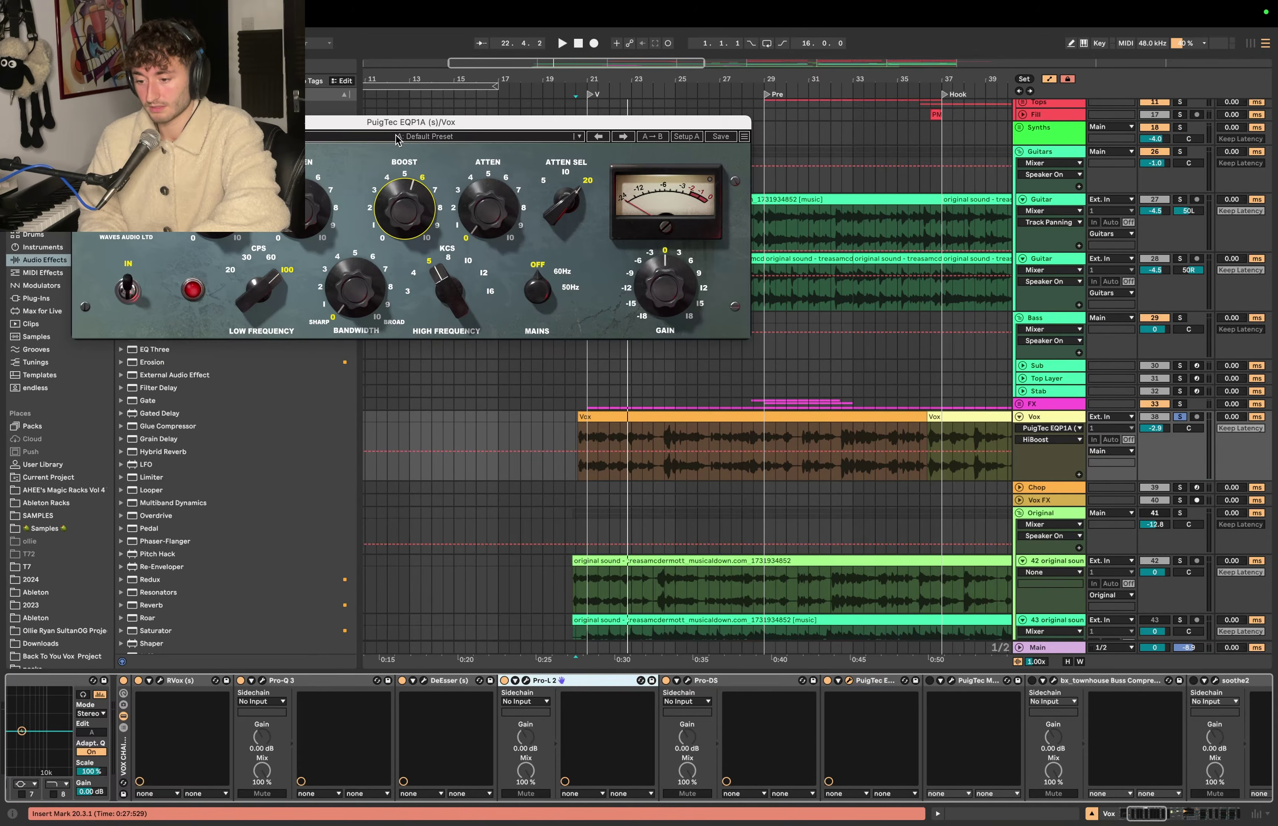
pyautogui.moveTo(379, 125); pyautogui.dragTo(397, 127)
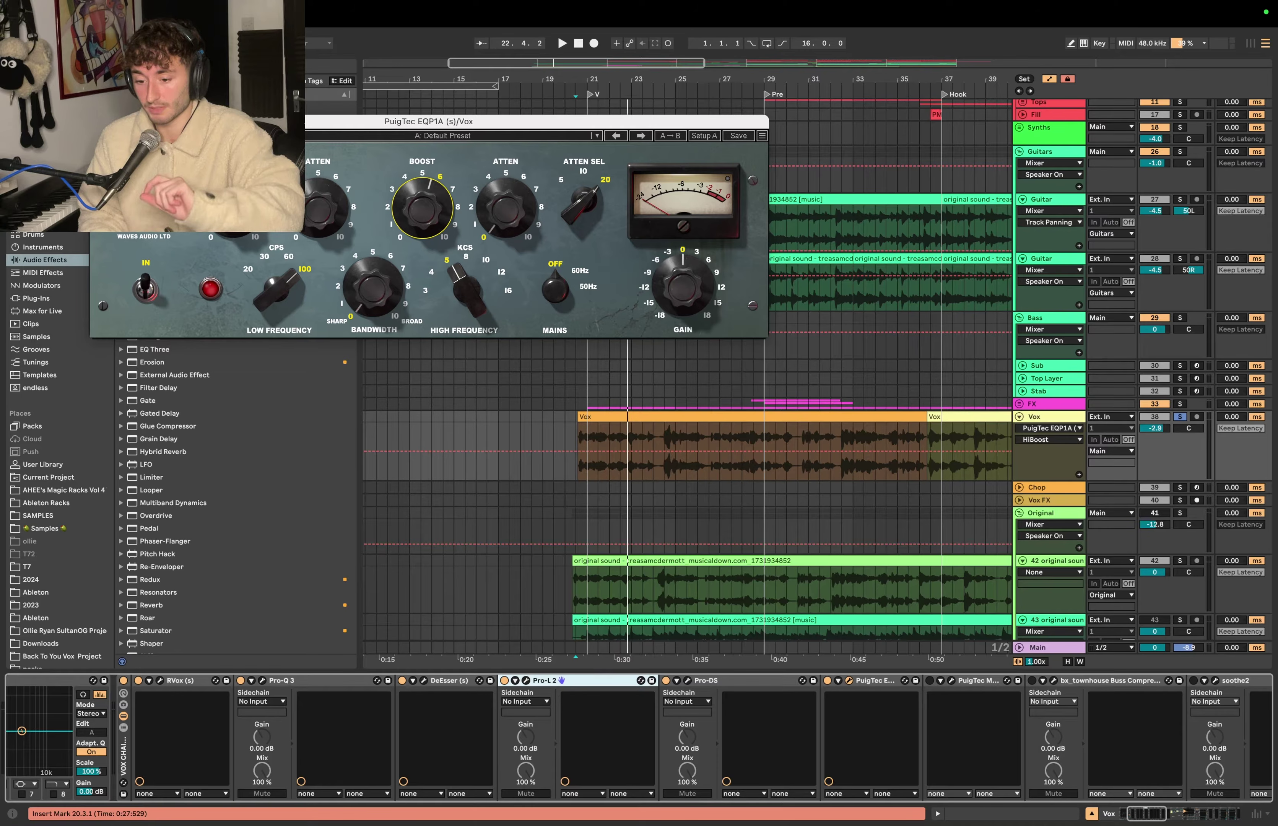
pyautogui.click(98, 121)
pyautogui.hscroll(3, 975, 736)
pyautogui.click(829, 681)
pyautogui.click(851, 682)
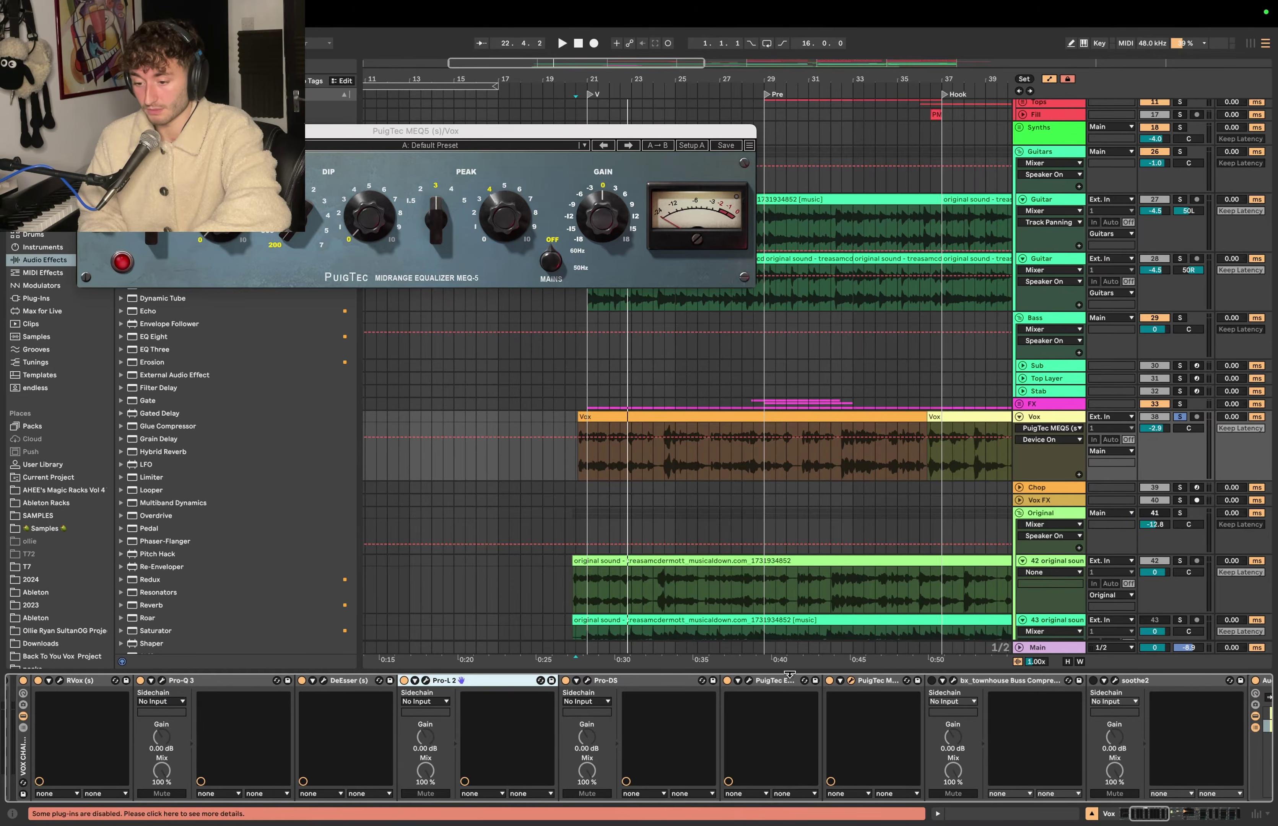
pyautogui.click(91, 131)
# Step: Play the vocal and turn on the bx_townhouse Buss Compressor in the vocal chain with its window open
pyautogui.click(561, 43)
pyautogui.hscroll(2, 827, 699)
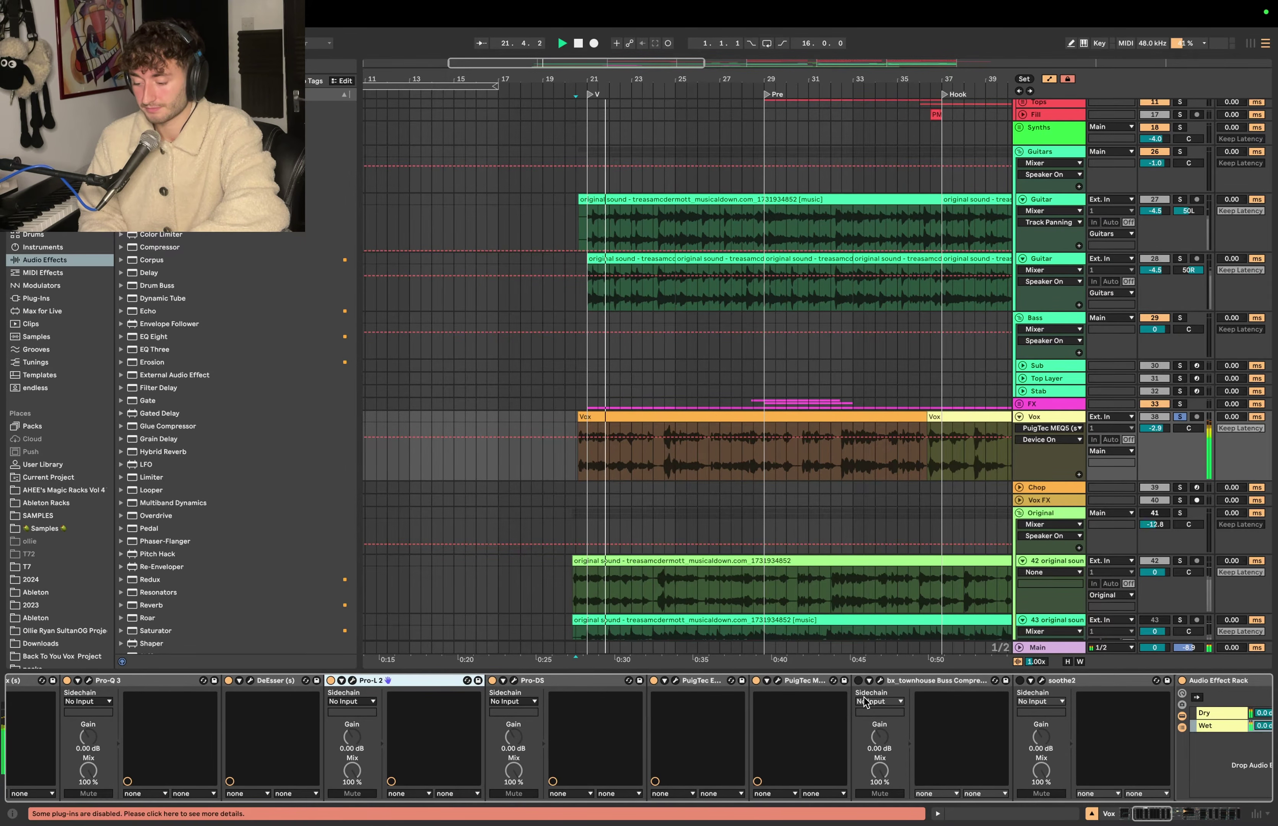
pyautogui.hscroll(3, 827, 698)
pyautogui.click(700, 680)
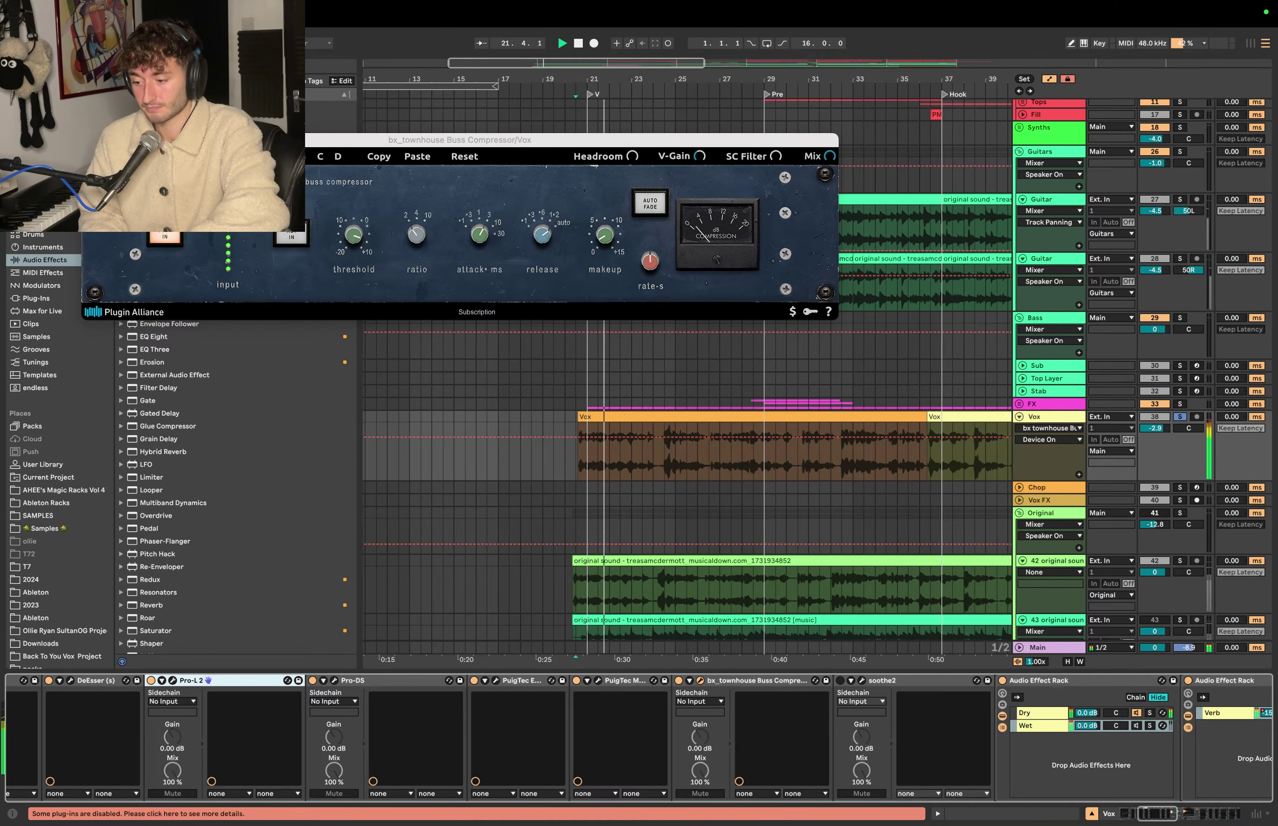
pyautogui.press('space')
# Step: Turn on soothe2 in the vocal chain, bring its window fully into view and play the vocal
pyautogui.click(861, 680)
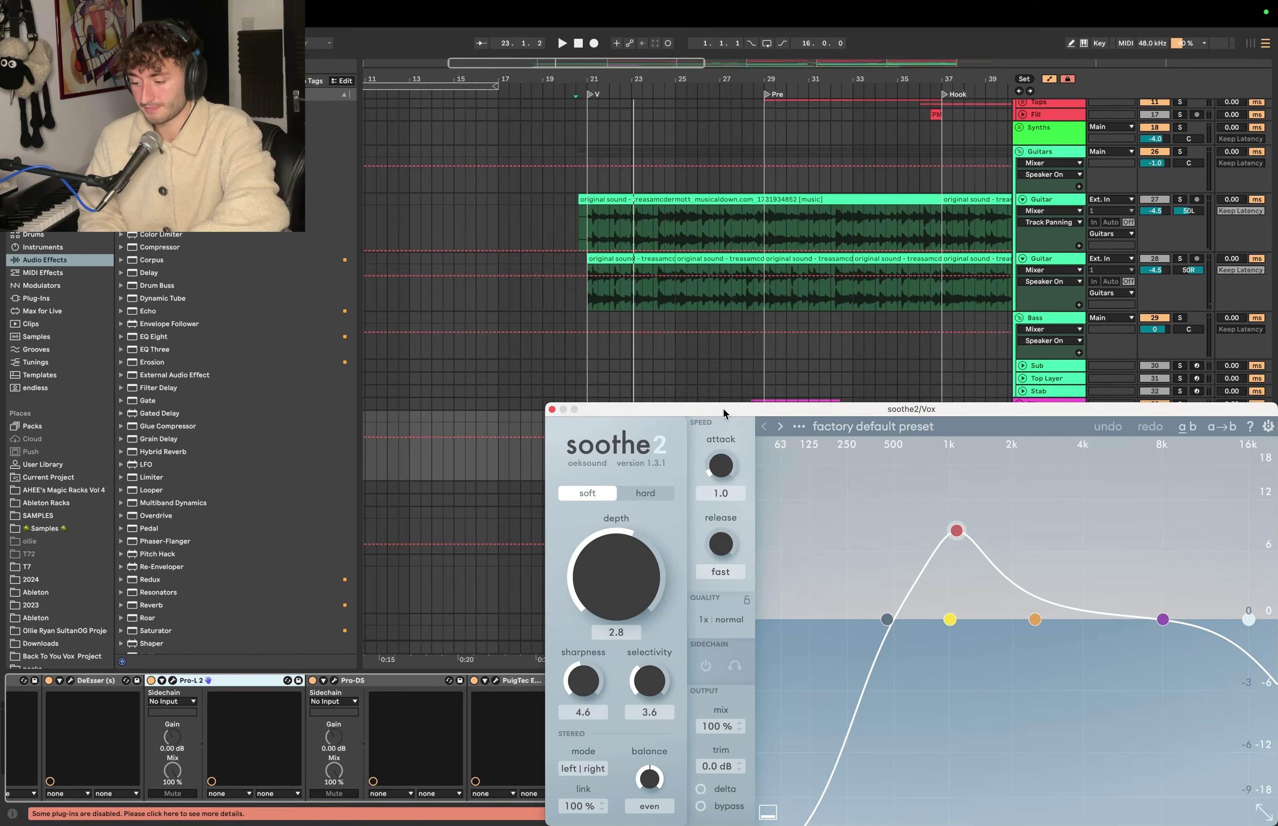
pyautogui.moveTo(722, 408); pyautogui.dragTo(517, 307)
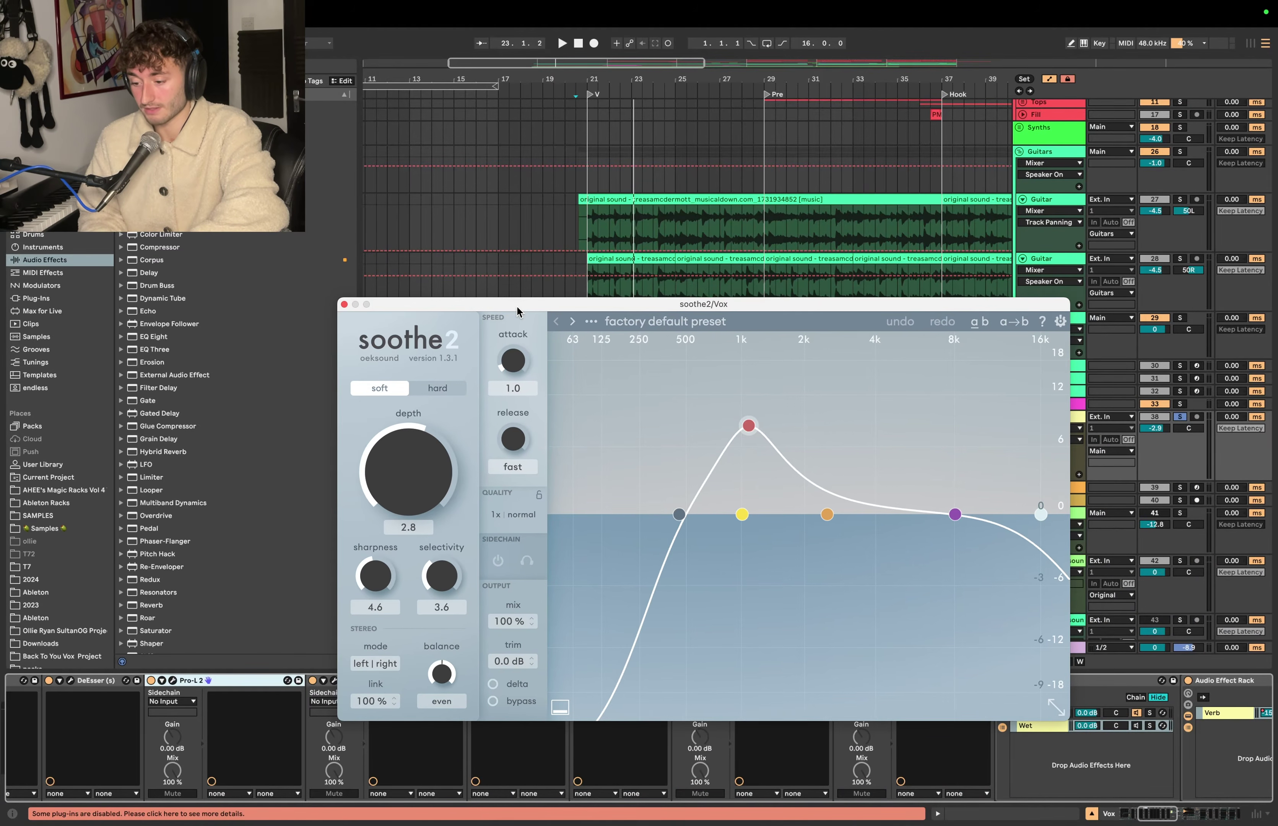
pyautogui.press('space')
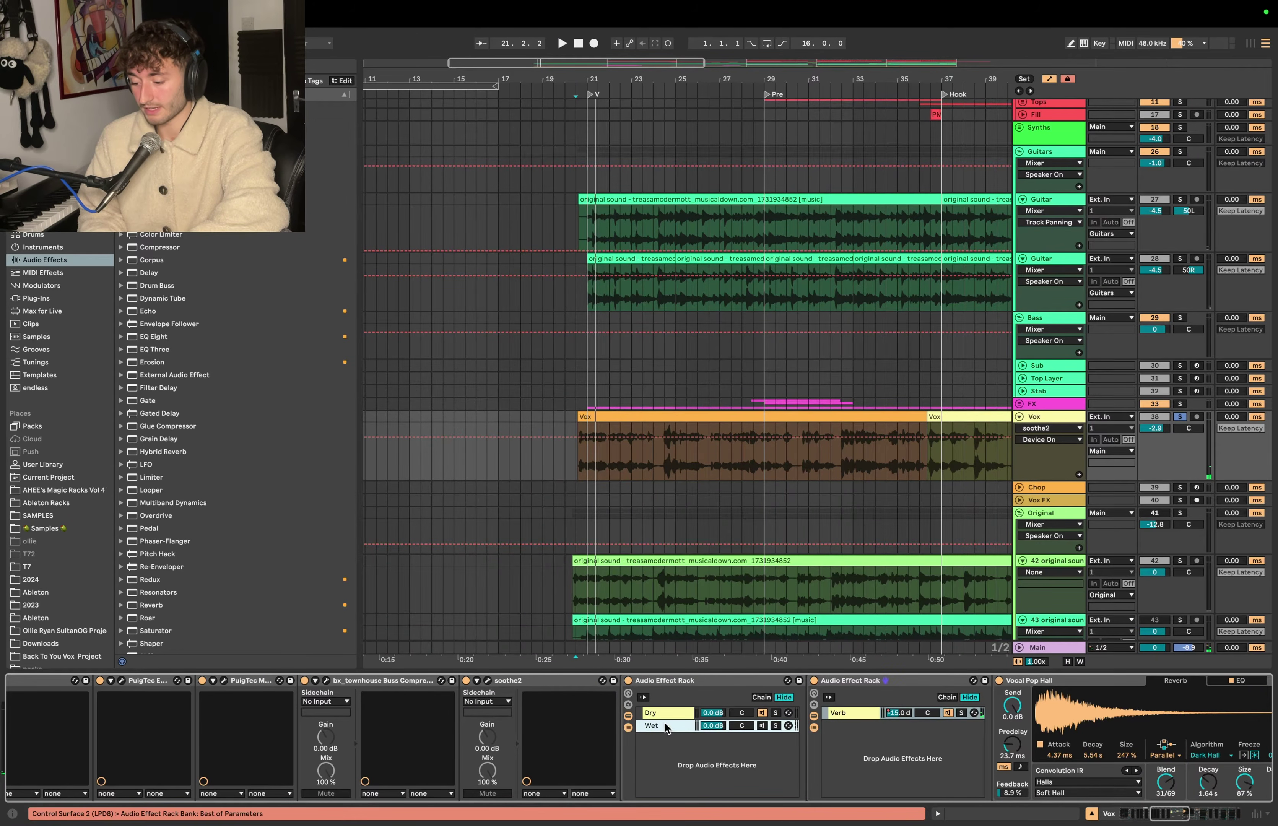
# Step: Show the Audio Effect Rack after soothe2 that holds the Dry and Wet chains
pyautogui.hscroll(5, 666, 728)
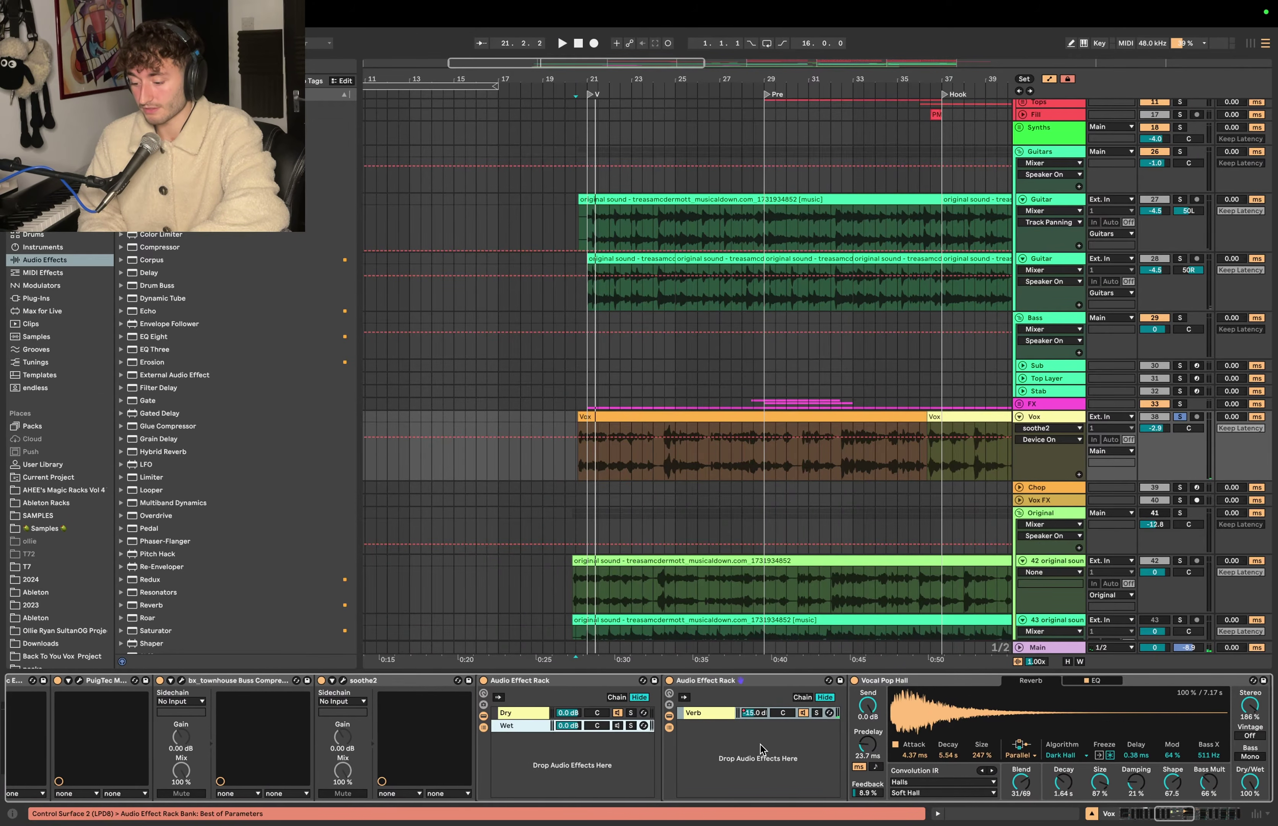
pyautogui.hscroll(3, 530, 689)
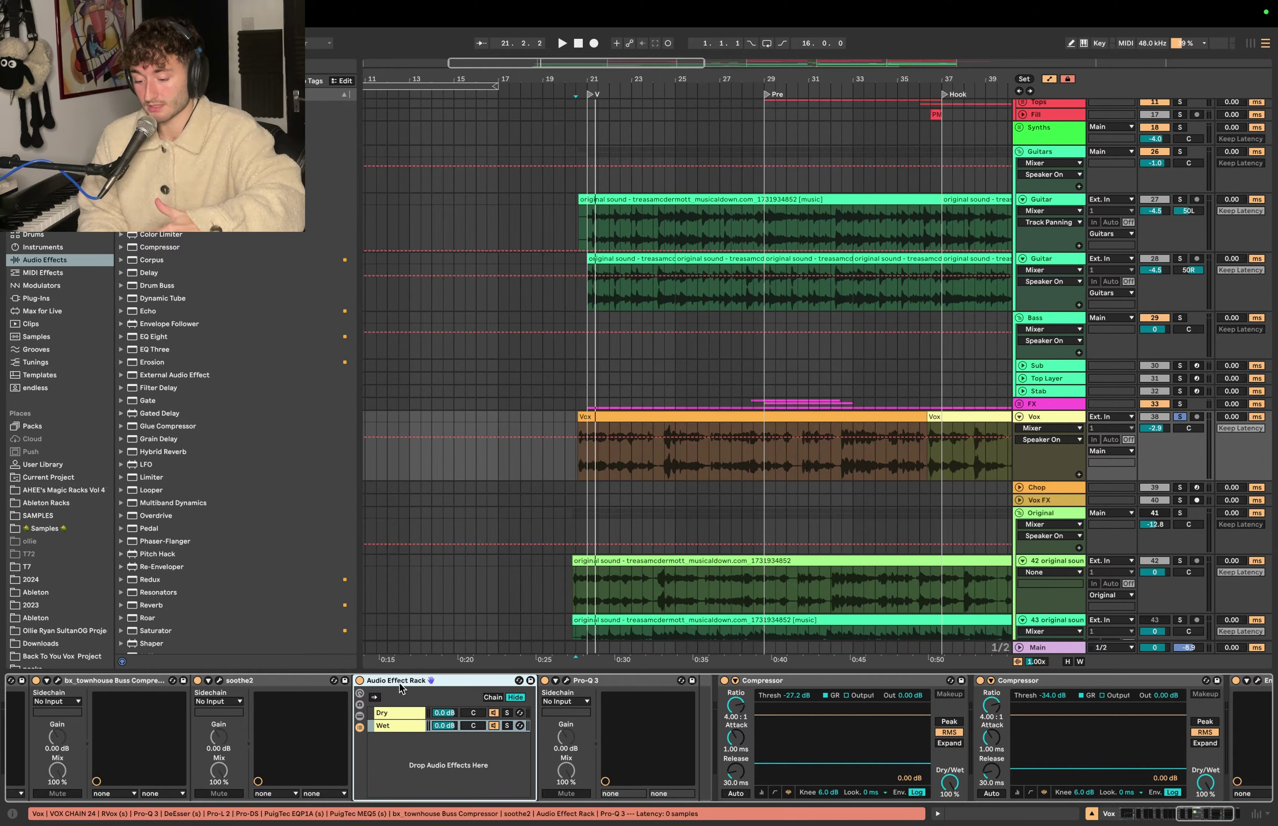
pyautogui.click(396, 712)
pyautogui.click(398, 681)
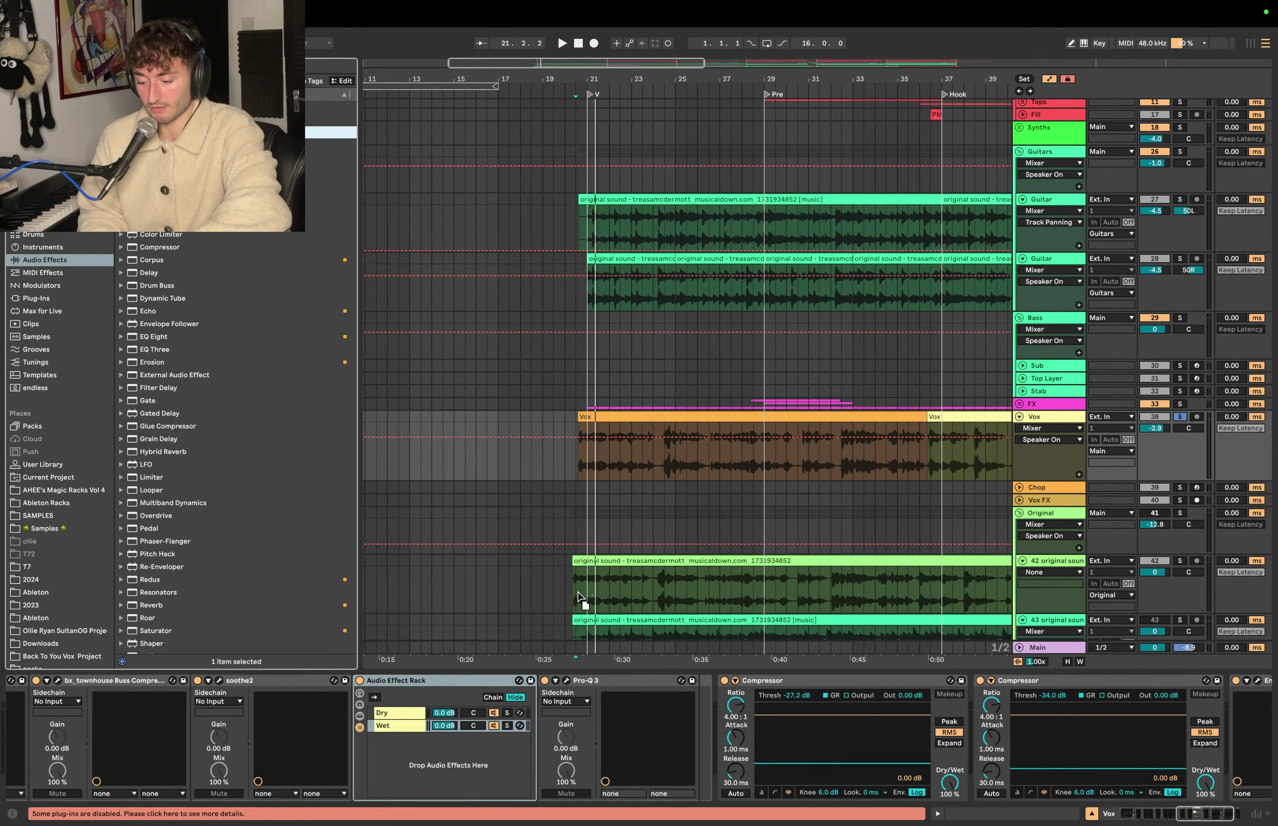
# Step: Insert a new Audio Effect Rack after the following Pro-Q 3, with two chains and the second chain's volume lowered to about -11 dB
pyautogui.moveTo(572, 605); pyautogui.dragTo(730, 731)
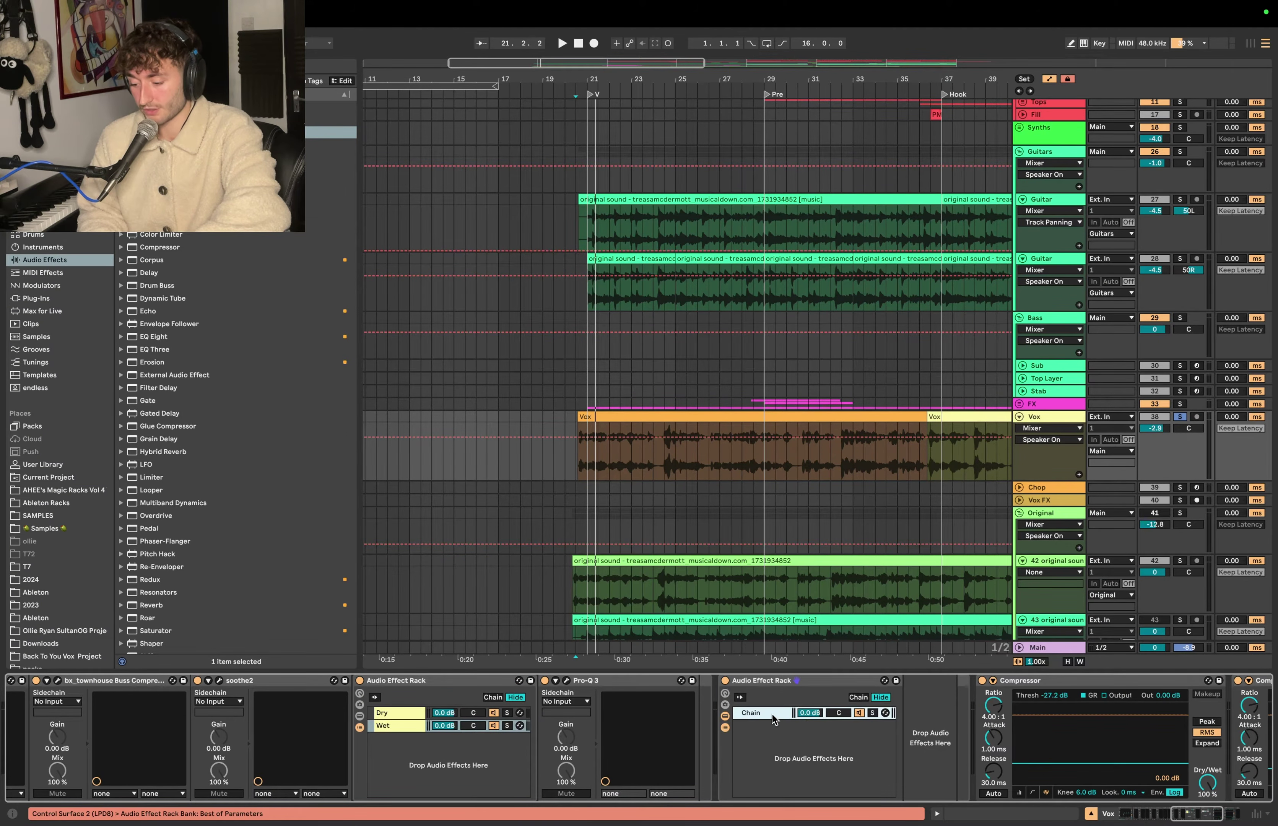
pyautogui.press('super+d')
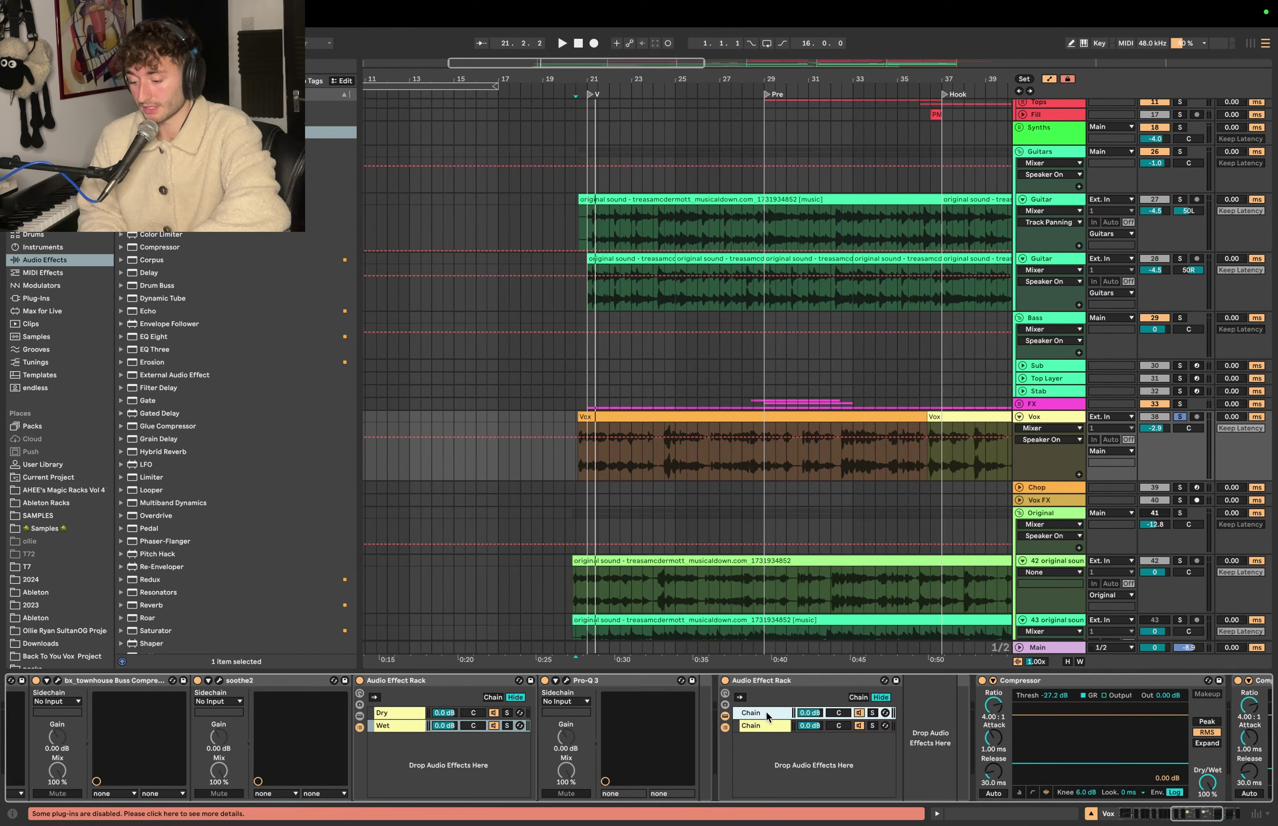
pyautogui.click(763, 724)
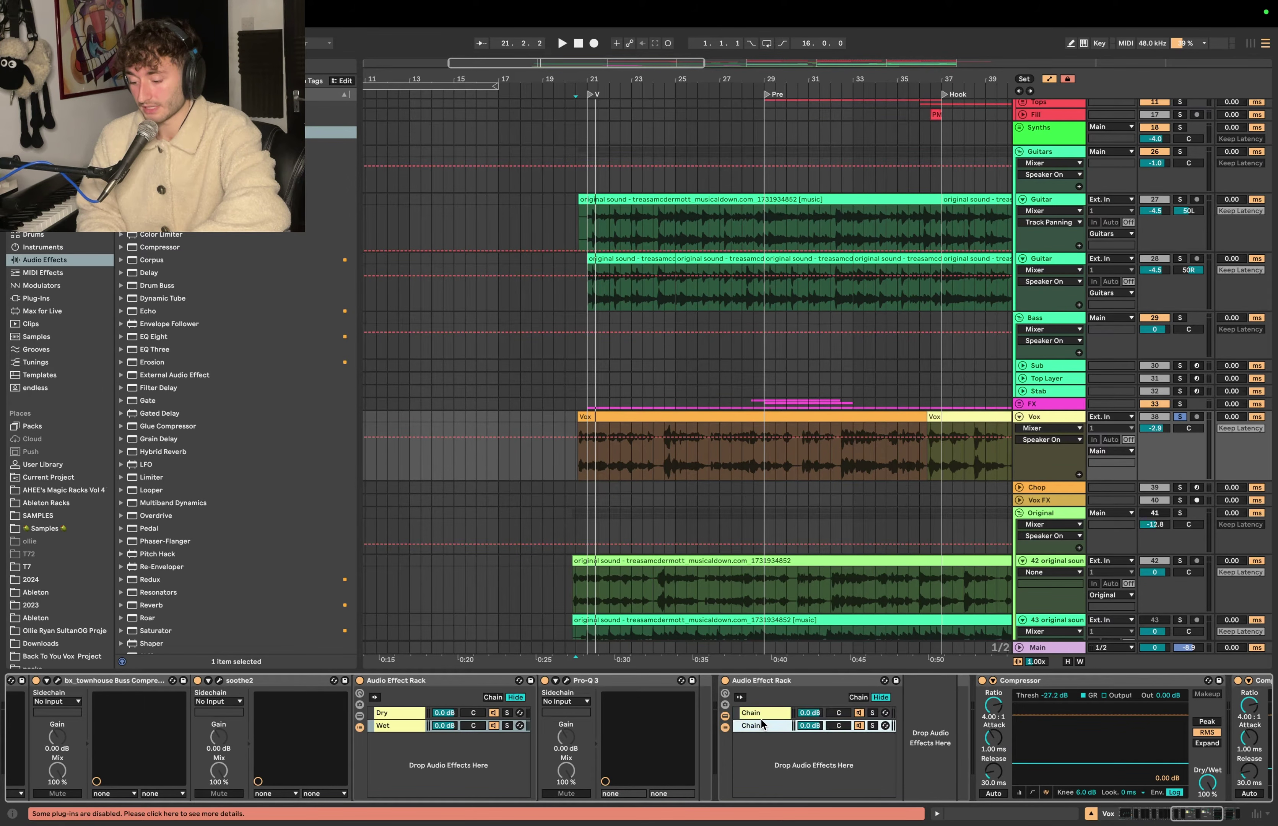
pyautogui.click(919, 723)
pyautogui.moveTo(802, 726); pyautogui.dragTo(802, 762)
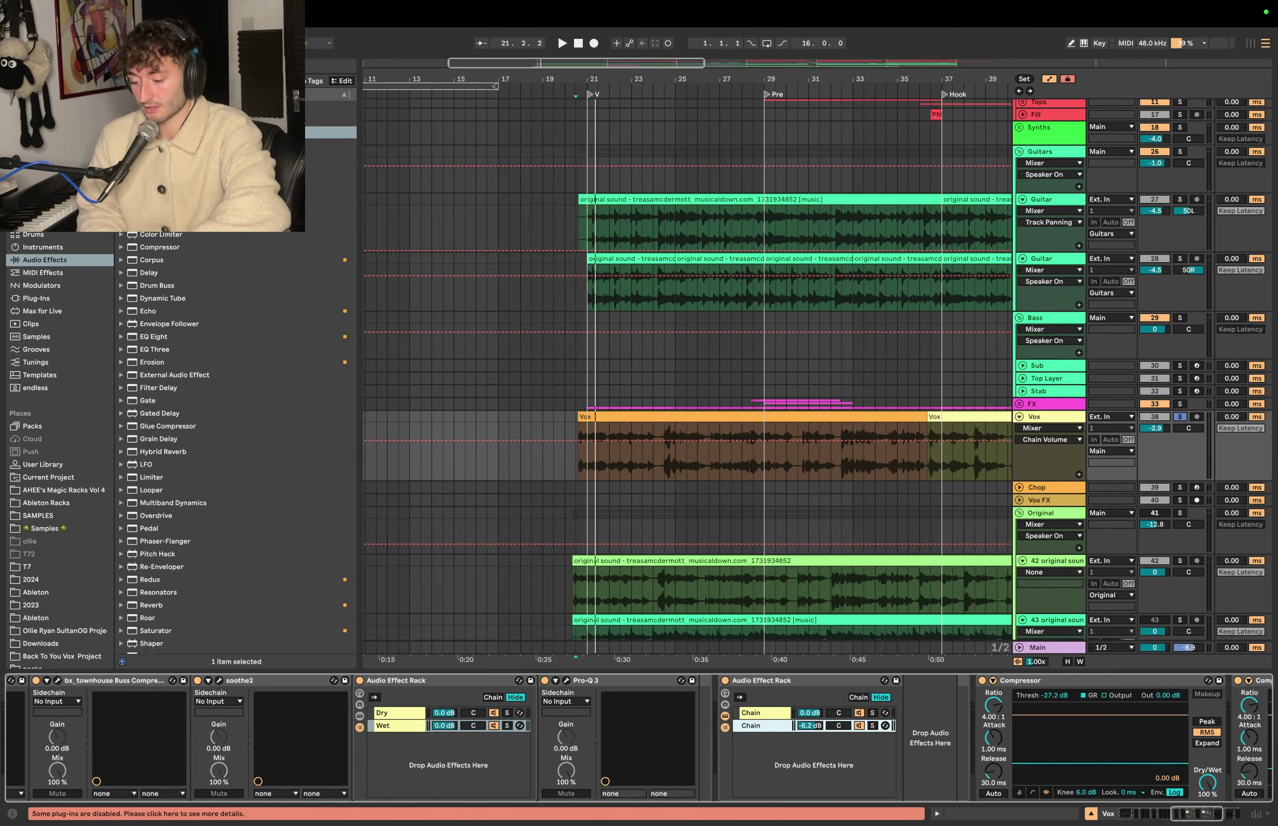
# Step: Compare the contents of the Dry and Wet chains in the vocal rack, viewing the Wet chain's Vocal Pop Hall reverb
pyautogui.click(415, 723)
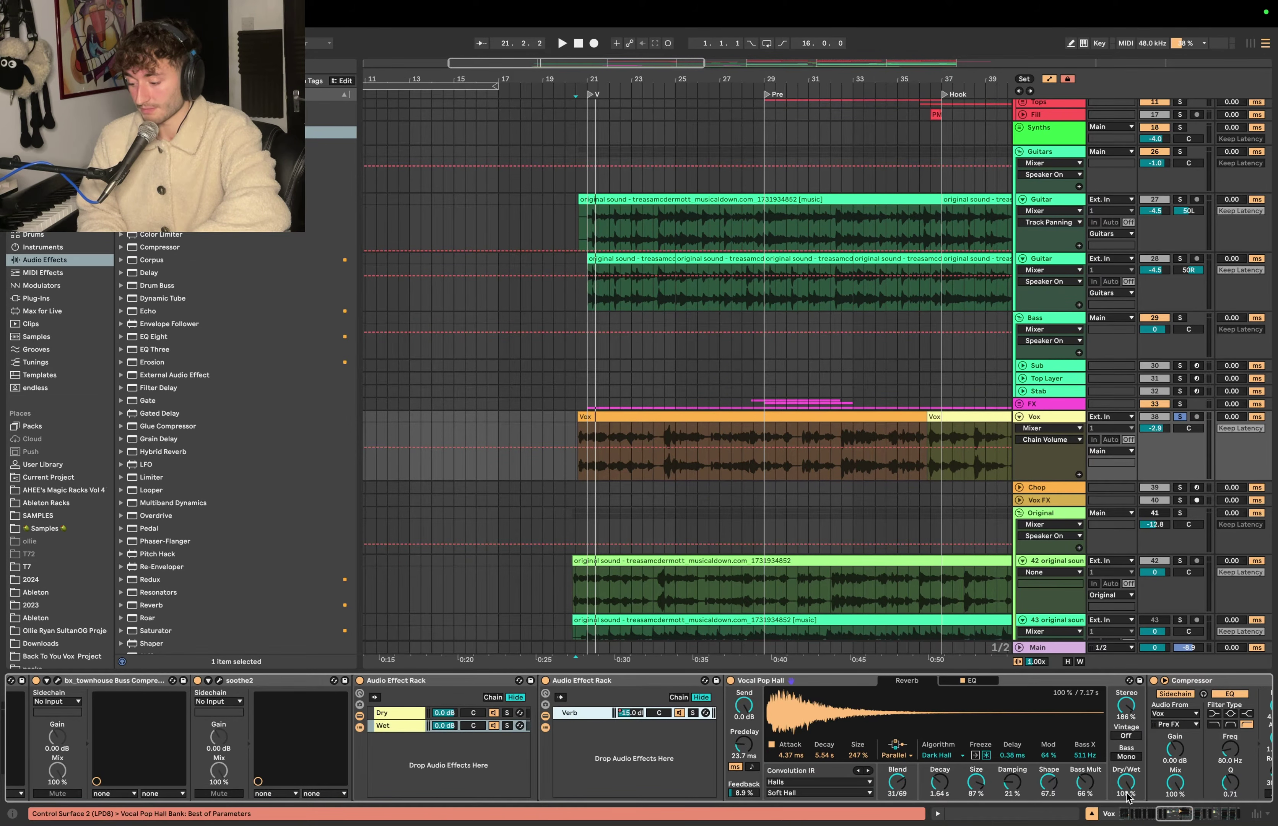
pyautogui.click(387, 715)
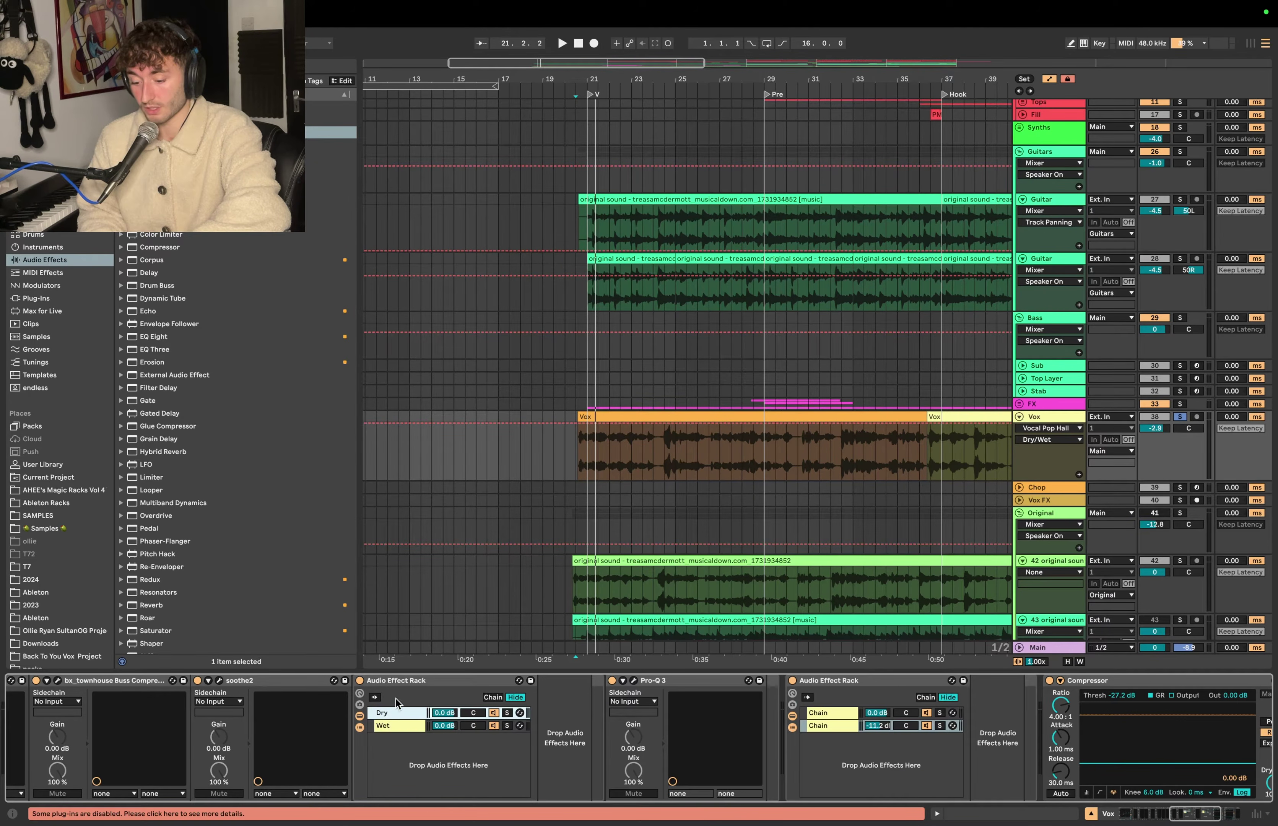
pyautogui.click(395, 725)
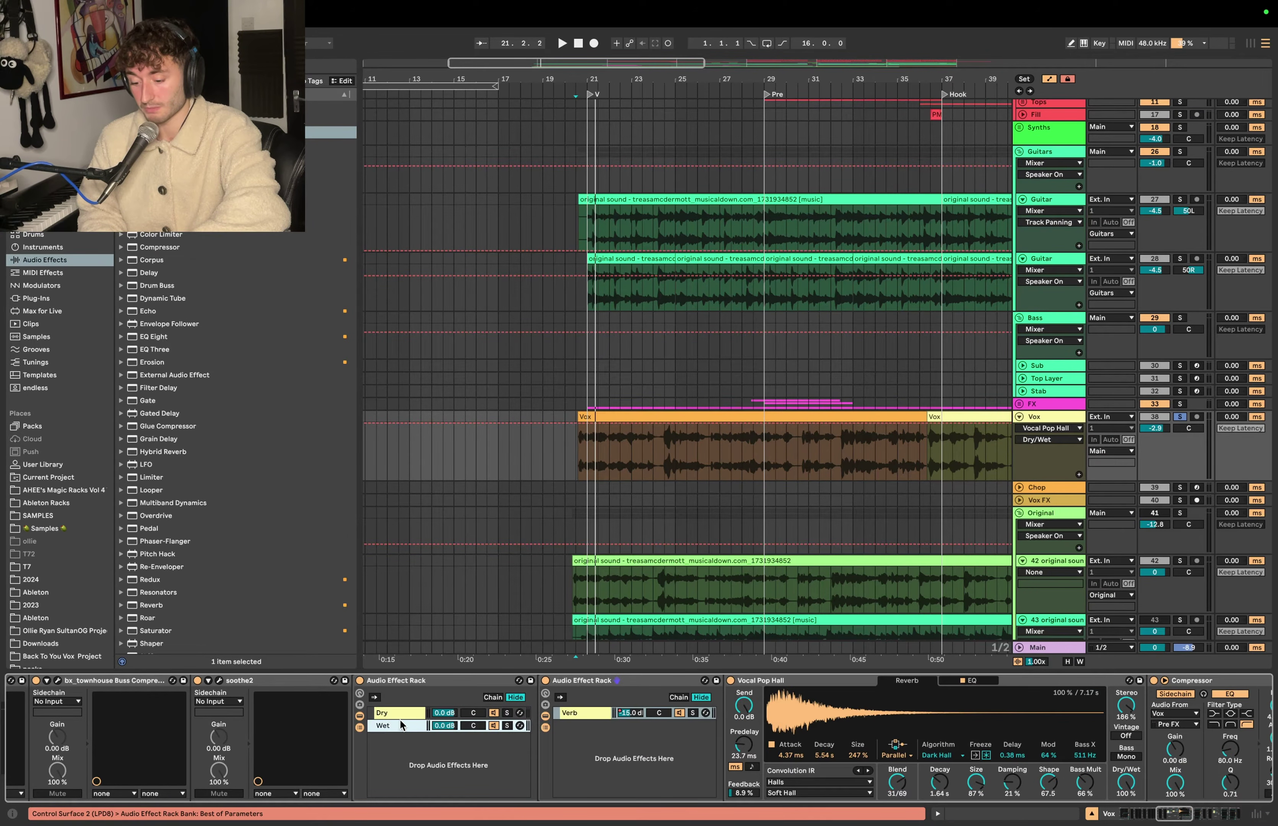
pyautogui.rightClick(445, 725)
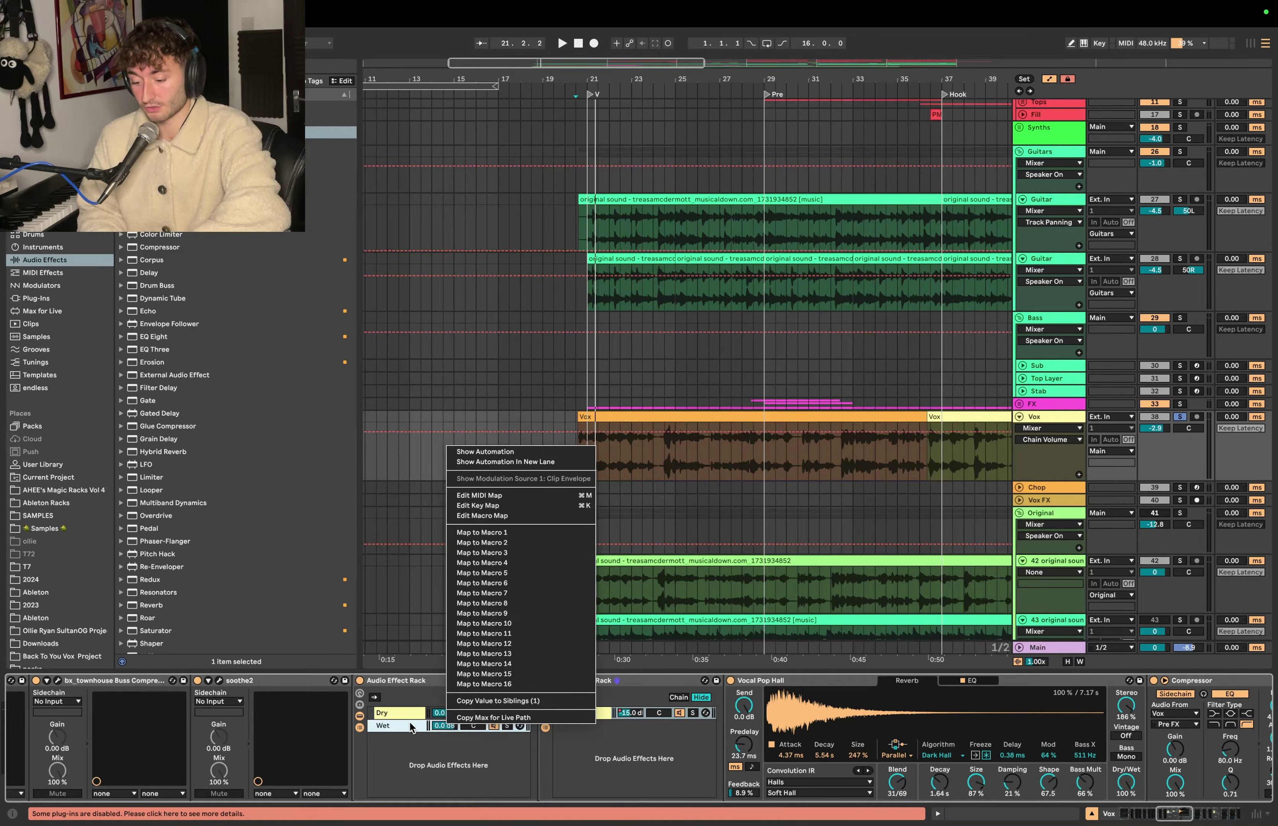
pyautogui.click(412, 727)
# Step: Select the Verb chain's volume and play the vocal while viewing its Vocal Pop Hall reverb
pyautogui.click(635, 721)
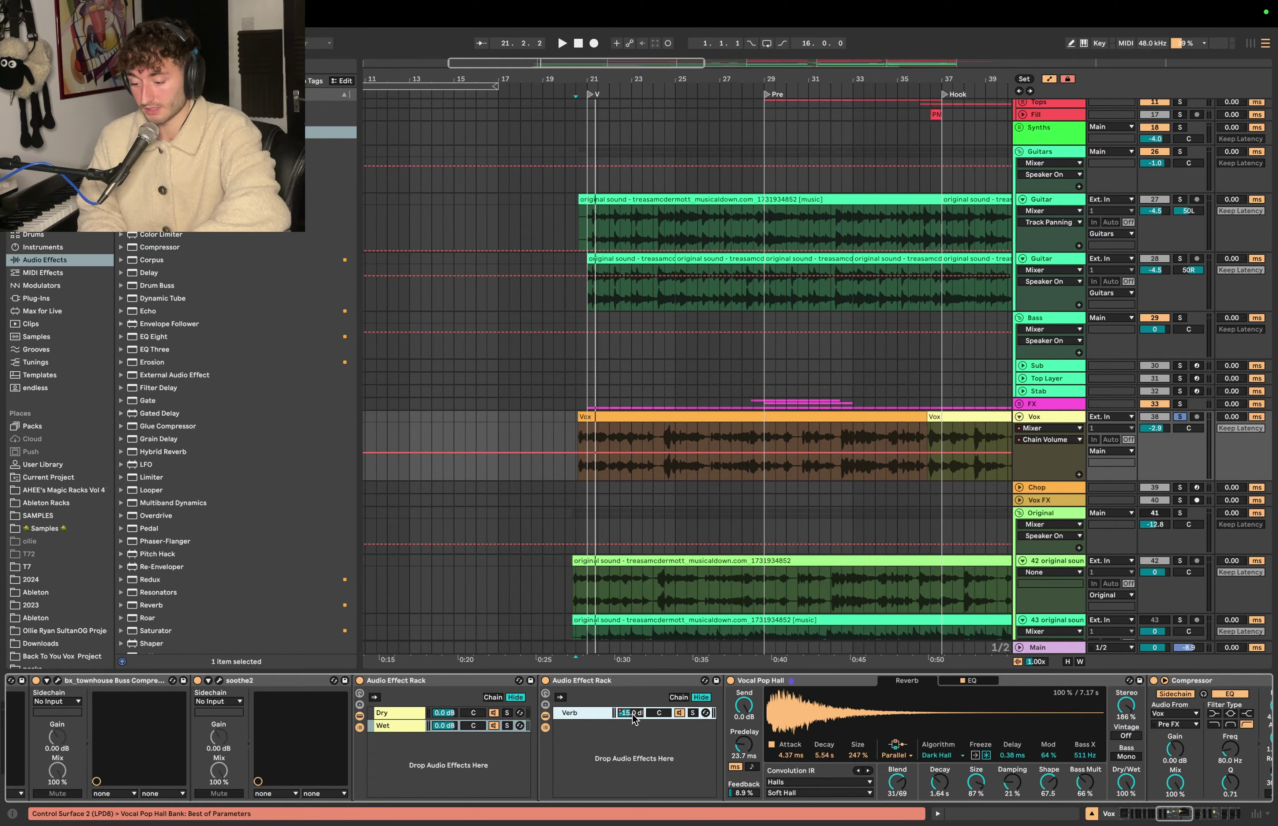
pyautogui.hscroll(3, 634, 719)
pyautogui.press('space')
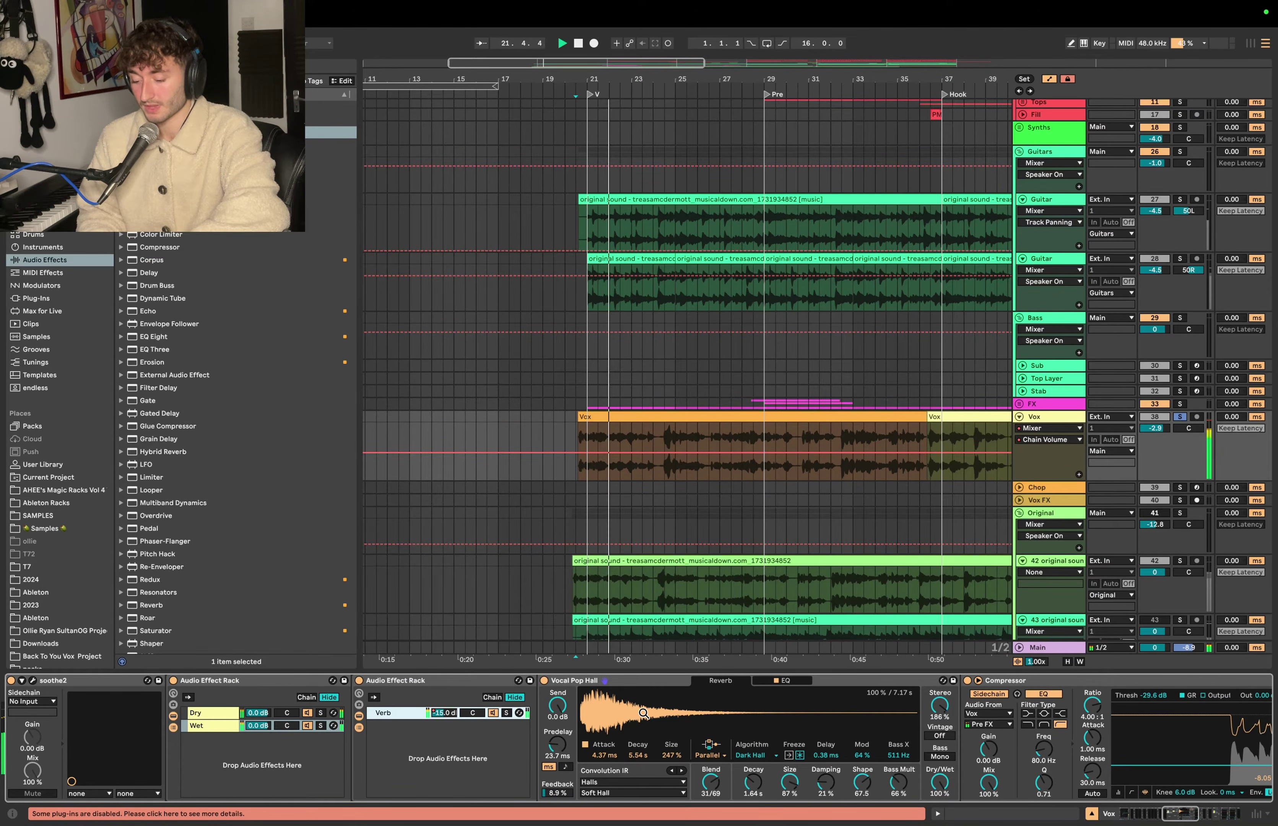
pyautogui.hscroll(2, 668, 705)
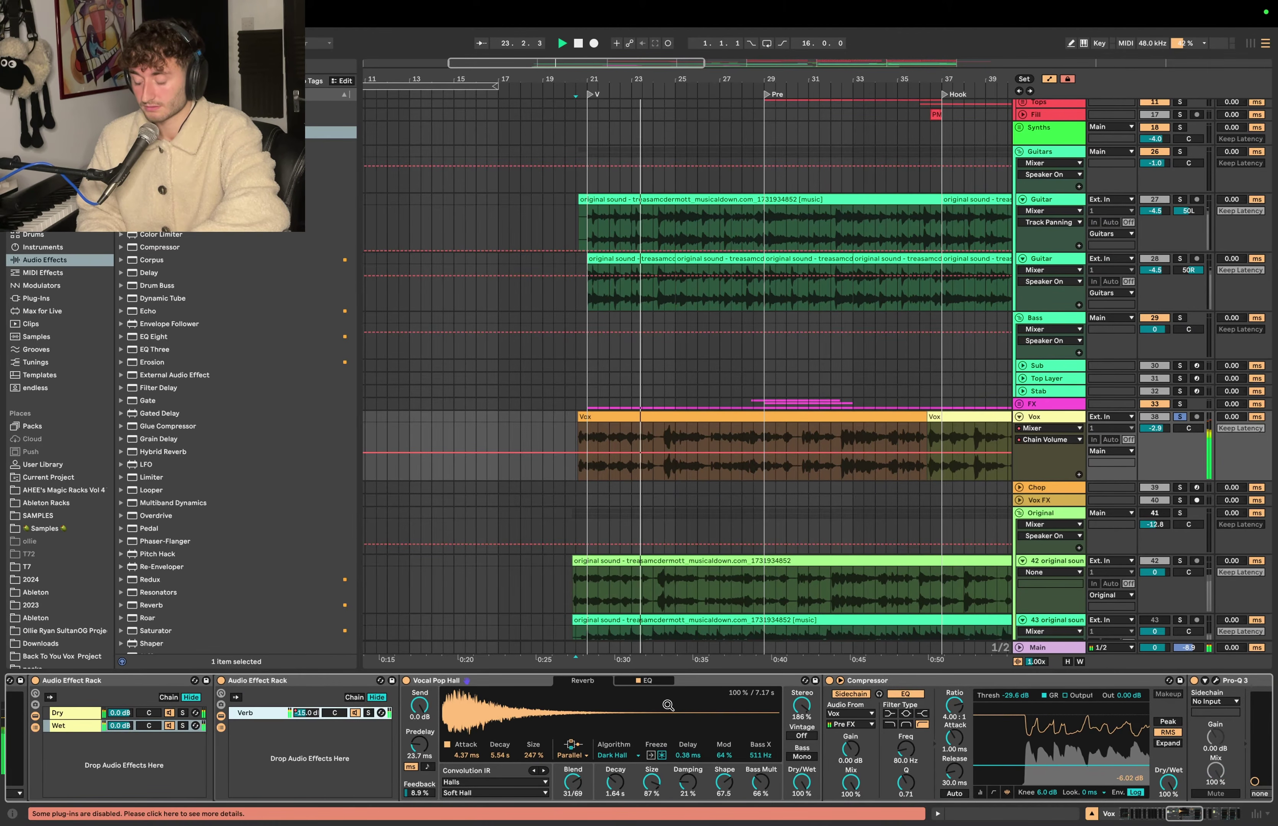
pyautogui.press('space')
# Step: Show the Compressor after Vocal Pop Hall that is sidechained from the Vox track
pyautogui.hscroll(2, 668, 705)
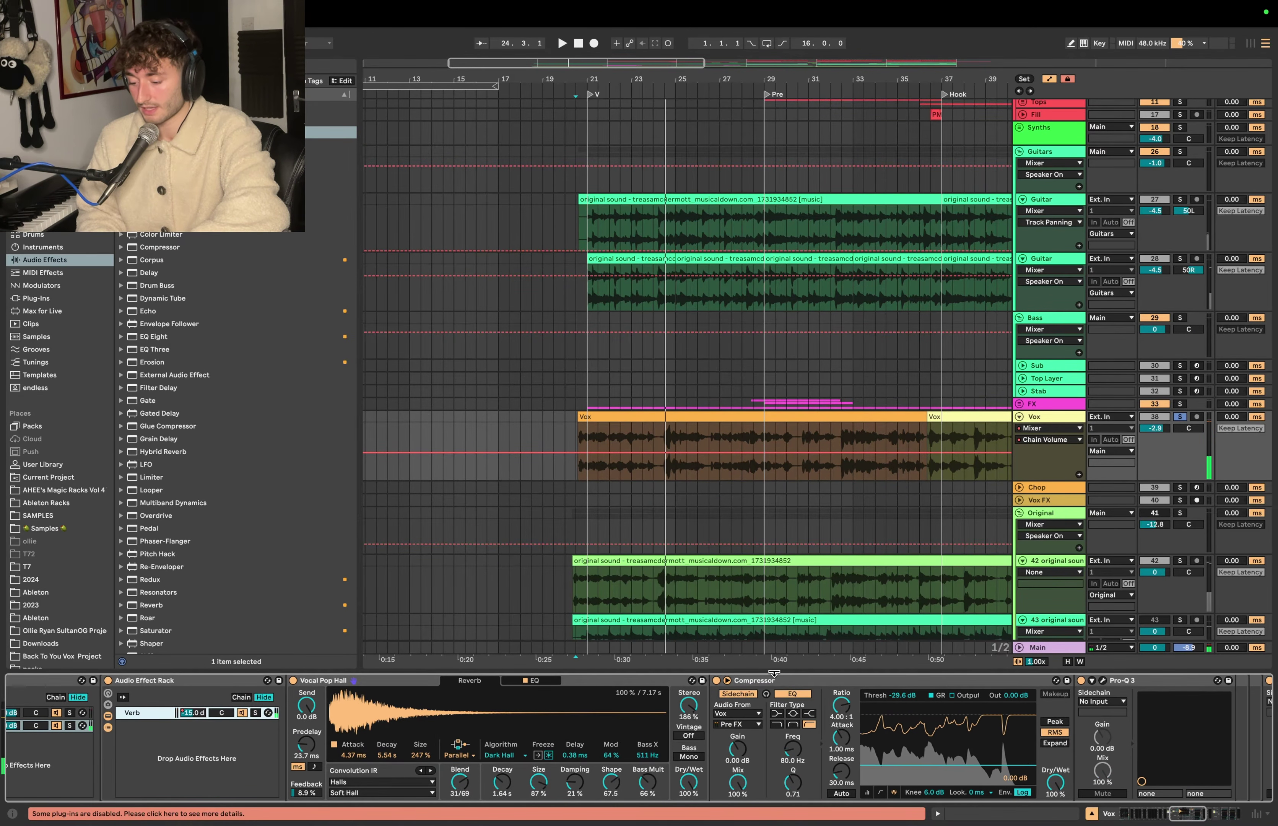
pyautogui.click(770, 681)
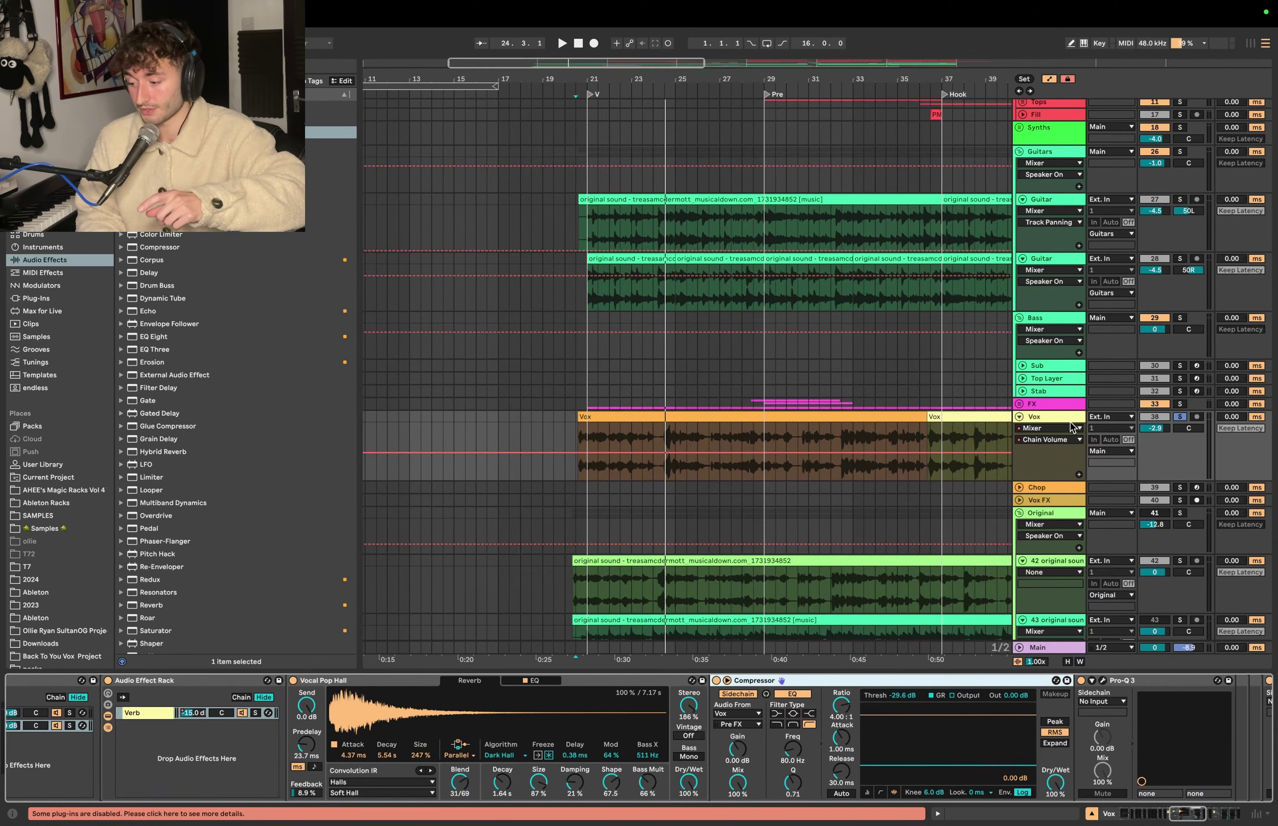
pyautogui.click(1040, 417)
pyautogui.click(710, 697)
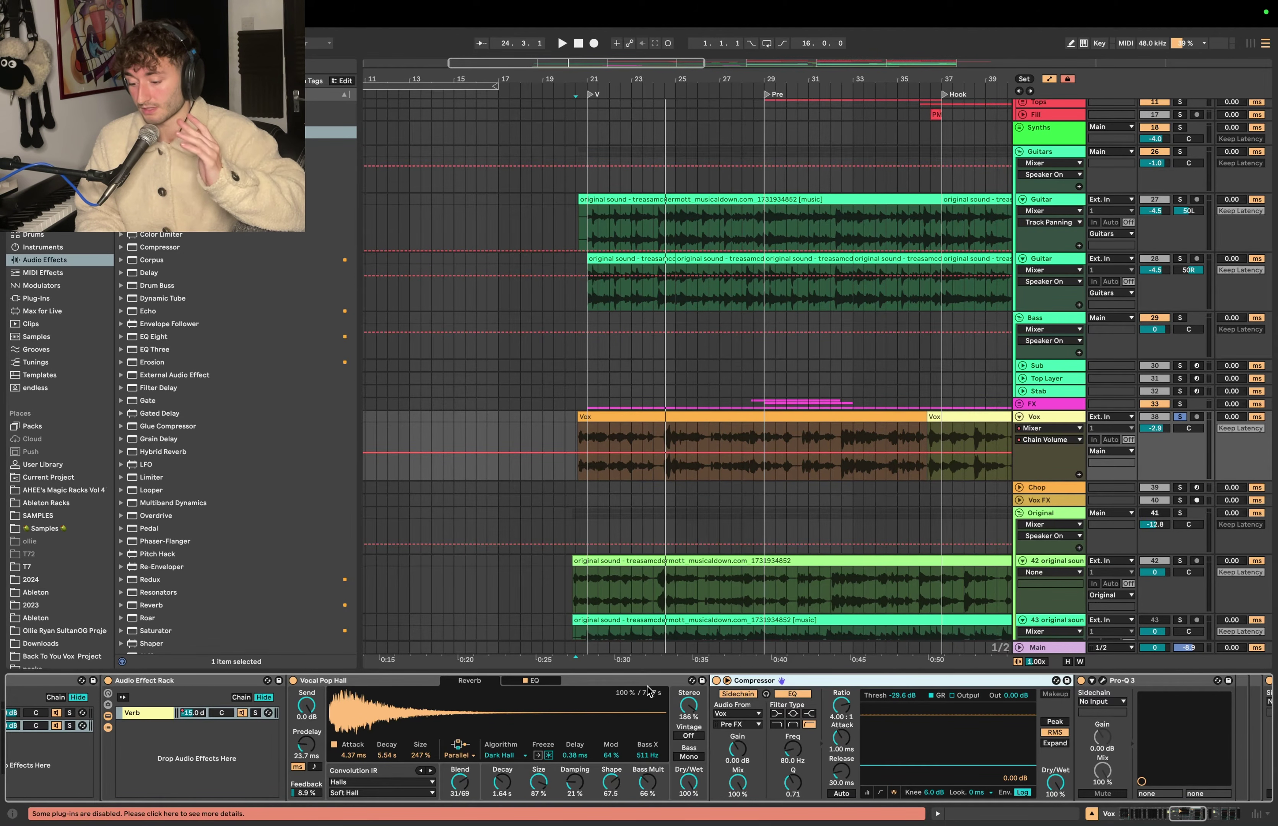
# Step: Play the vocal from 21.1.1 and watch the sidechained Compressor and the Pro-Q 3 devices after the reverb
pyautogui.click(583, 434)
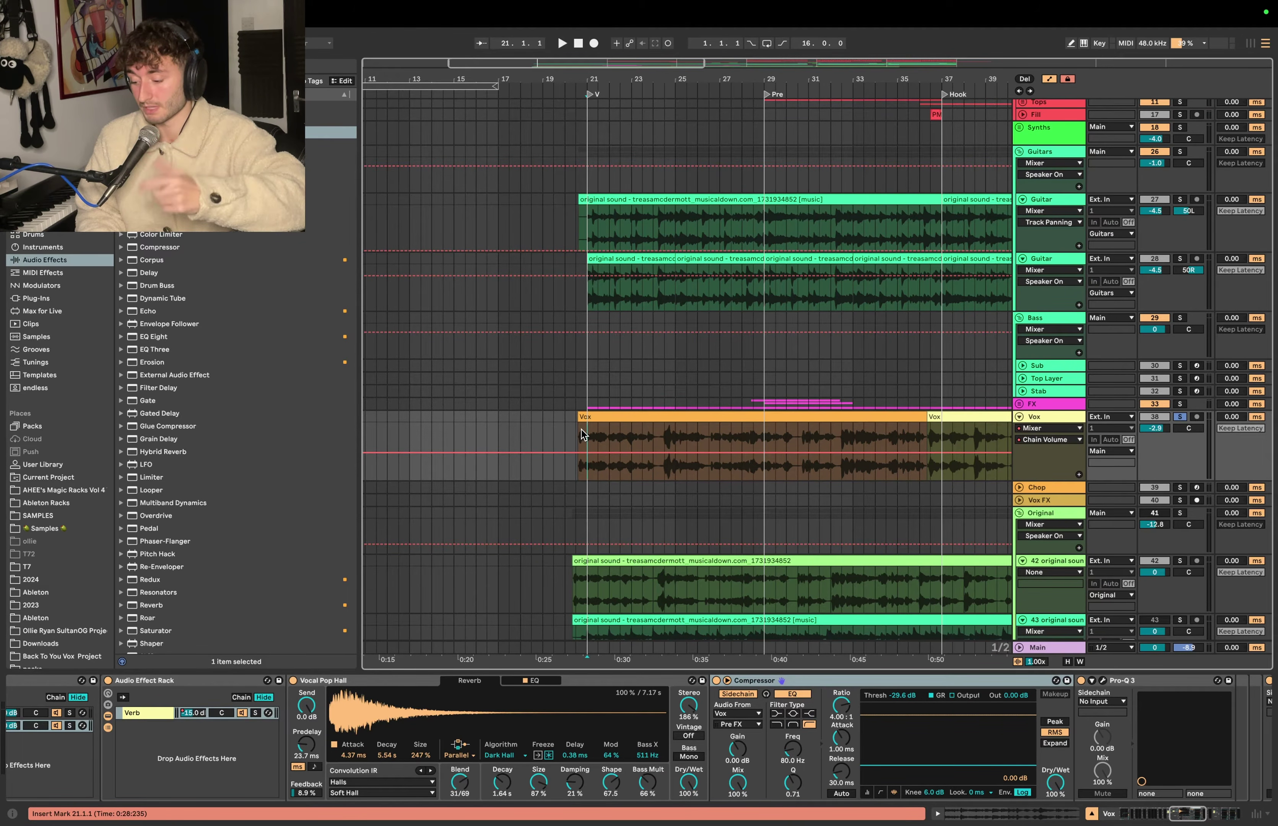
pyautogui.press('space')
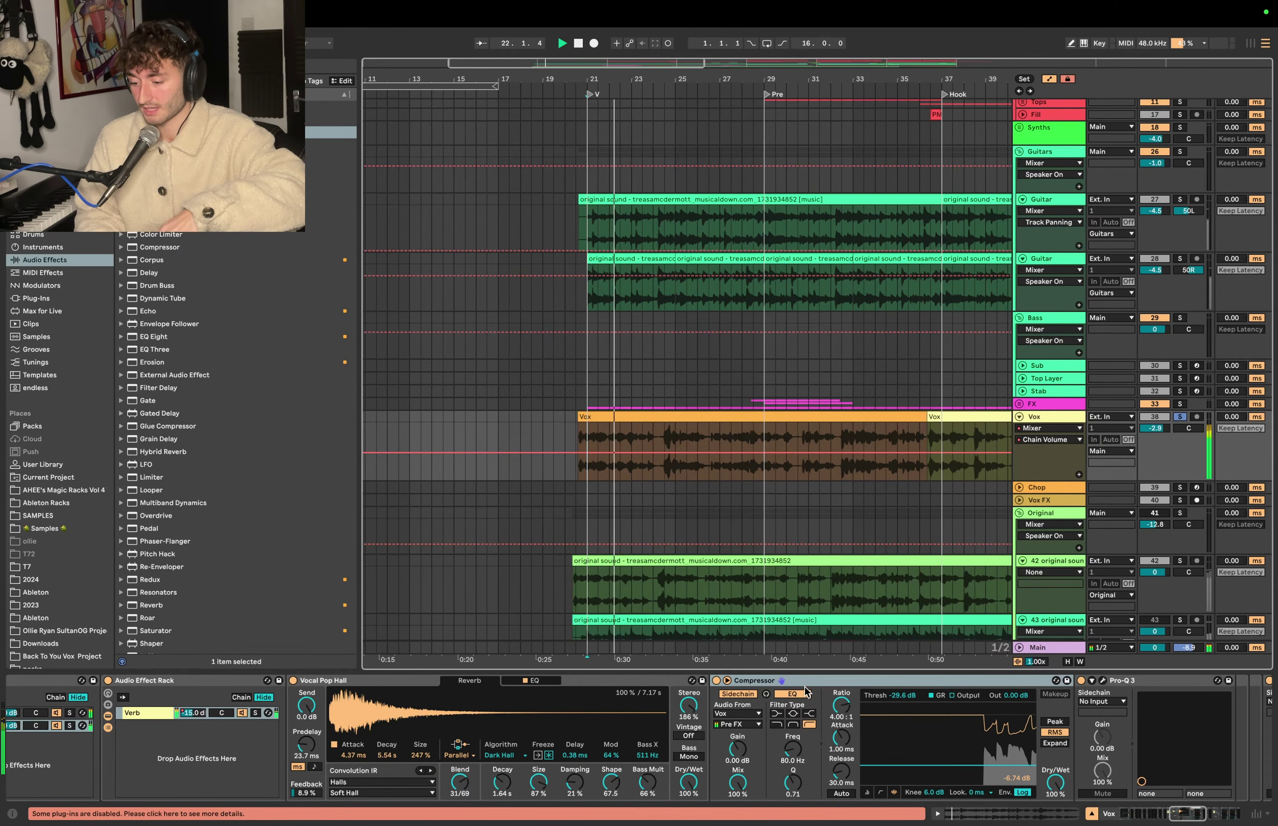
pyautogui.hscroll(3, 804, 688)
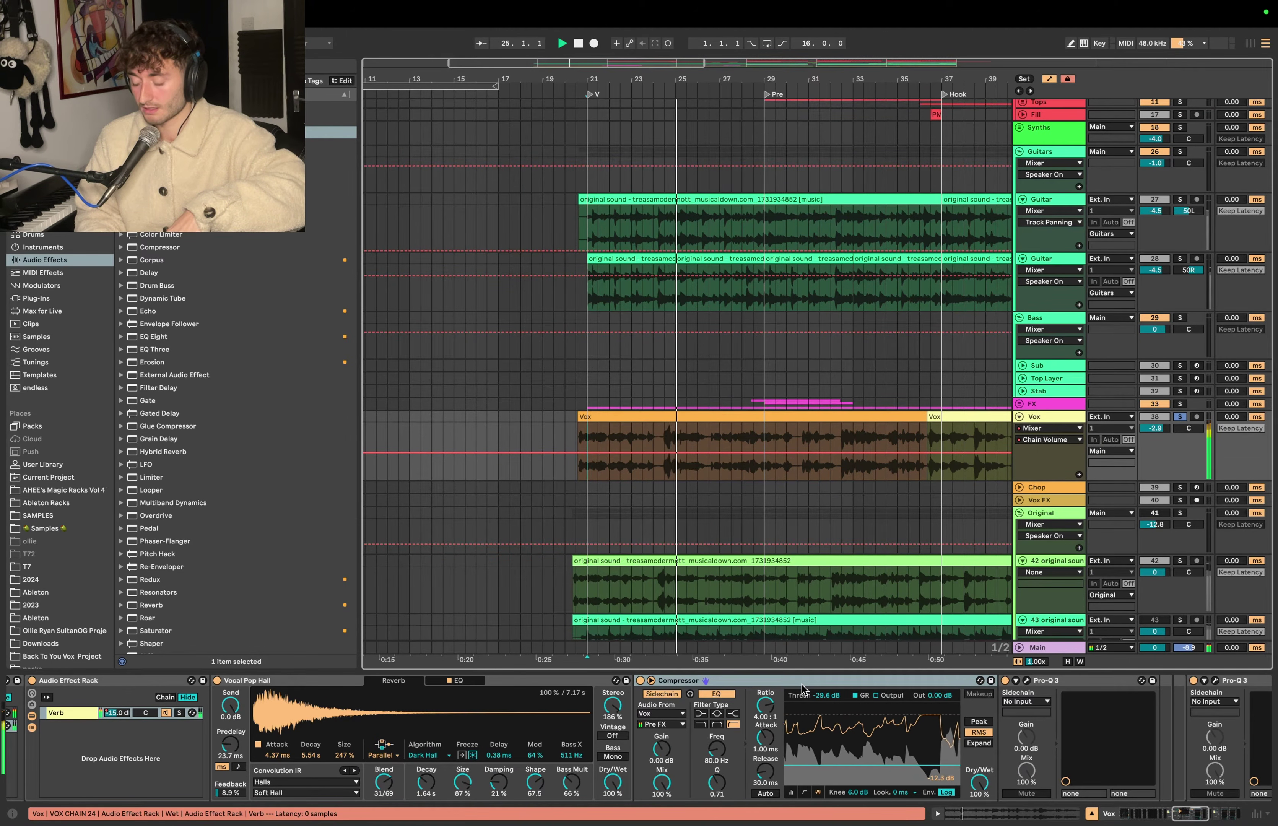
pyautogui.hscroll(4, 804, 688)
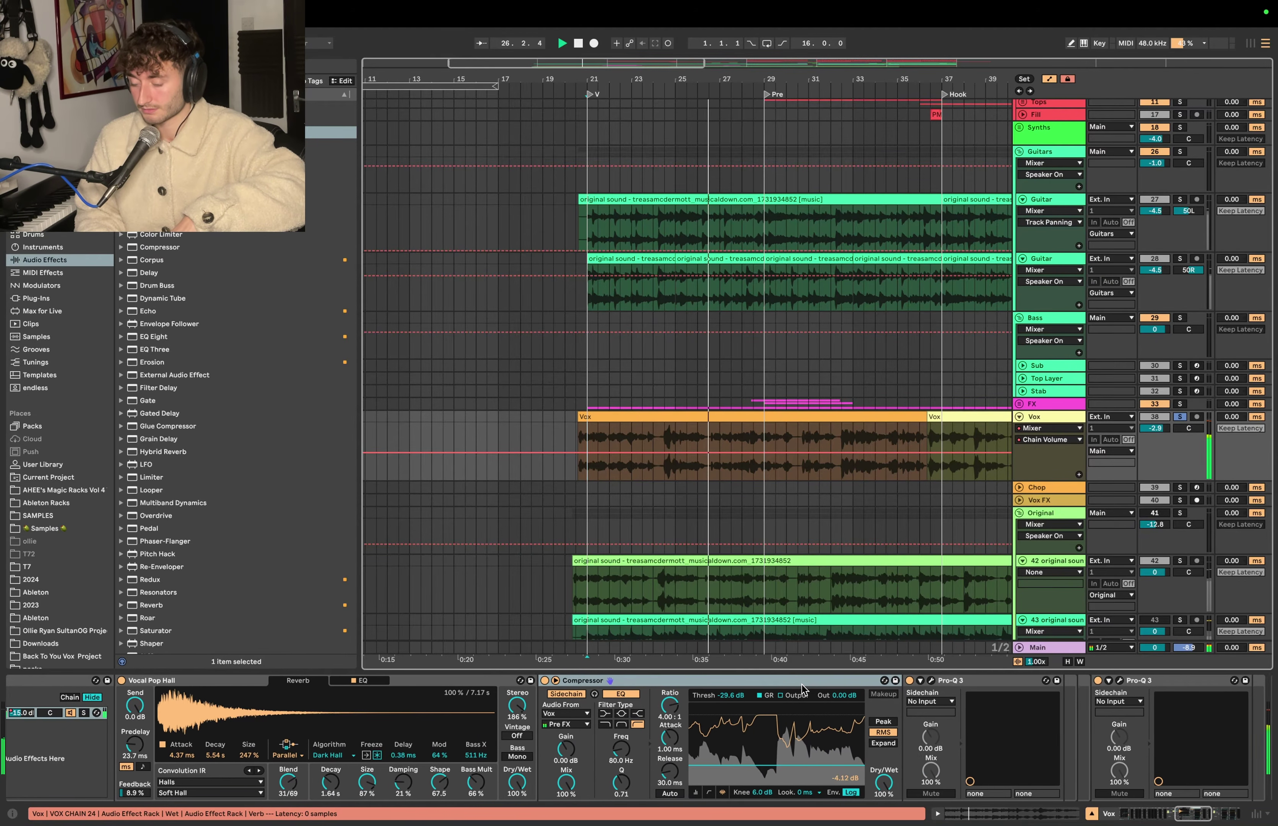
pyautogui.hscroll(-6, 803, 688)
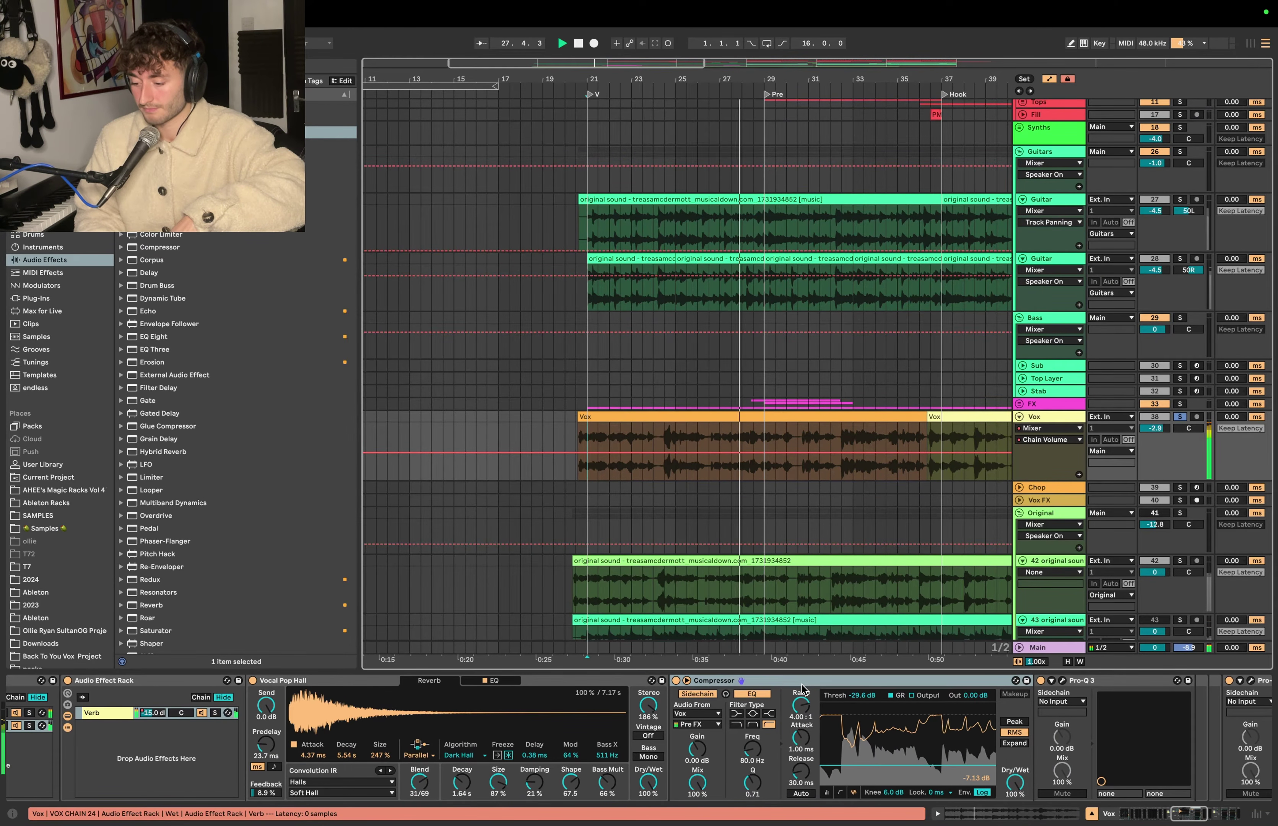
pyautogui.press('space')
pyautogui.hscroll(20, 804, 689)
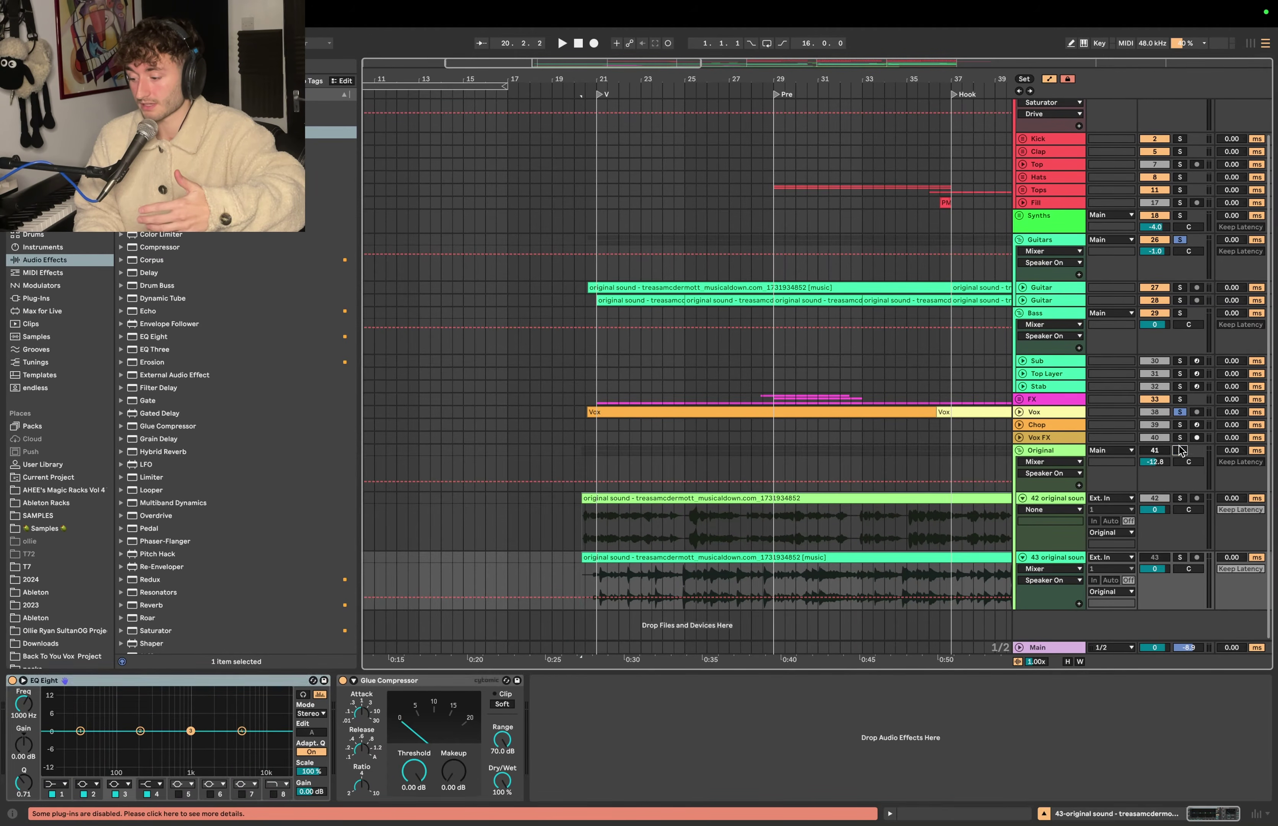
# Step: Solo the Original group, play it from 20.3.1 and set its track volume to -12.0 dB
pyautogui.click(582, 468)
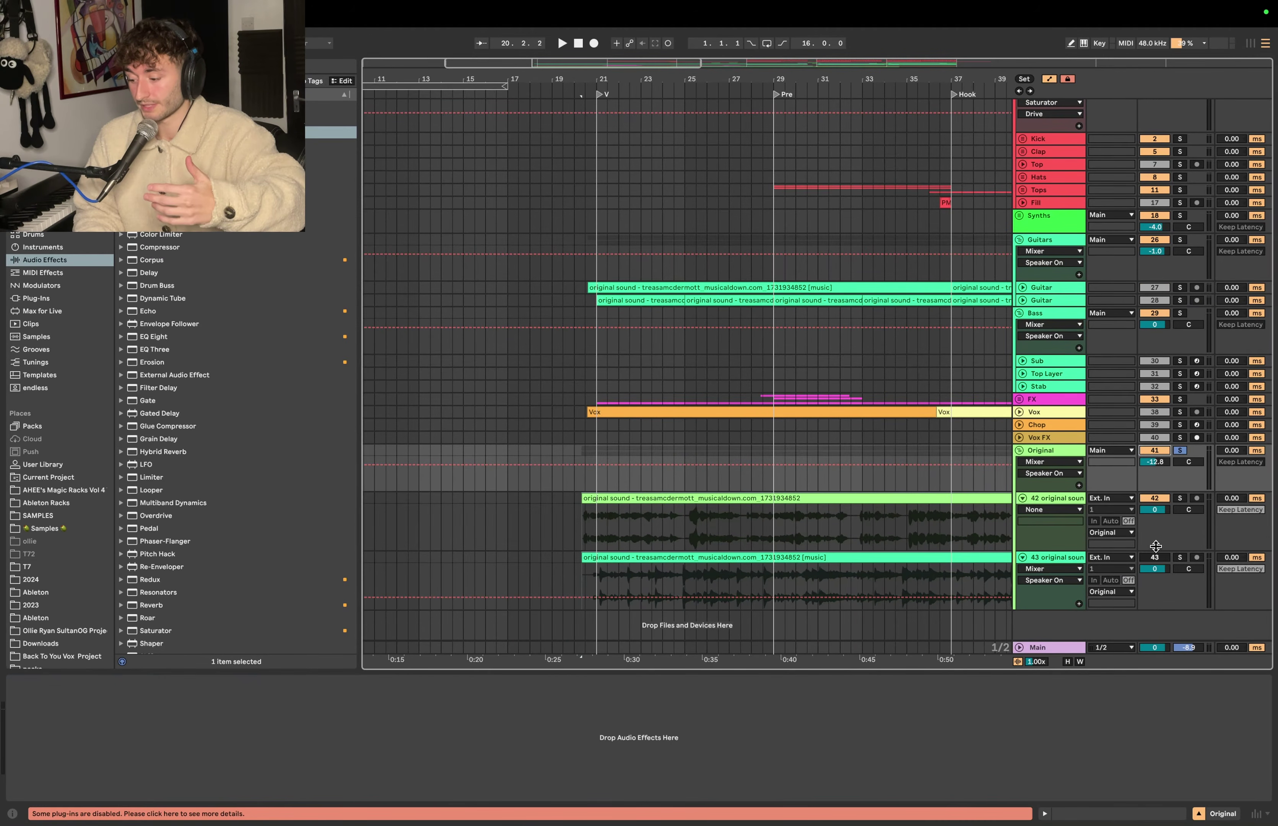
pyautogui.click(585, 467)
pyautogui.press('space')
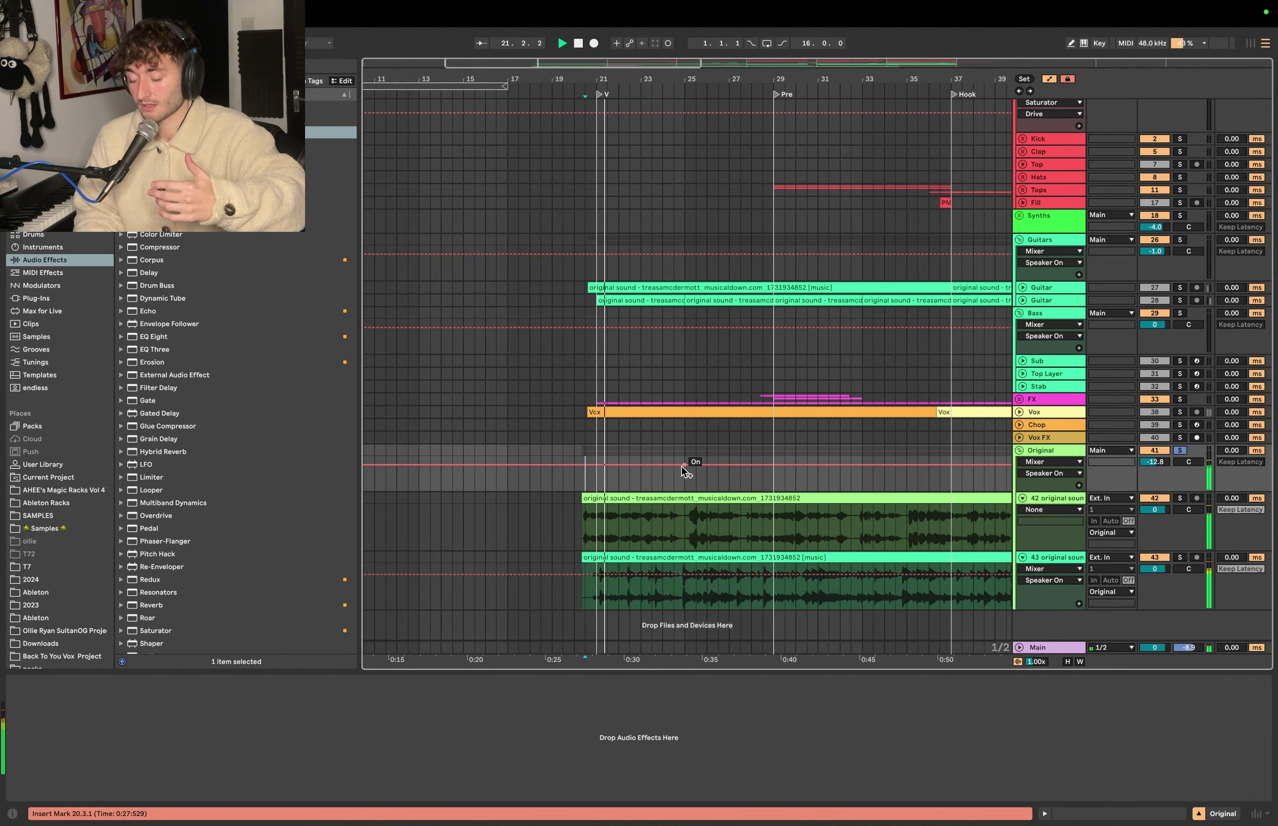
pyautogui.click(1155, 462)
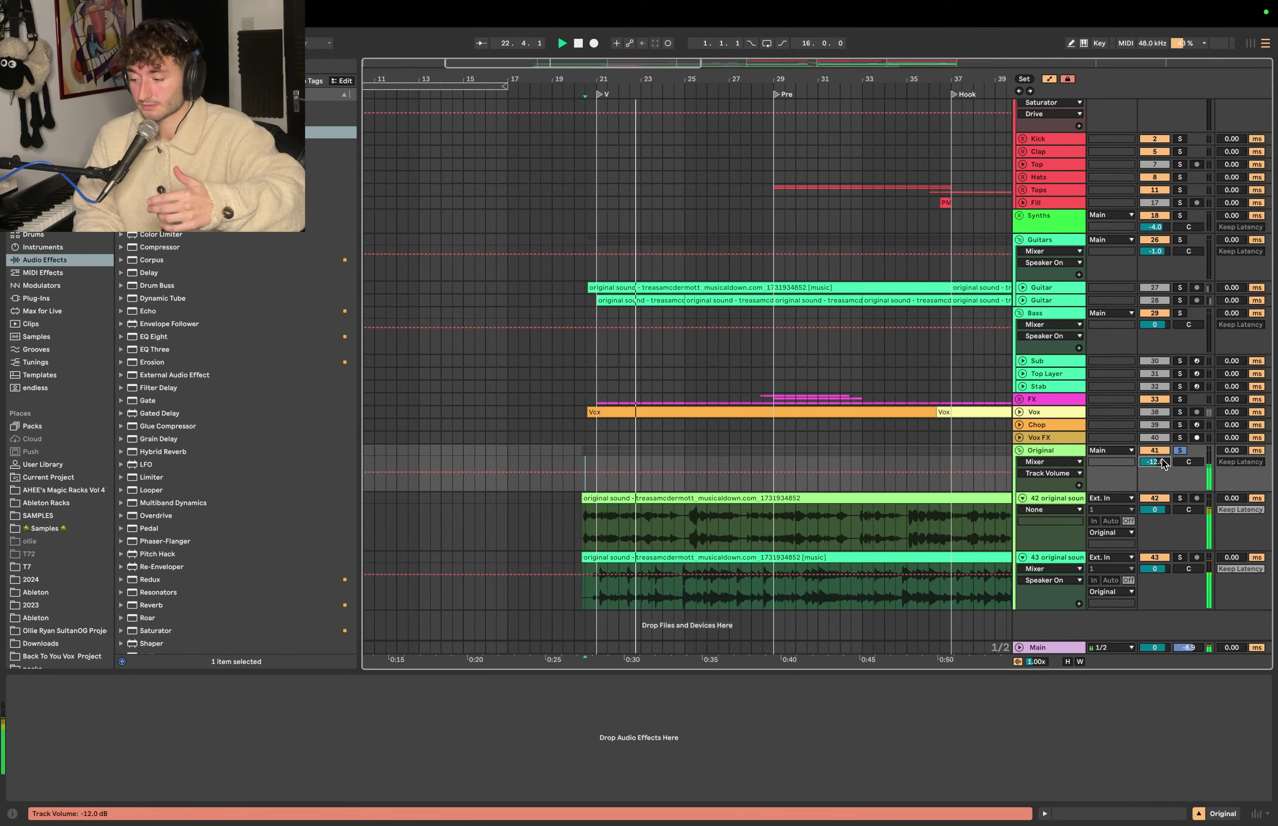
# Step: Solo the Vox track together with the Guitars group and play them from 20.3.1
pyautogui.click(1179, 412)
pyautogui.click(586, 266)
pyautogui.press('space')
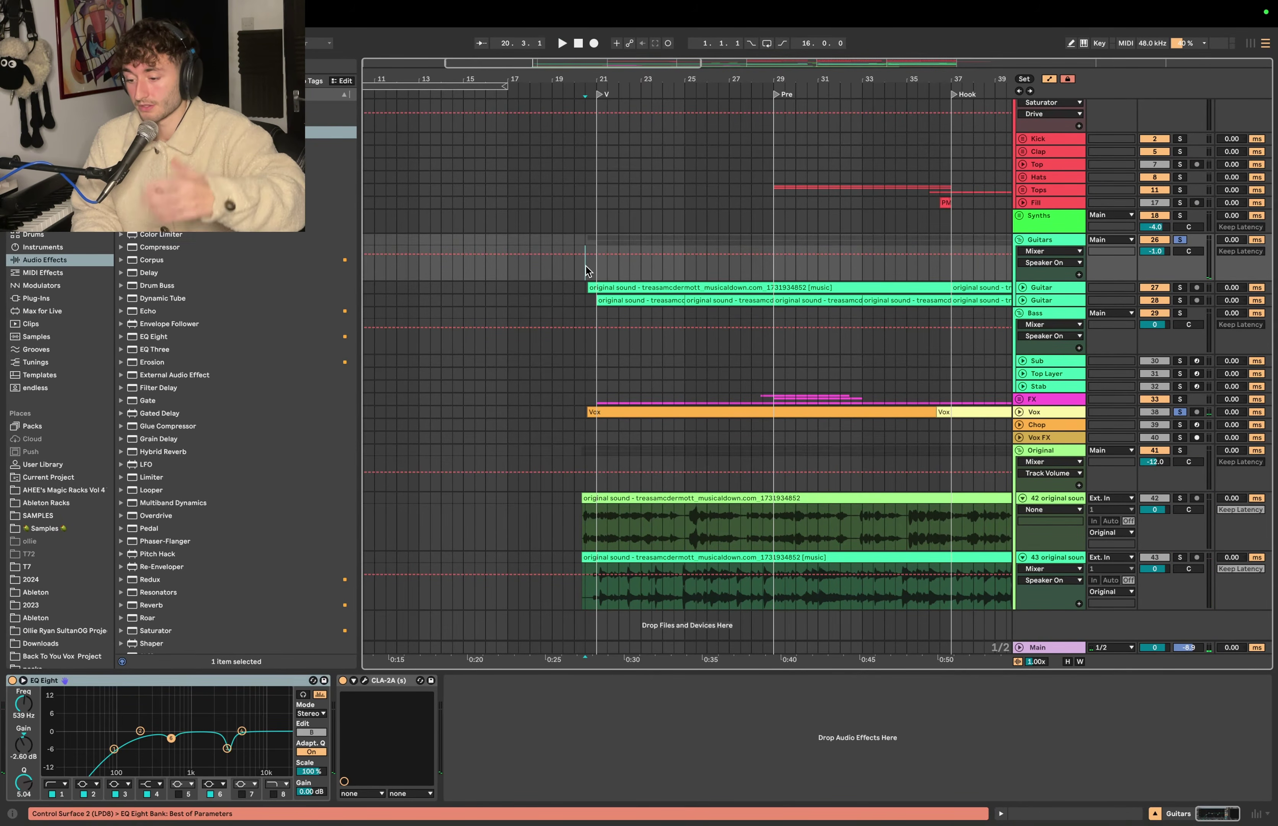
pyautogui.press('space')
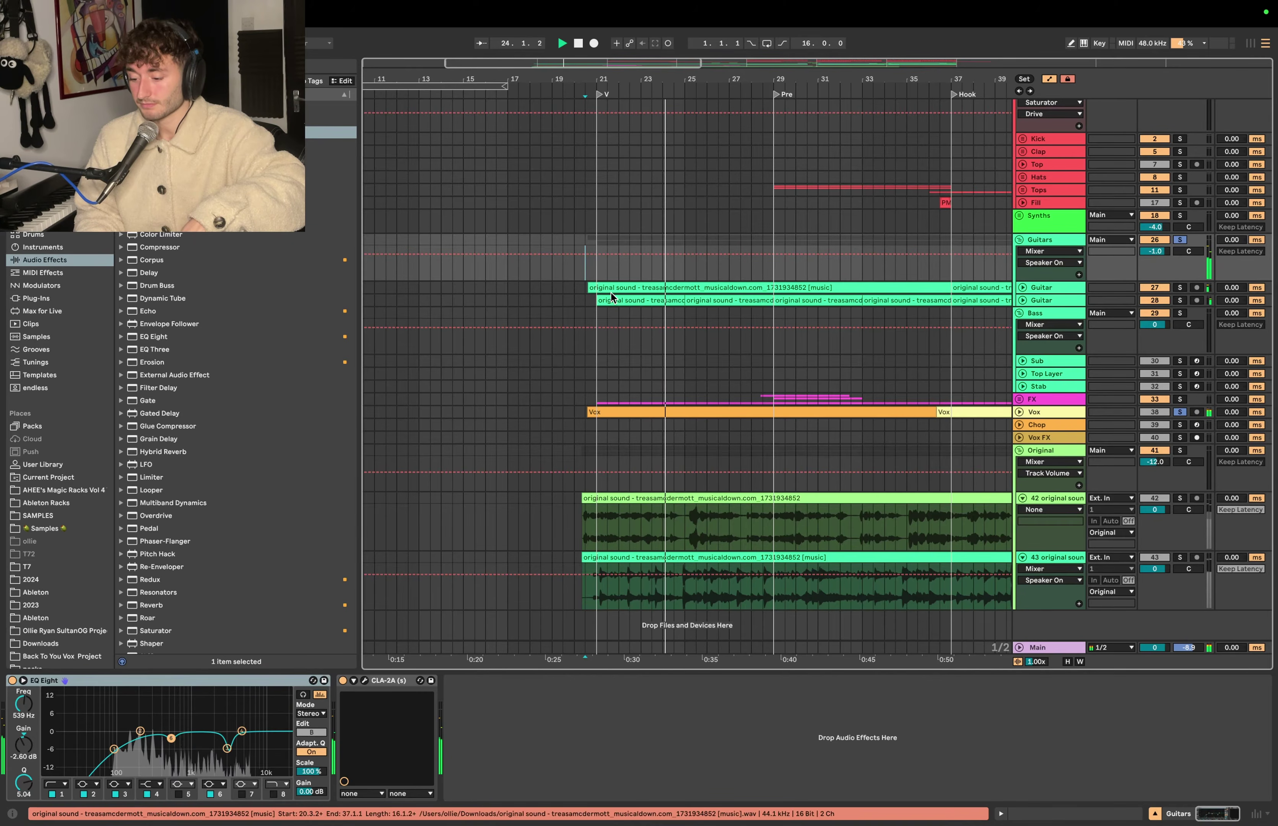
# Step: Show the Chop clip's sliced drum rack, and select the Vox clip it is derived from
pyautogui.scroll(-3, 611, 293)
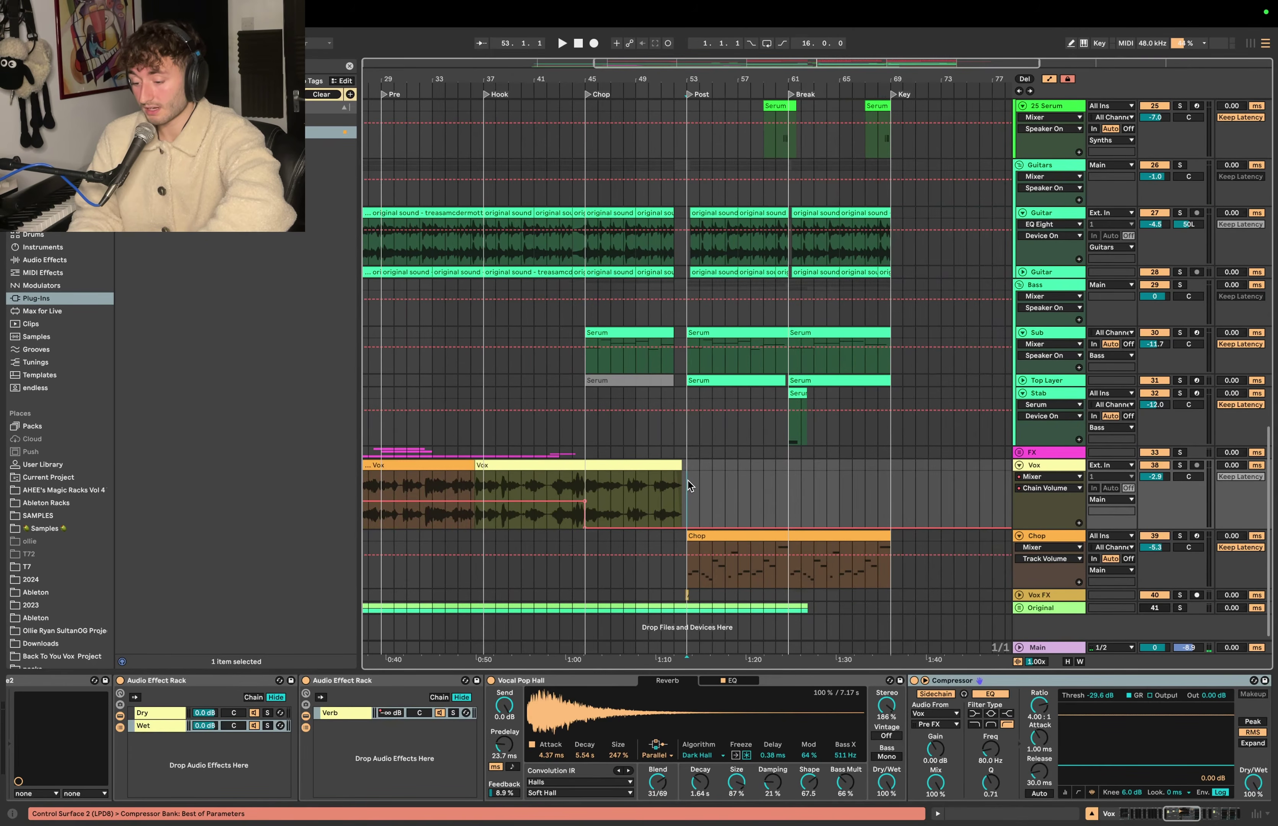
pyautogui.click(719, 531)
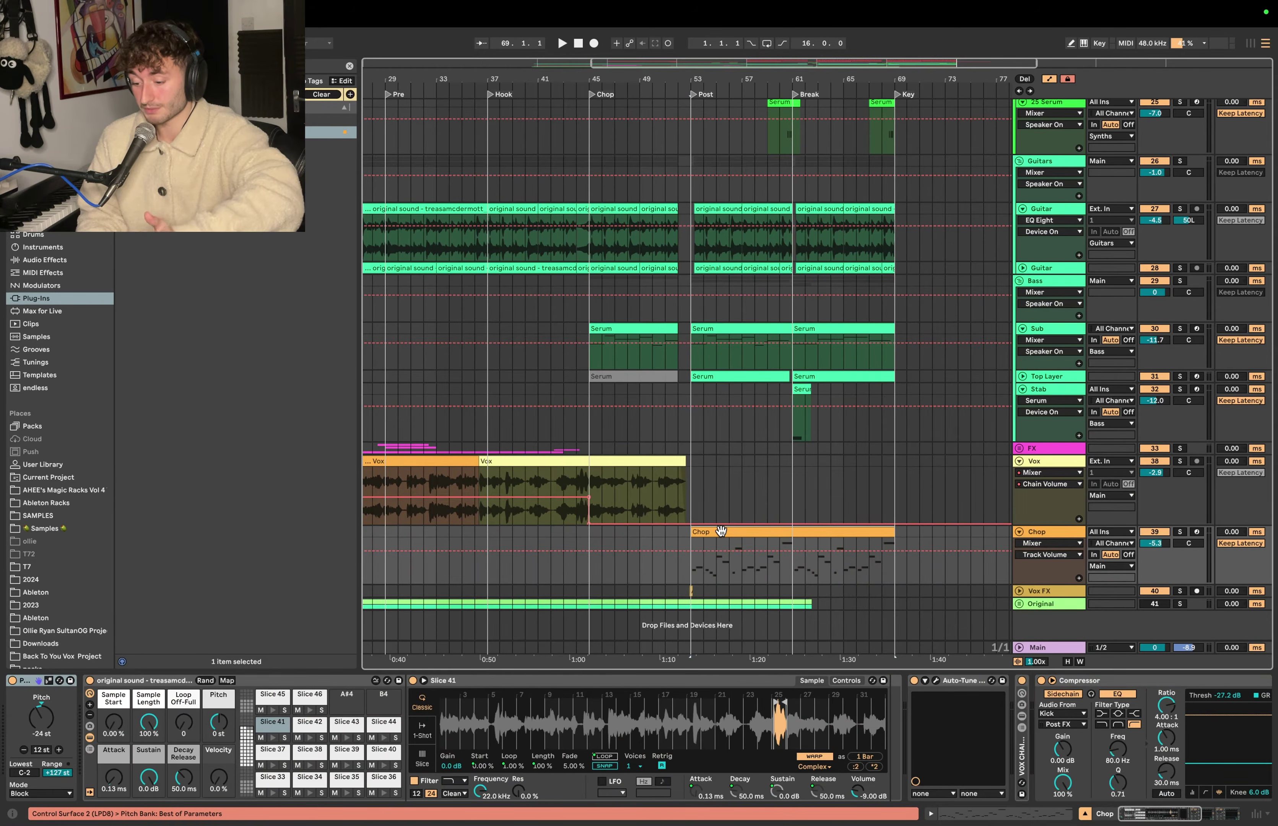
pyautogui.click(637, 461)
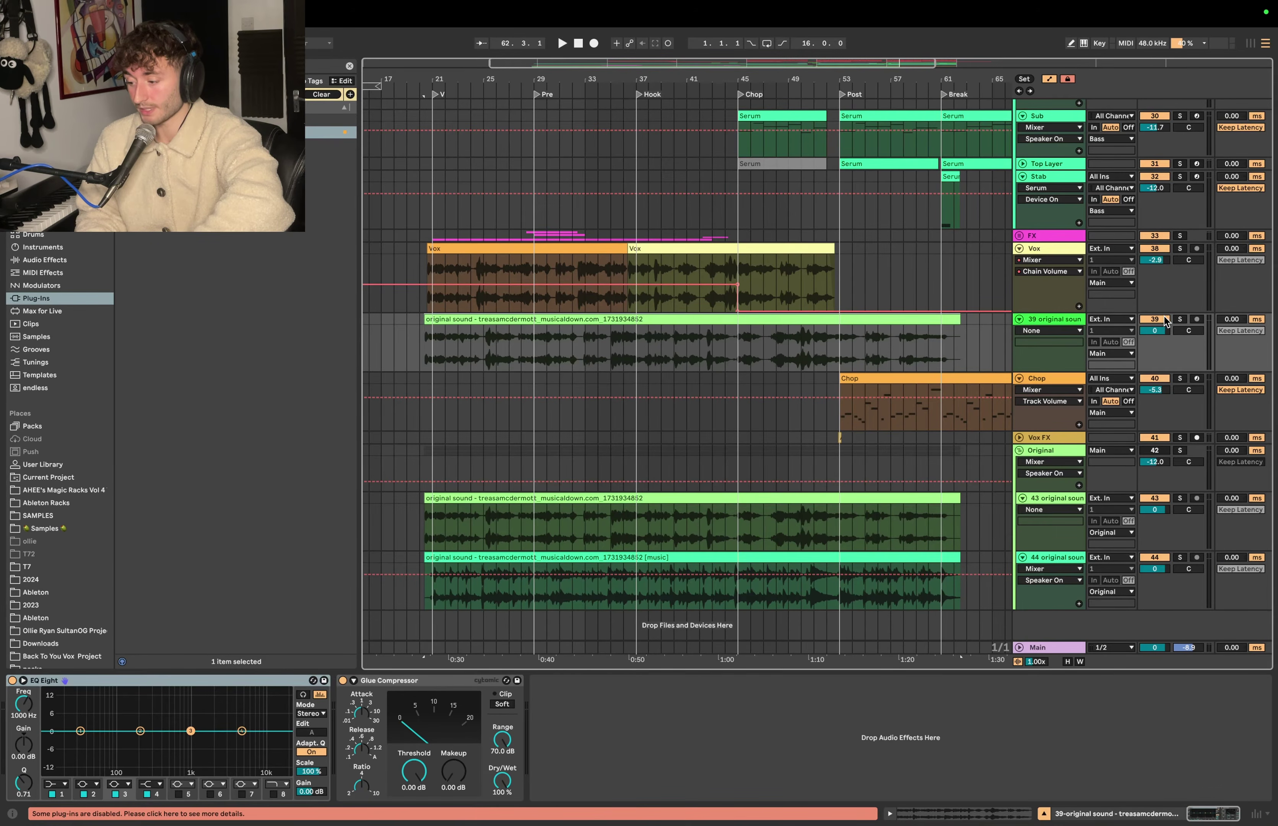
# Step: Solo and play the copied original vocal below Vox, and enable Warp on its clip, reverting to the previous set of warp markers
pyautogui.click(1180, 319)
pyautogui.click(521, 319)
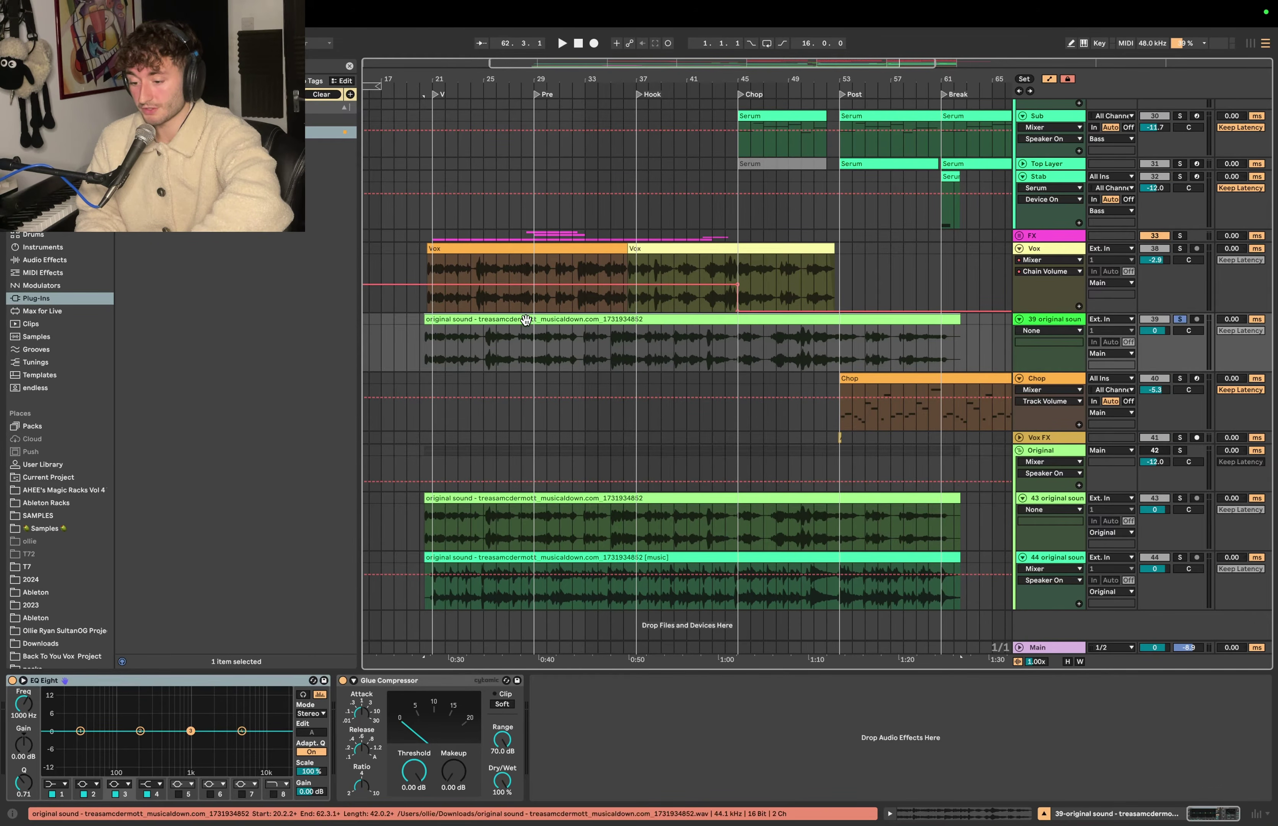
pyautogui.press('space')
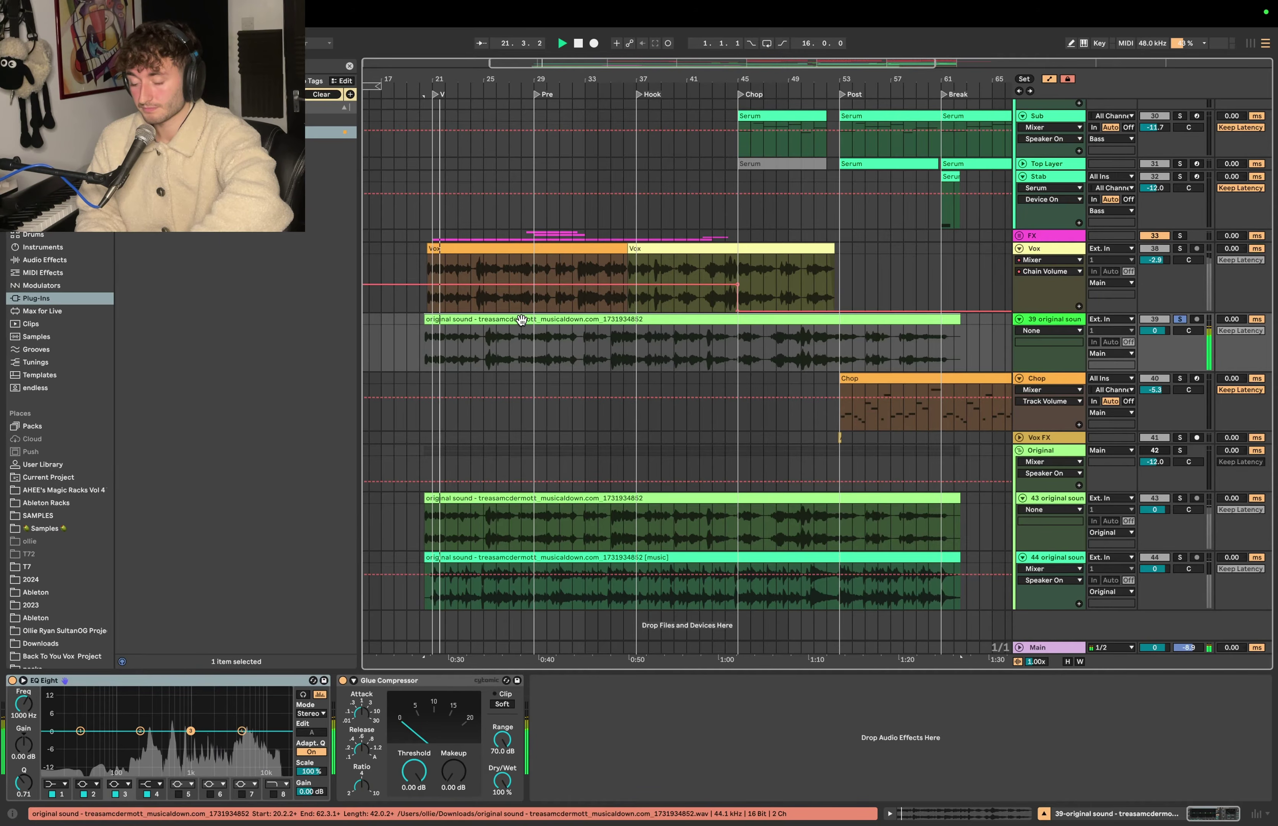
pyautogui.doubleClick(519, 319)
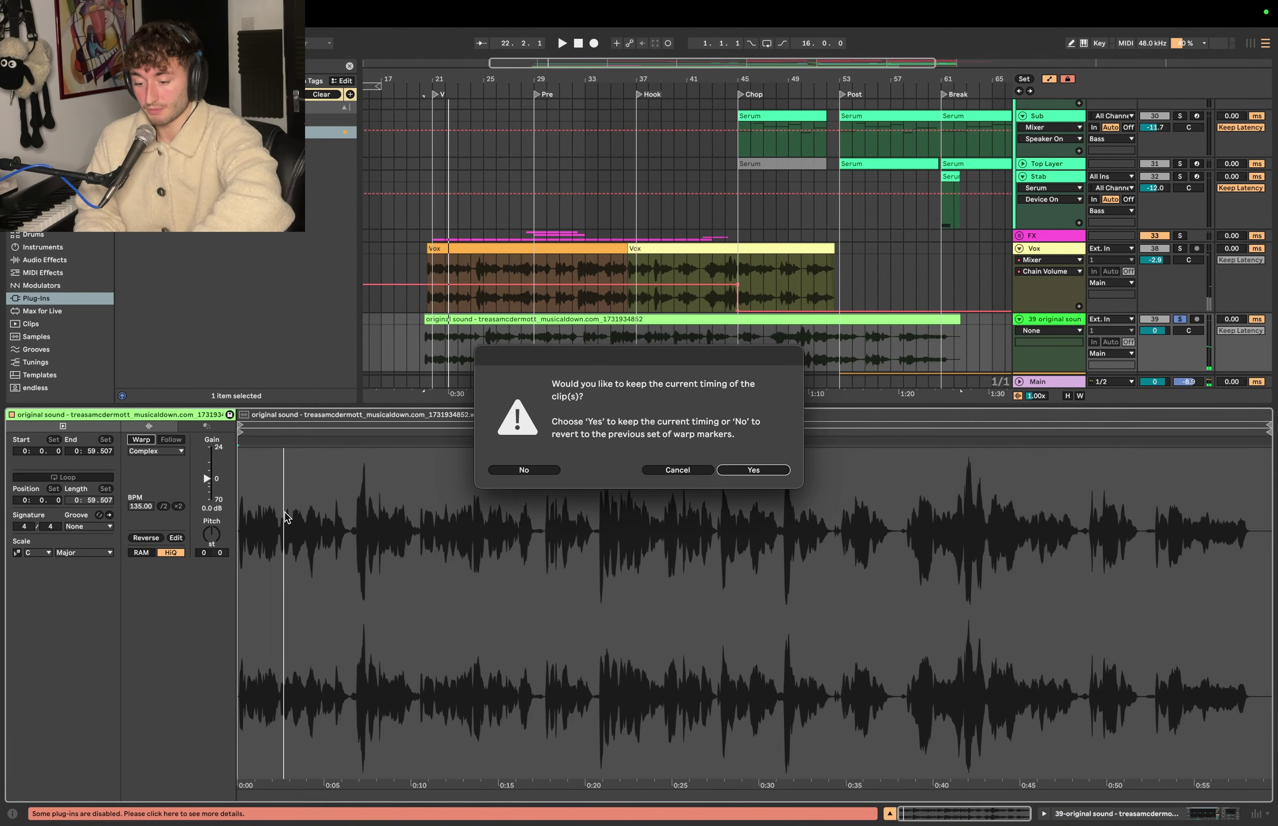
pyautogui.click(524, 470)
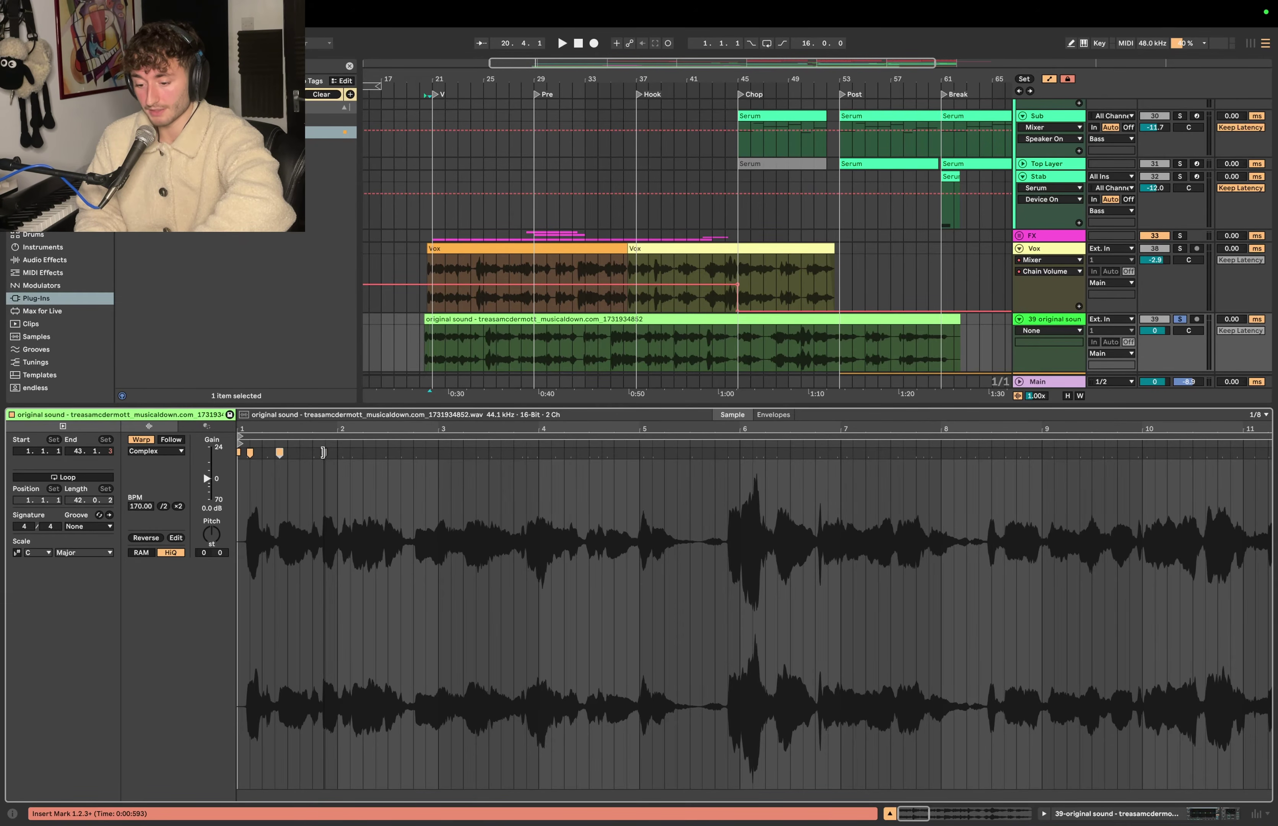
# Step: Add warp markers at the start of each vocal phrase in the copied clip through 6.4.1, playing it to find the positions
pyautogui.doubleClick(324, 453)
pyautogui.doubleClick(353, 452)
pyautogui.doubleClick(416, 452)
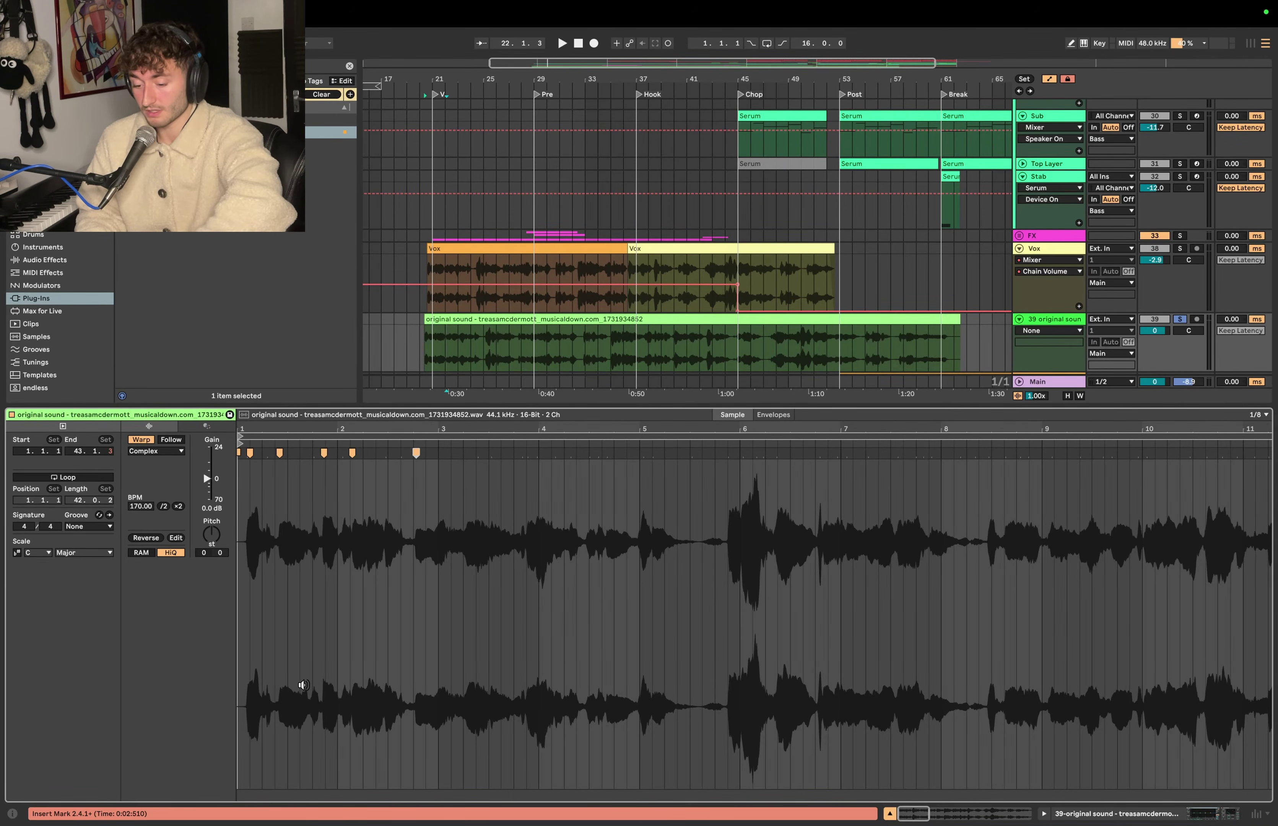
pyautogui.press('space')
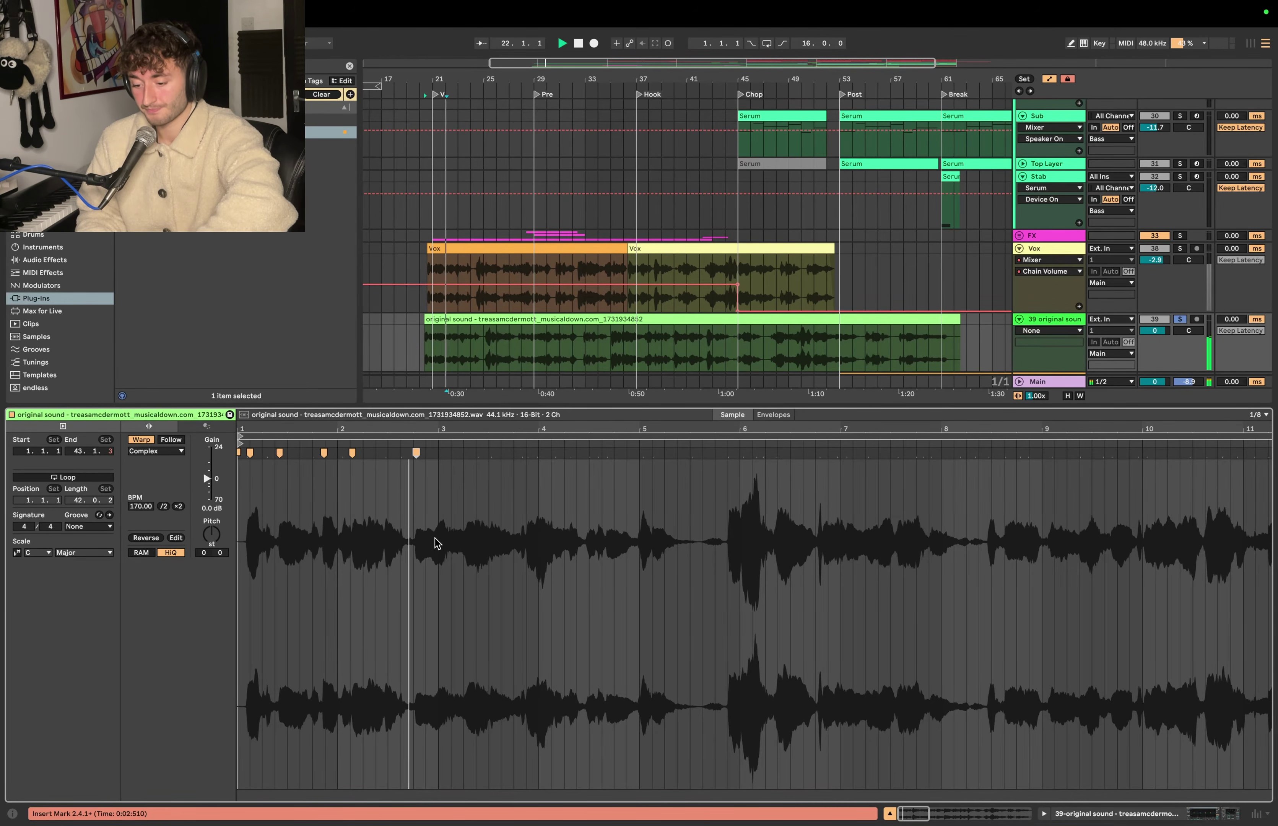
pyautogui.doubleClick(467, 452)
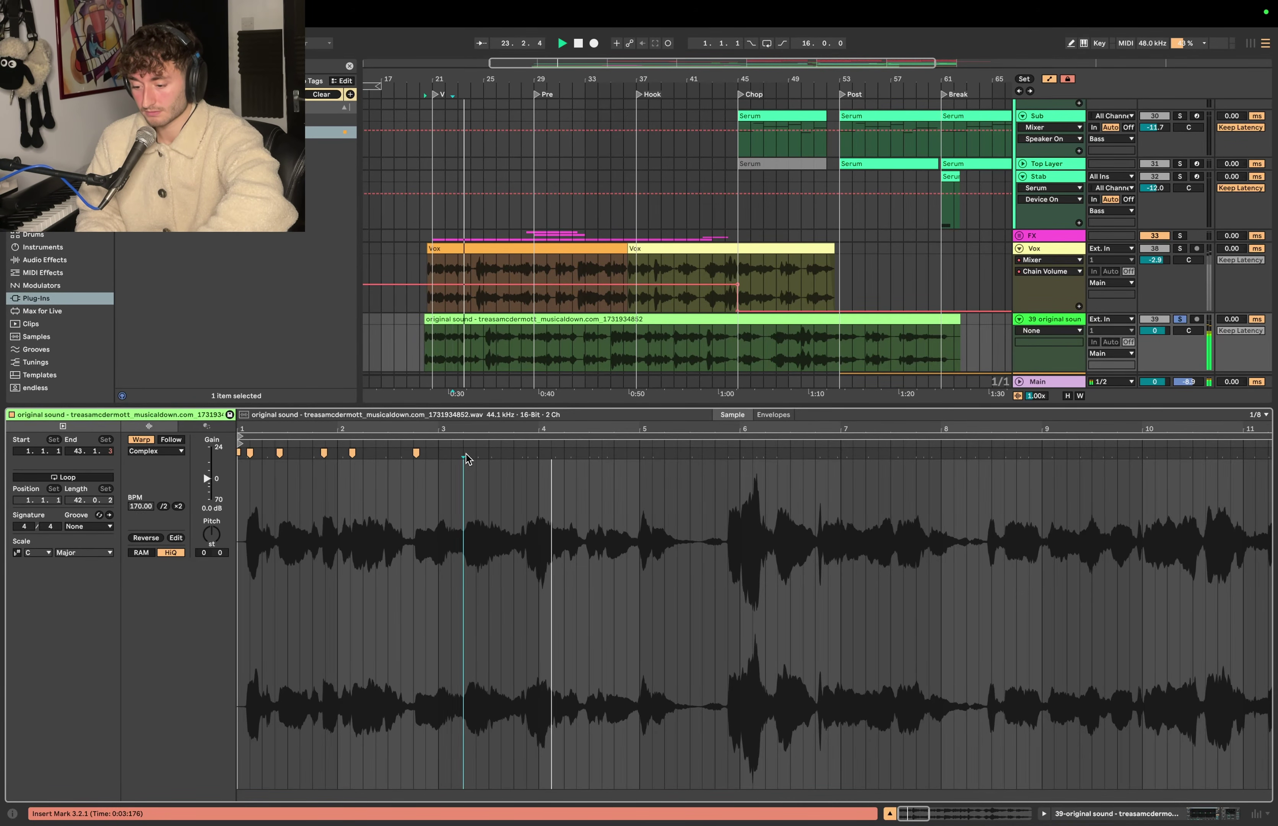
pyautogui.doubleClick(528, 453)
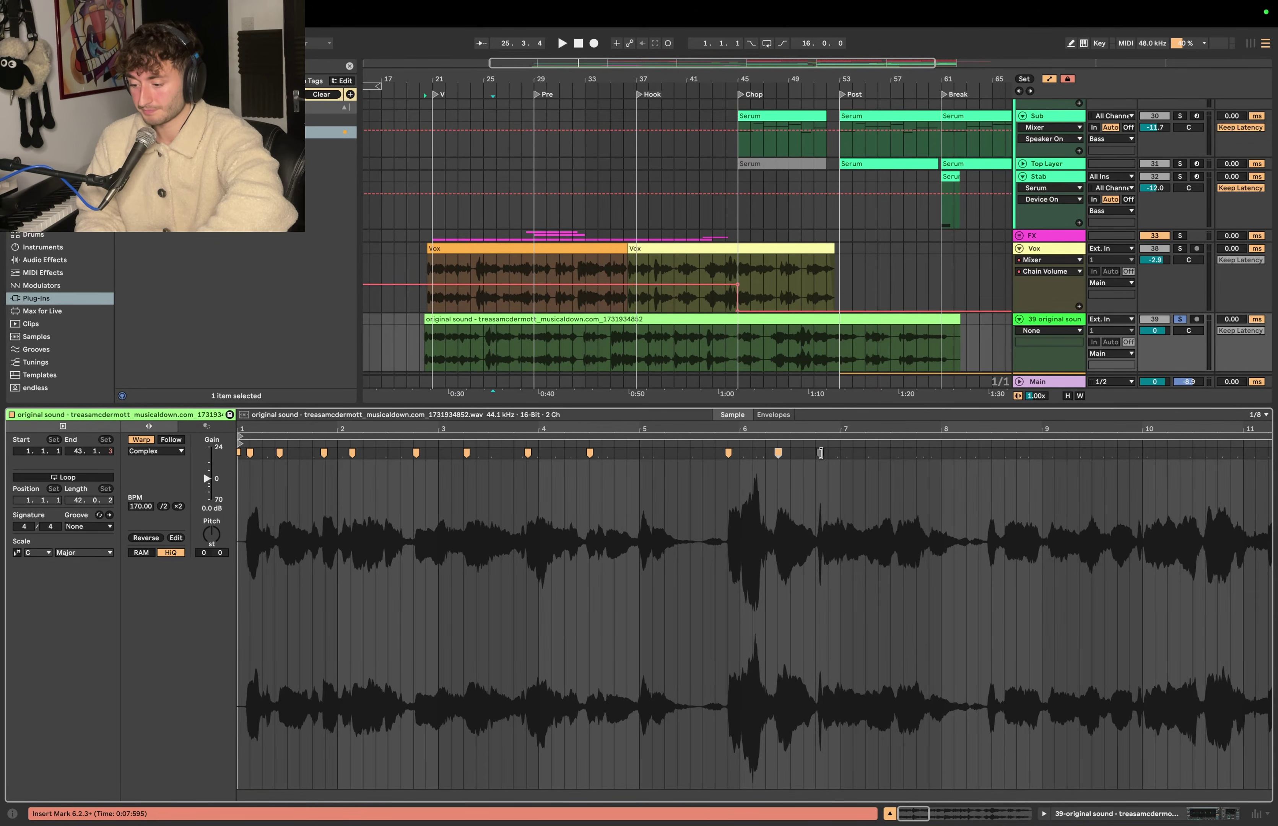
pyautogui.doubleClick(819, 452)
# Step: Slice the copied vocal clip to a new MIDI track with one slice per Warp Marker and the Default slicing preset
pyautogui.click(660, 370)
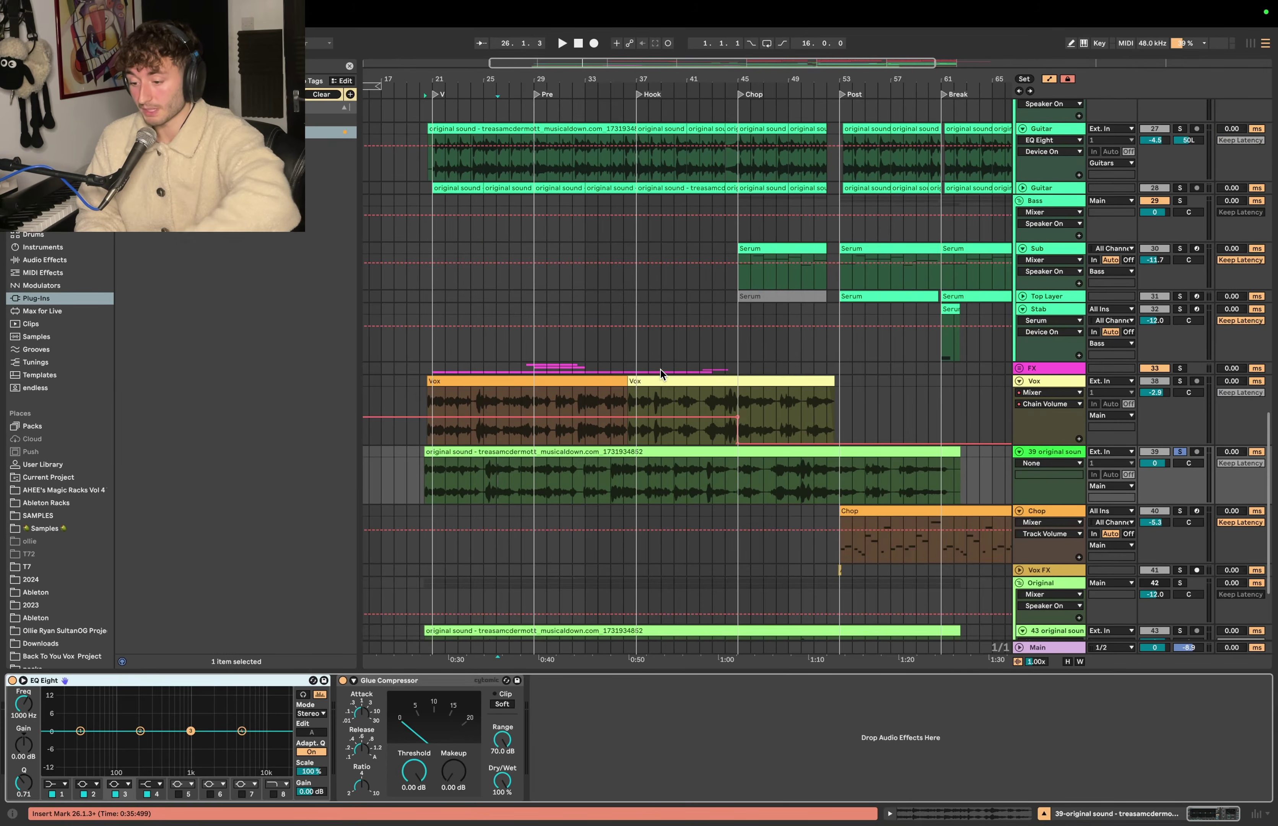
pyautogui.click(646, 475)
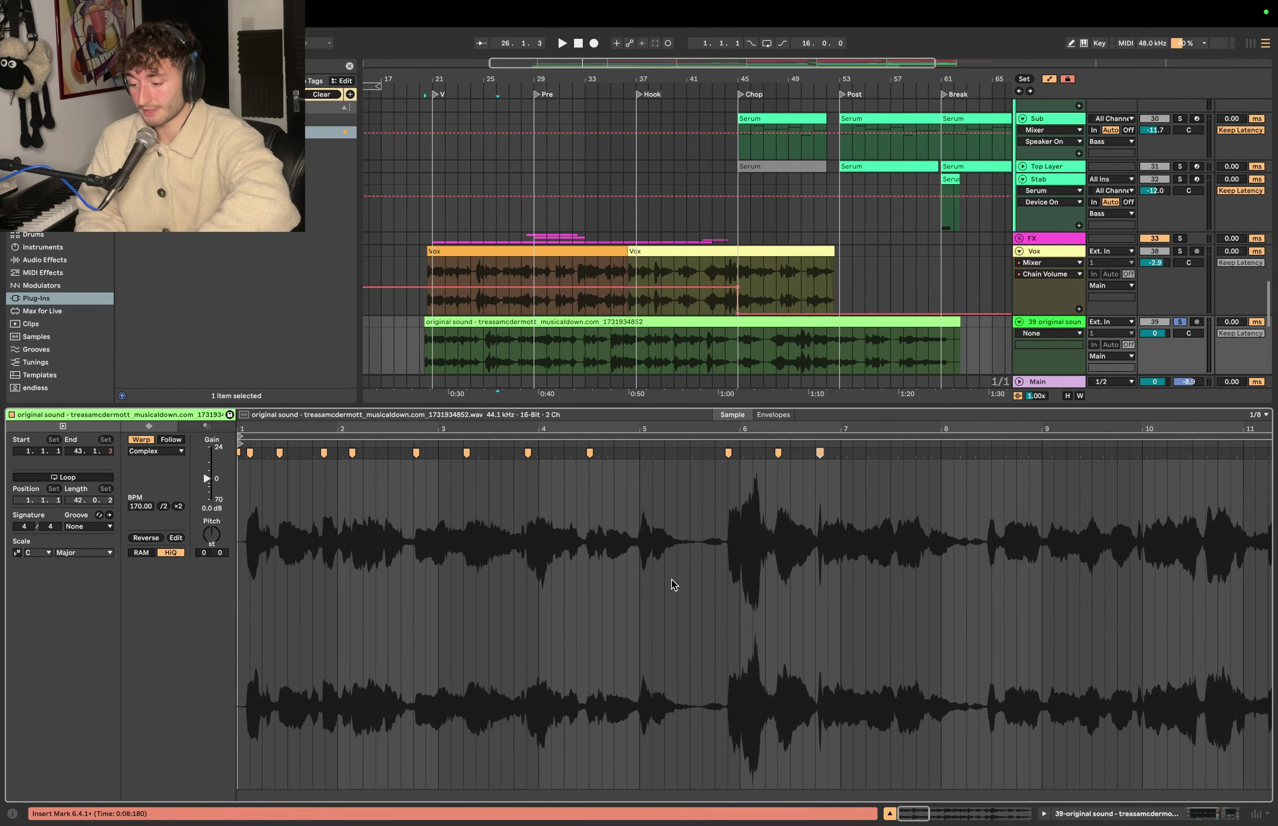
pyautogui.hotkey('shift', 'Tab')
pyautogui.rightClick(567, 454)
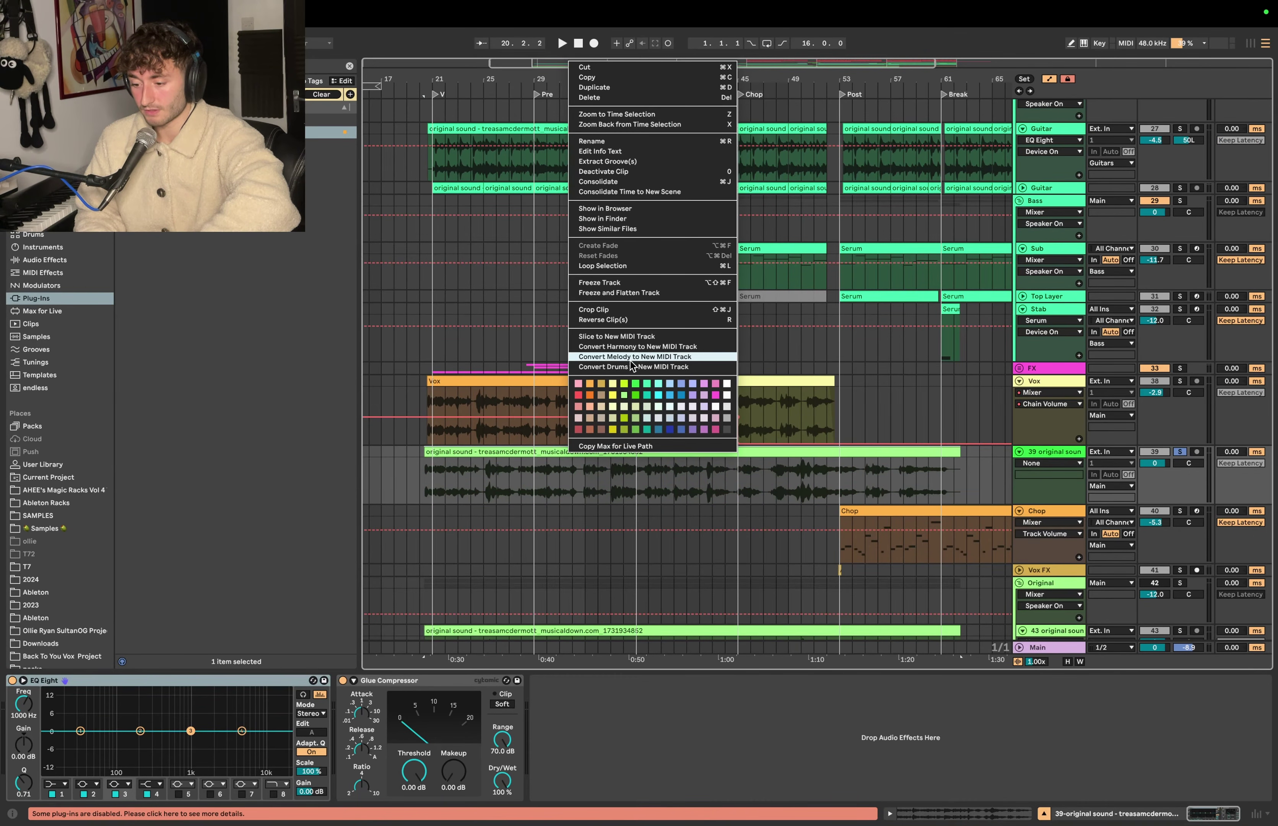
pyautogui.click(612, 336)
pyautogui.click(687, 384)
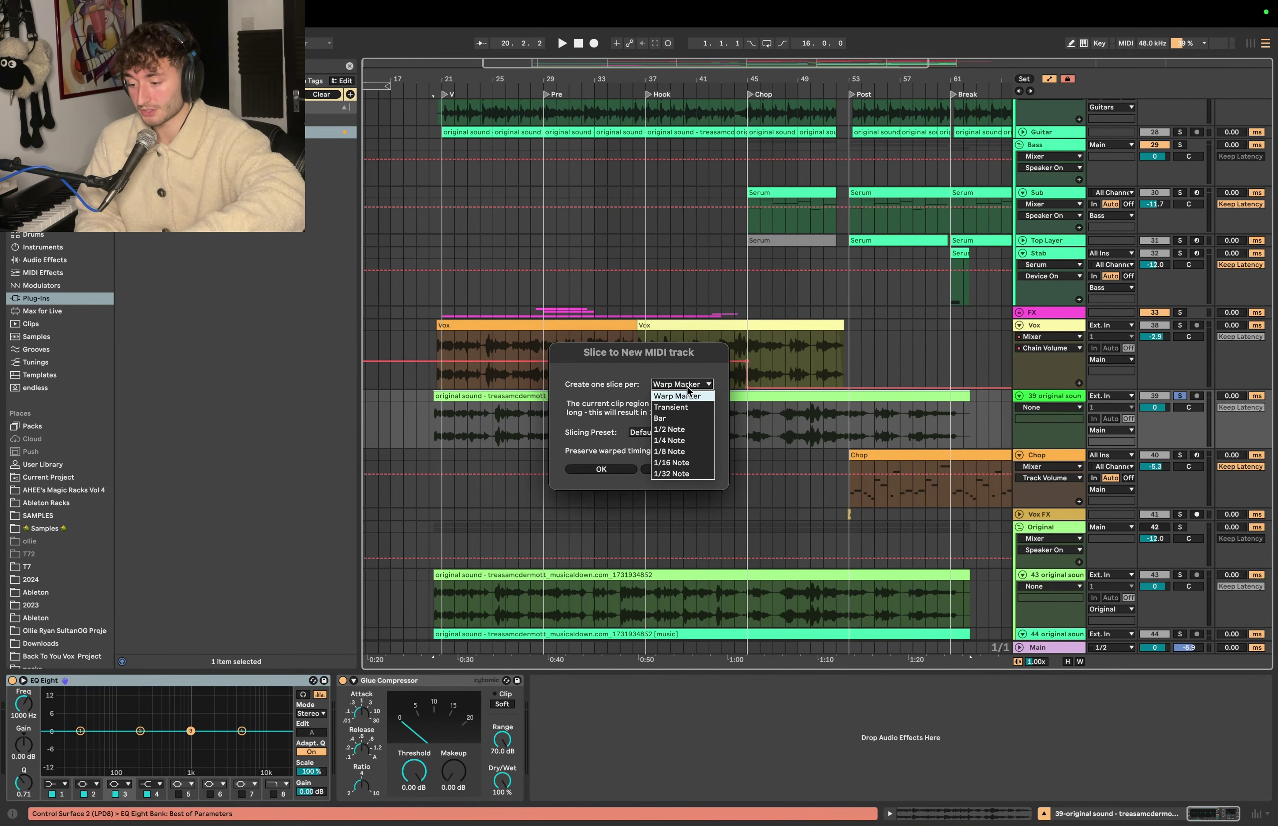
pyautogui.click(679, 396)
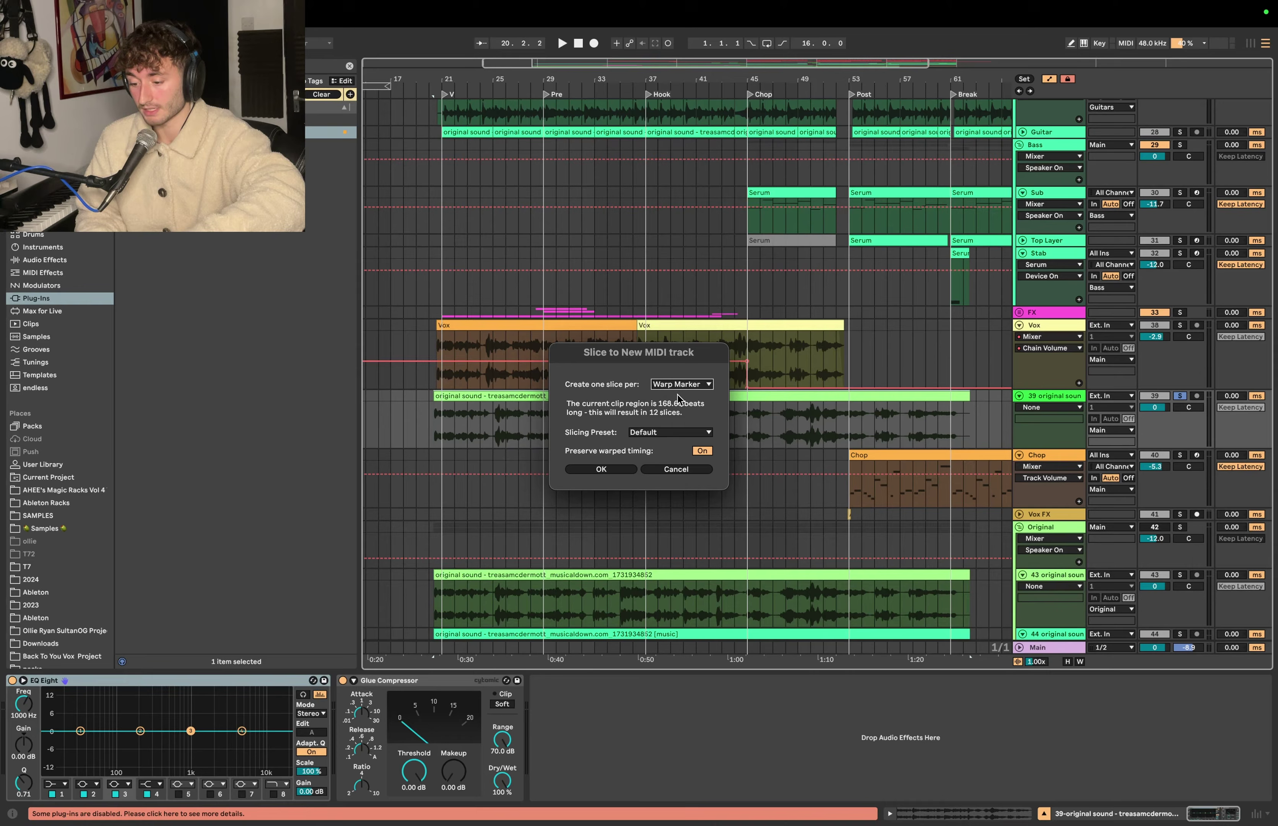
pyautogui.click(600, 469)
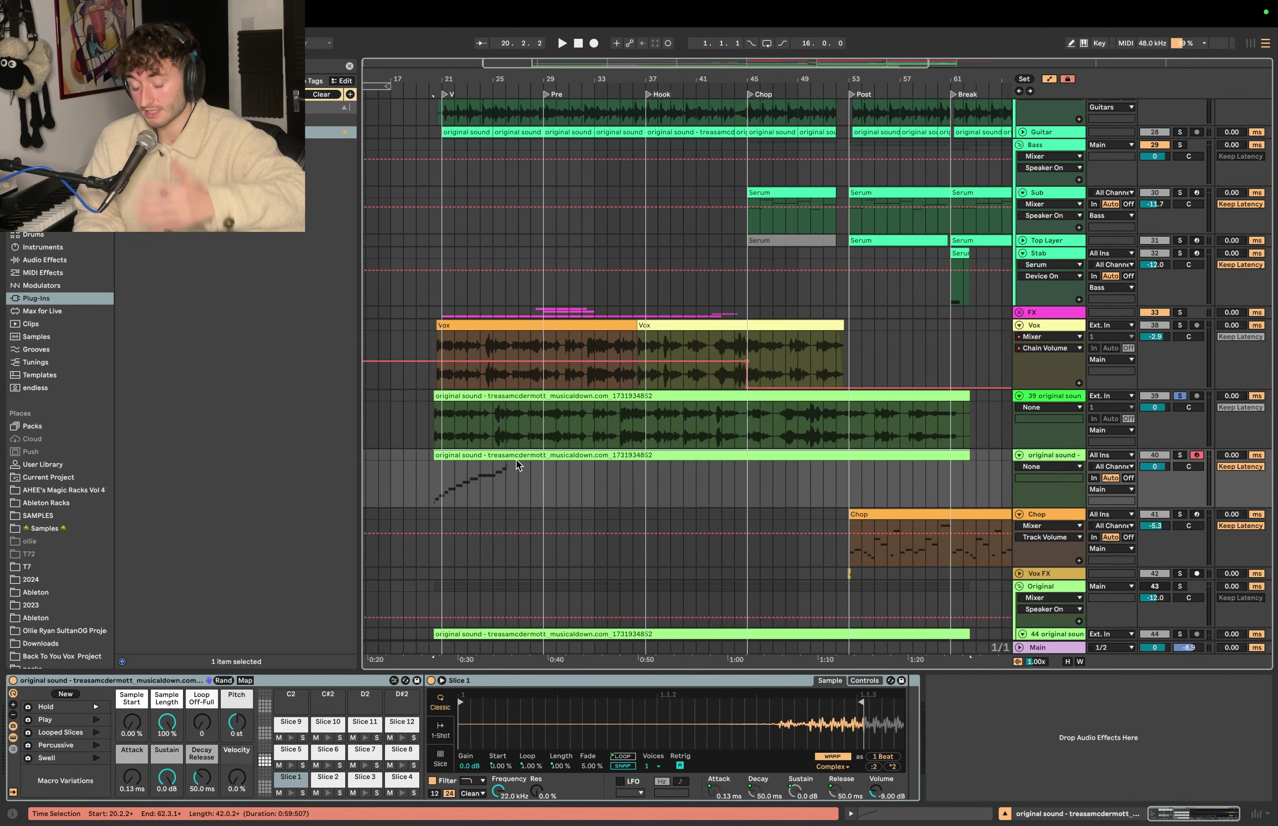
# Step: Solo the new sliced MIDI track and audition its slices by playing notes on the computer MIDI keyboard
pyautogui.click(1180, 456)
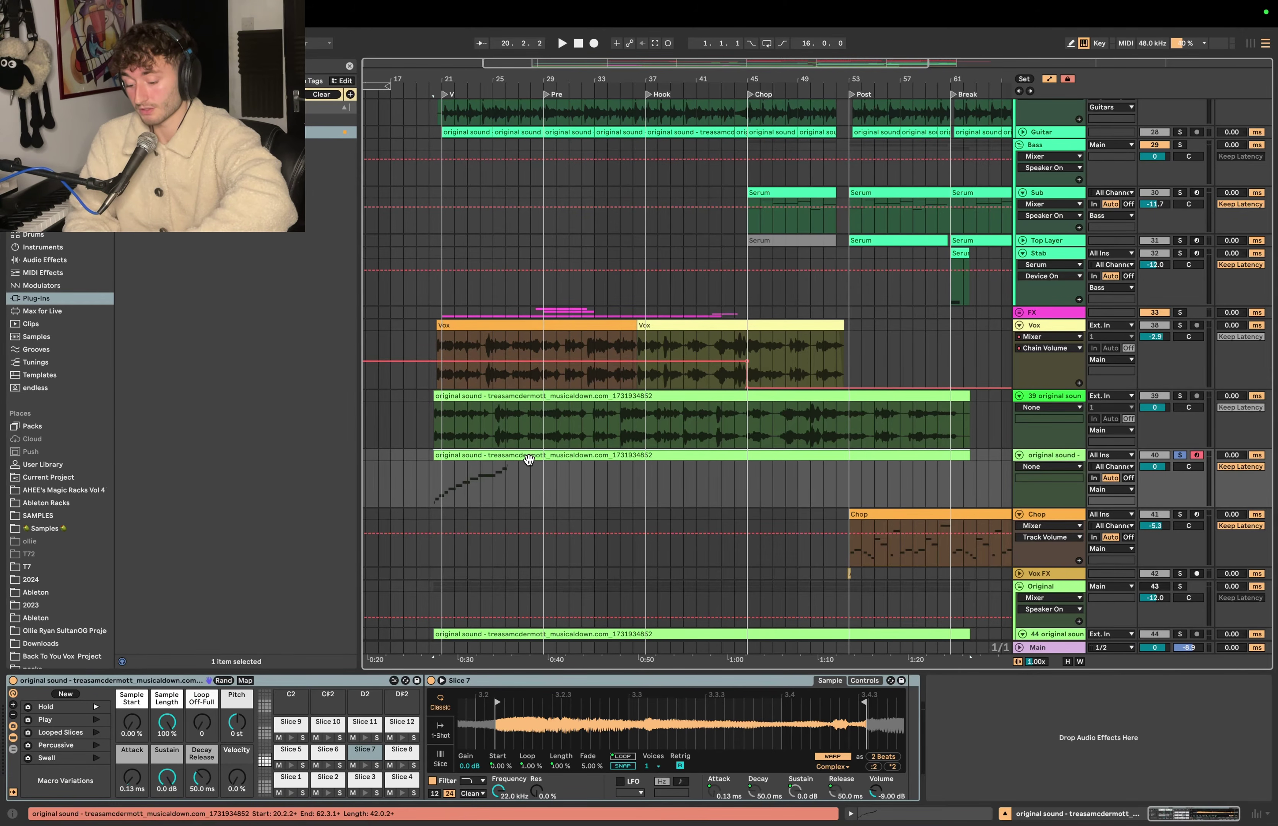
pyautogui.press('a')
pyautogui.press('f')
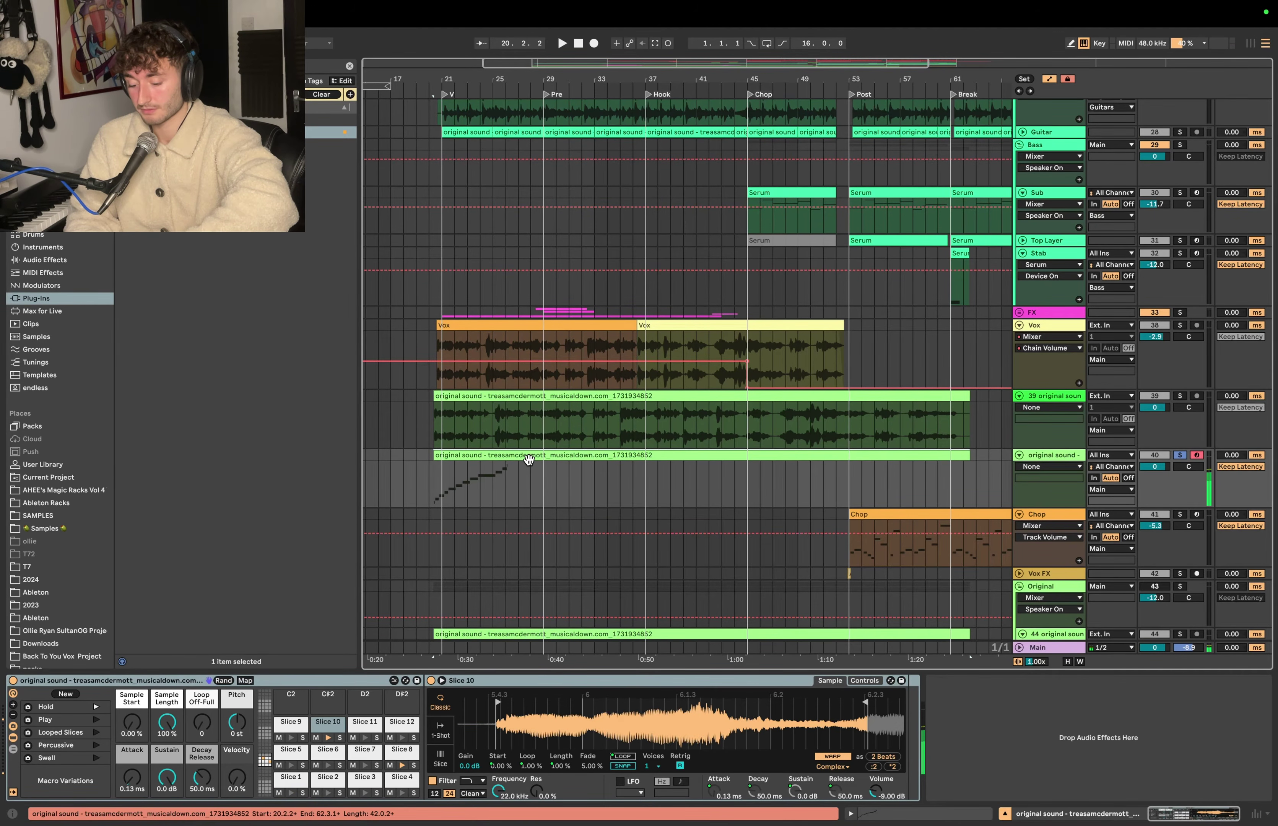
pyautogui.press('o')
pyautogui.press('d')
pyautogui.press('a')
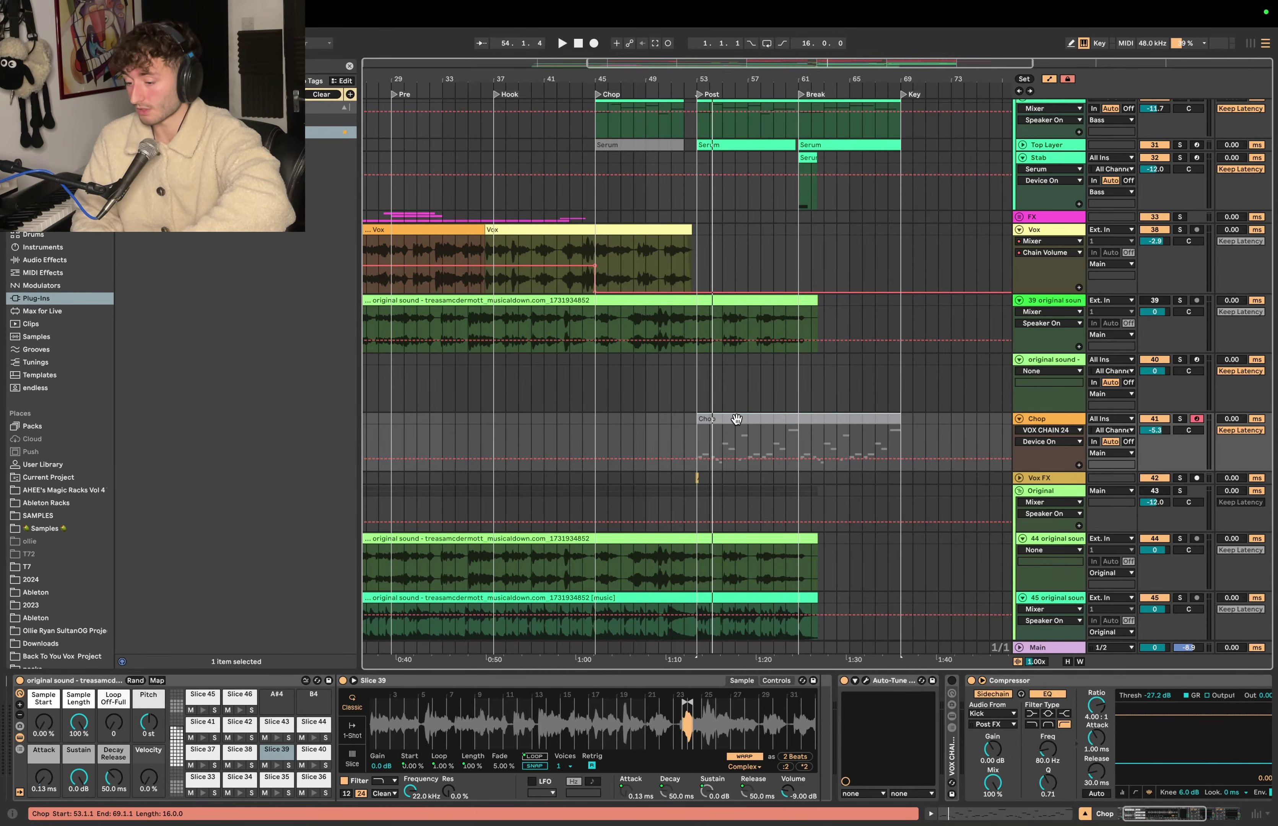
# Step: Play the Post section from 53.1.1 with the Chop clip deactivated, and reactivate the Chop clip
pyautogui.press('space')
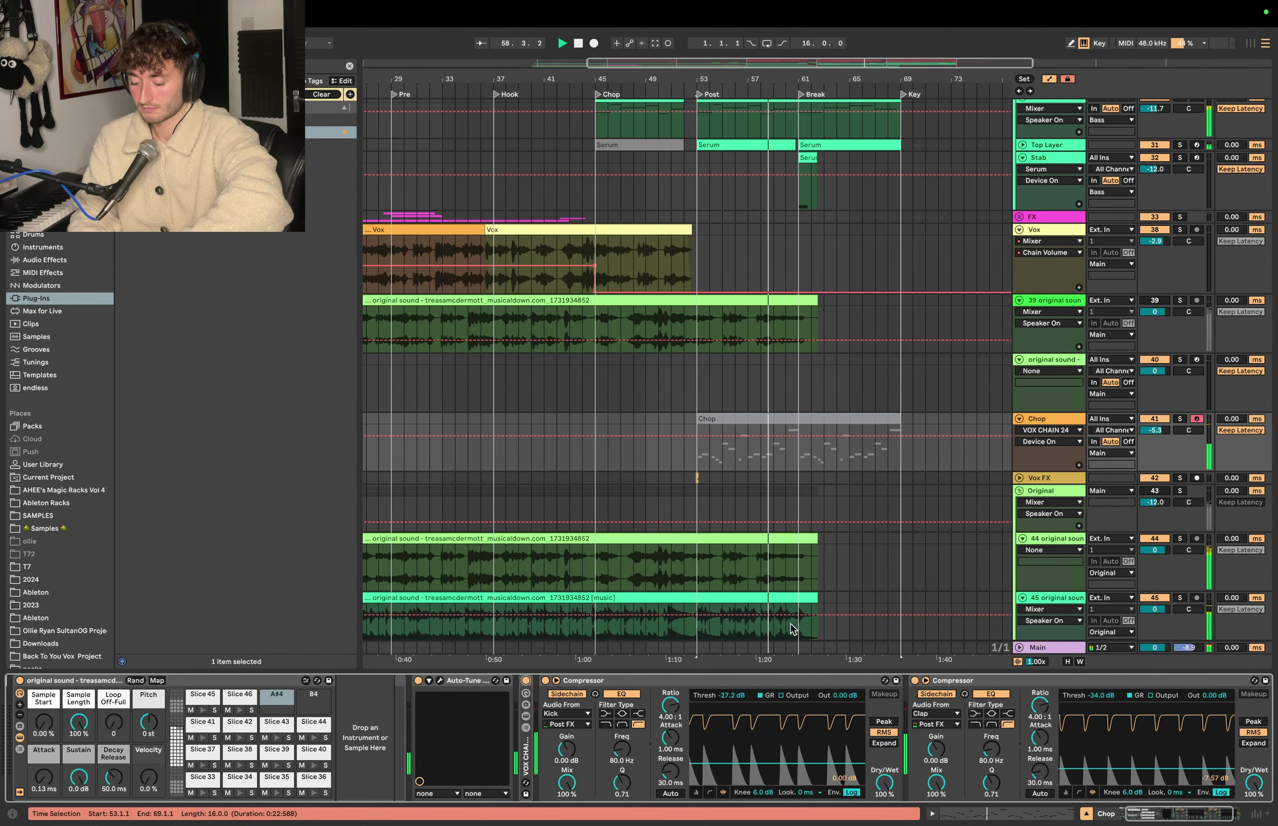
pyautogui.press('space')
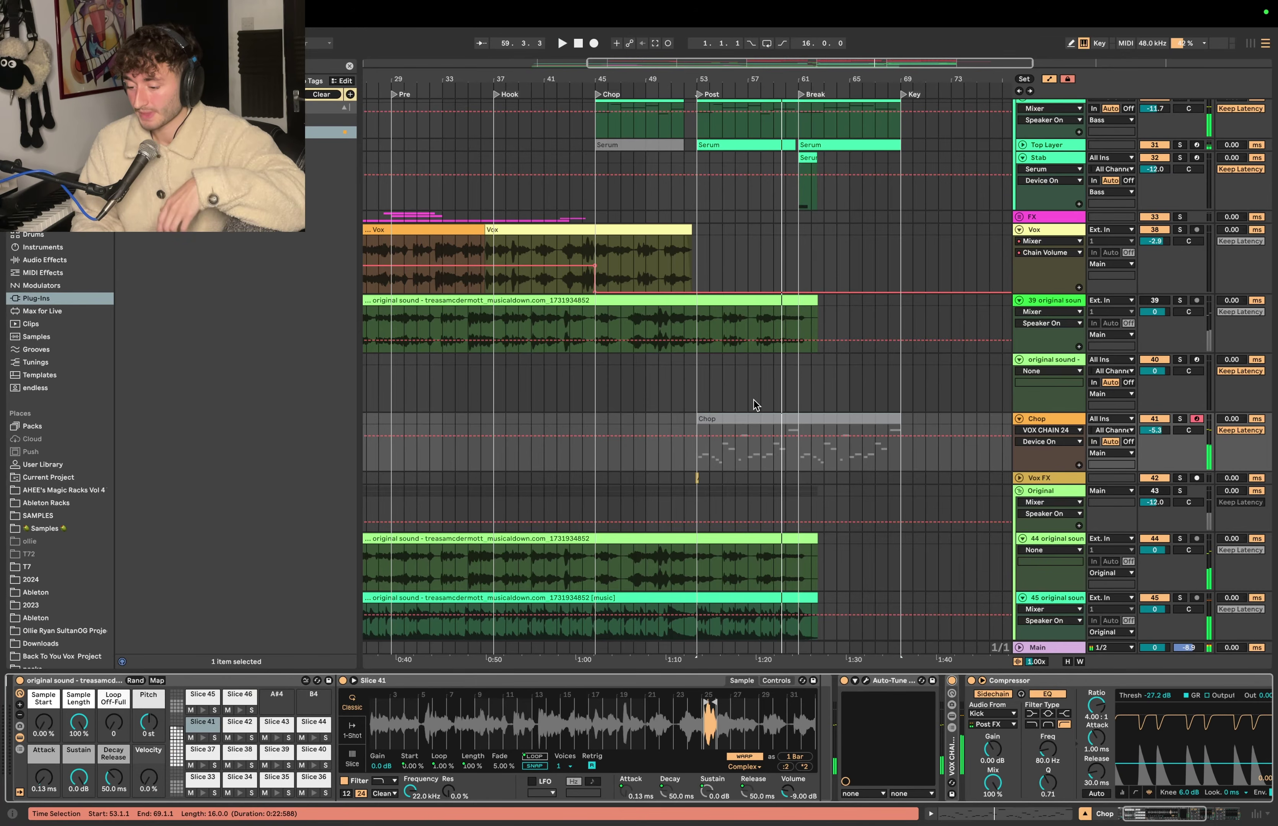
pyautogui.click(757, 419)
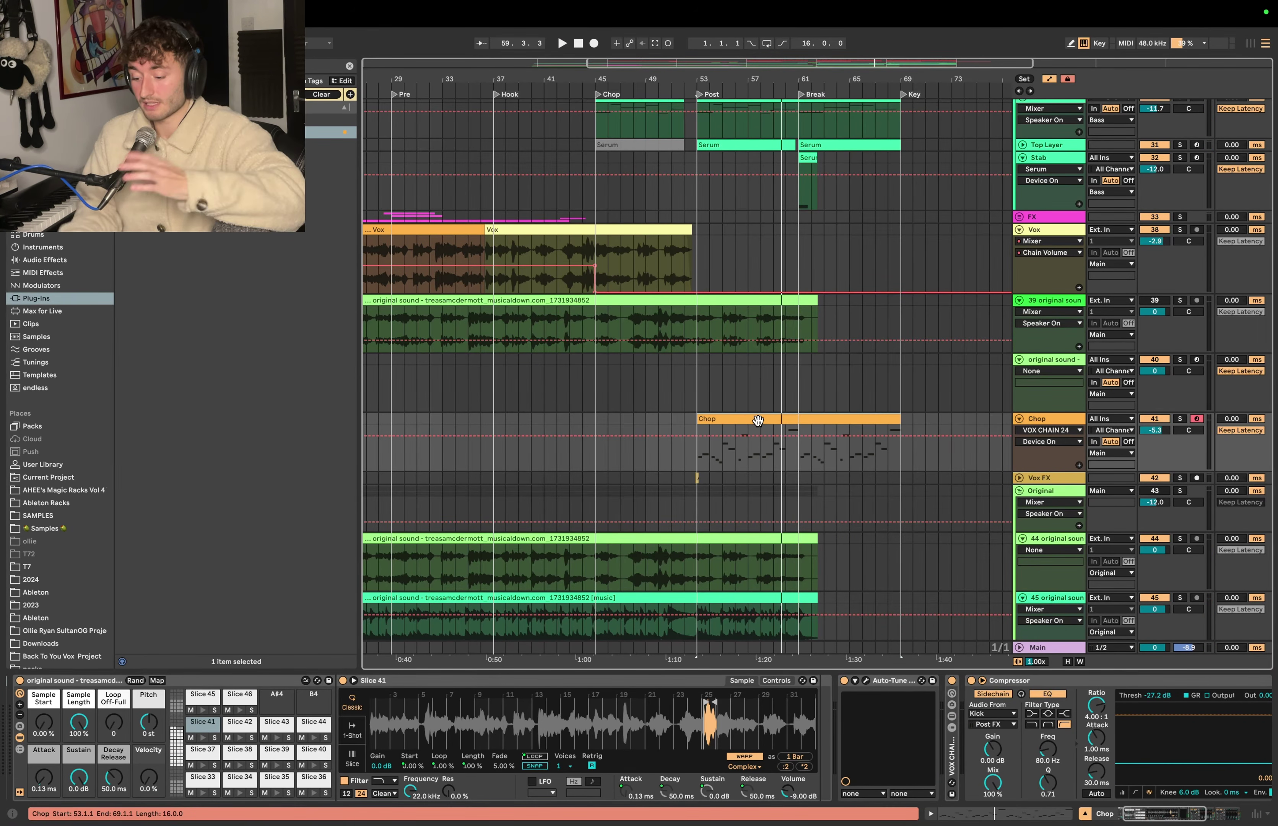
# Step: Open the Chop clip's MIDI notes and play the chop pattern from 53.1.1 while viewing the slice sequence
pyautogui.doubleClick(754, 420)
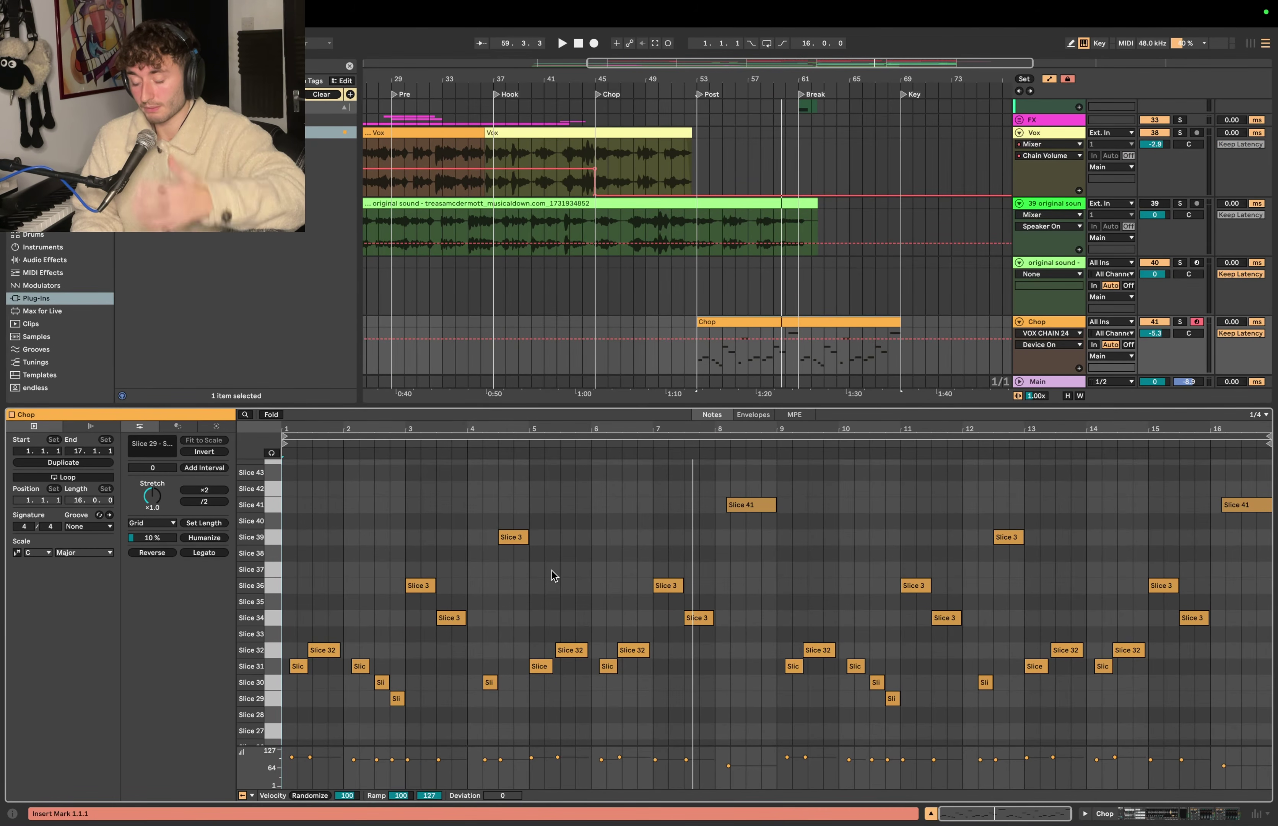
pyautogui.moveTo(430, 698)
pyautogui.mouseDown()
pyautogui.moveTo(514, 507)
pyautogui.moveTo(456, 650)
pyautogui.mouseUp()
pyautogui.click(421, 692)
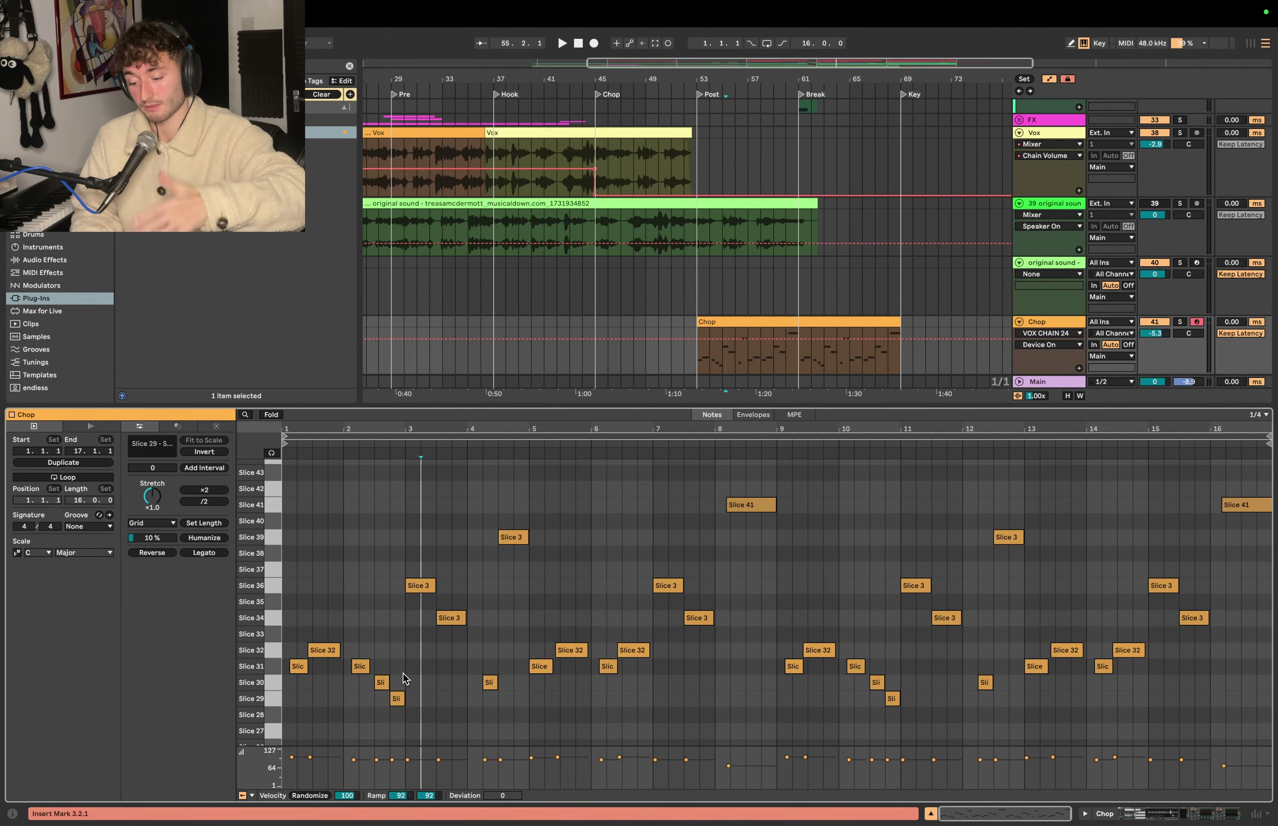
pyautogui.press('Escape')
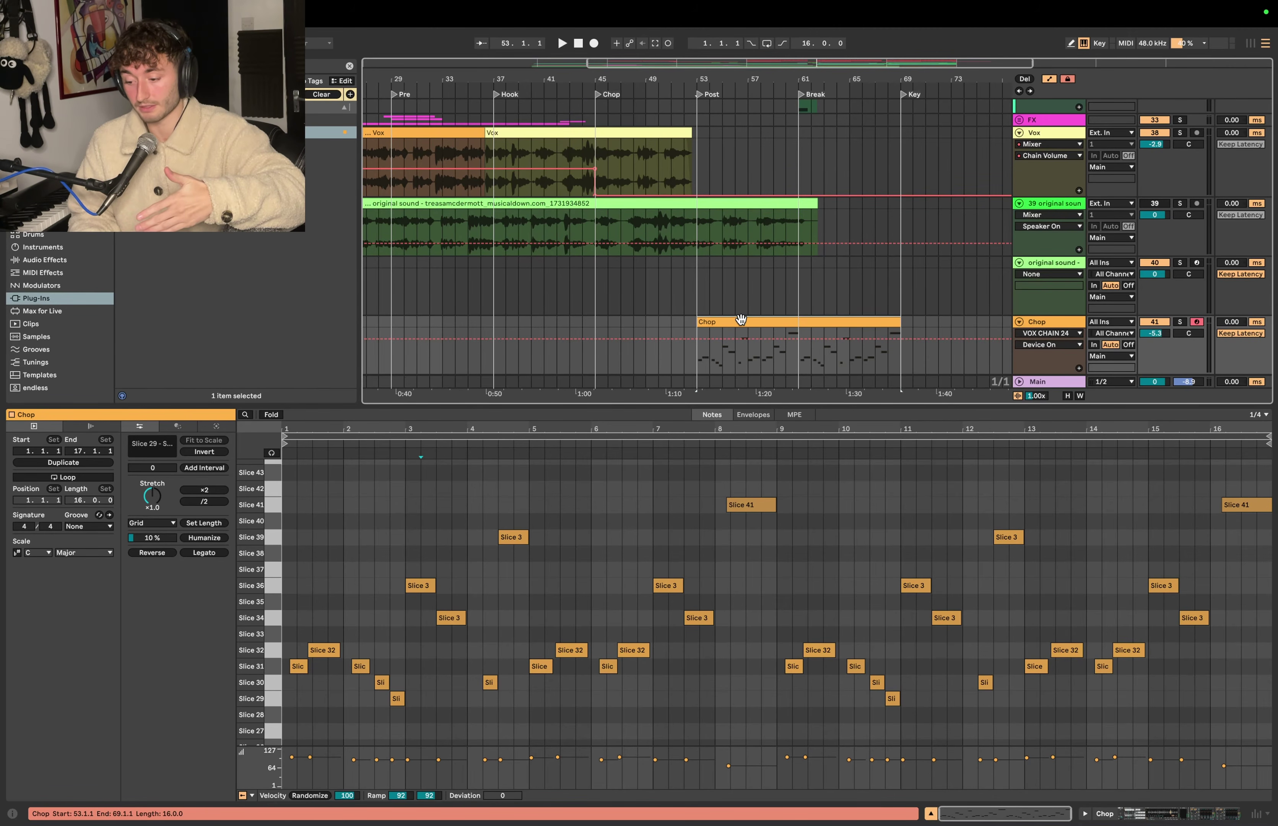
pyautogui.press('space')
pyautogui.scroll(-2, 566, 576)
pyautogui.scroll(1, 561, 579)
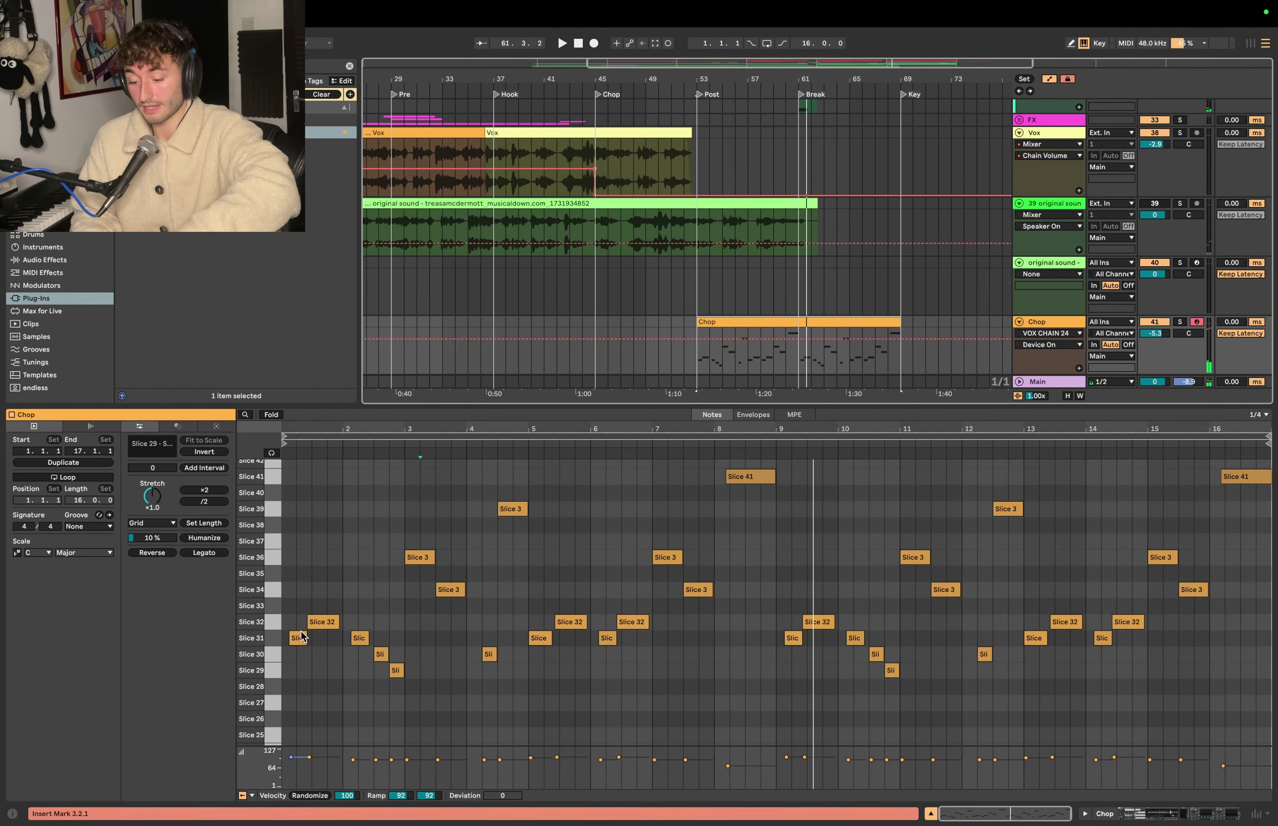
pyautogui.press('space')
# Step: Rework the Chop pattern's first bar into ascending notes on Slice 35, Slice 36 and Slice 37, and play it
pyautogui.moveTo(299, 640); pyautogui.dragTo(322, 613)
pyautogui.moveTo(321, 612); pyautogui.dragTo(330, 561)
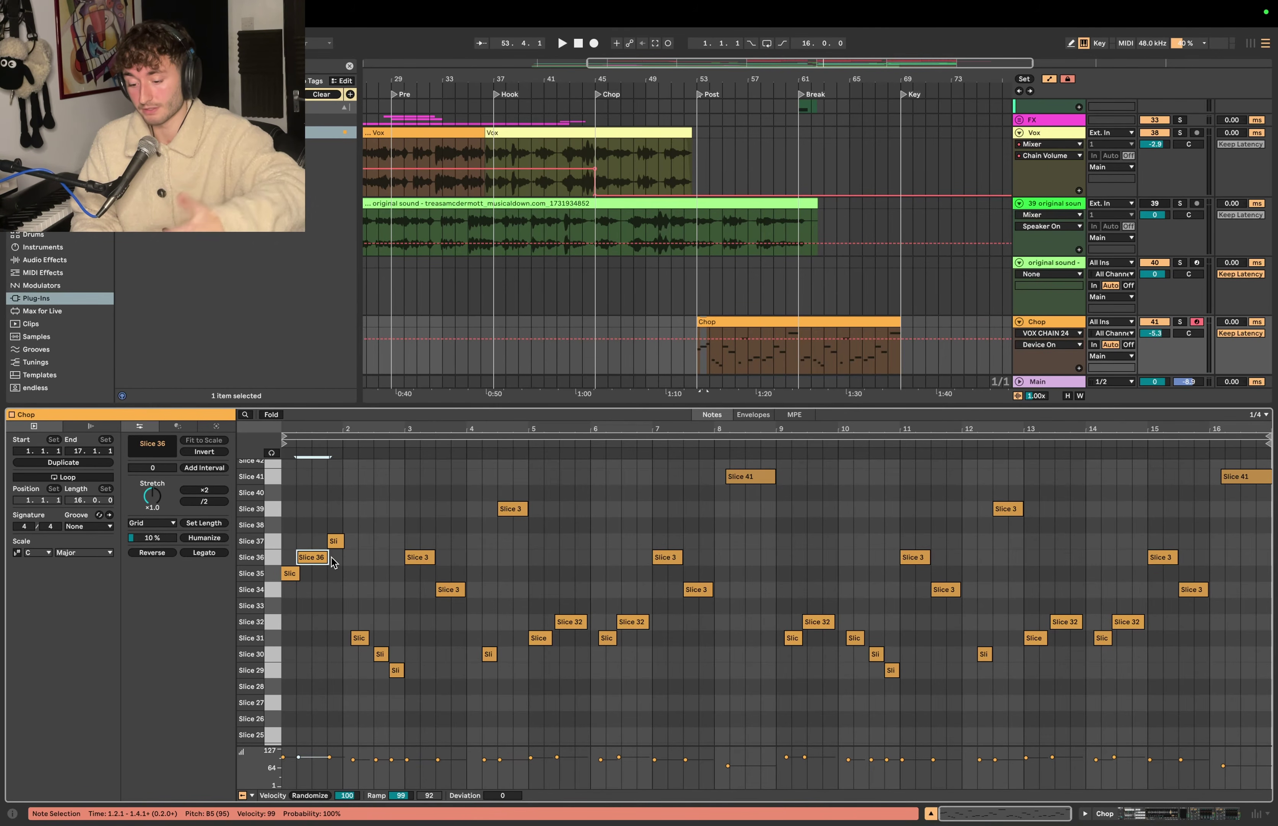
pyautogui.press('space')
pyautogui.click(334, 541)
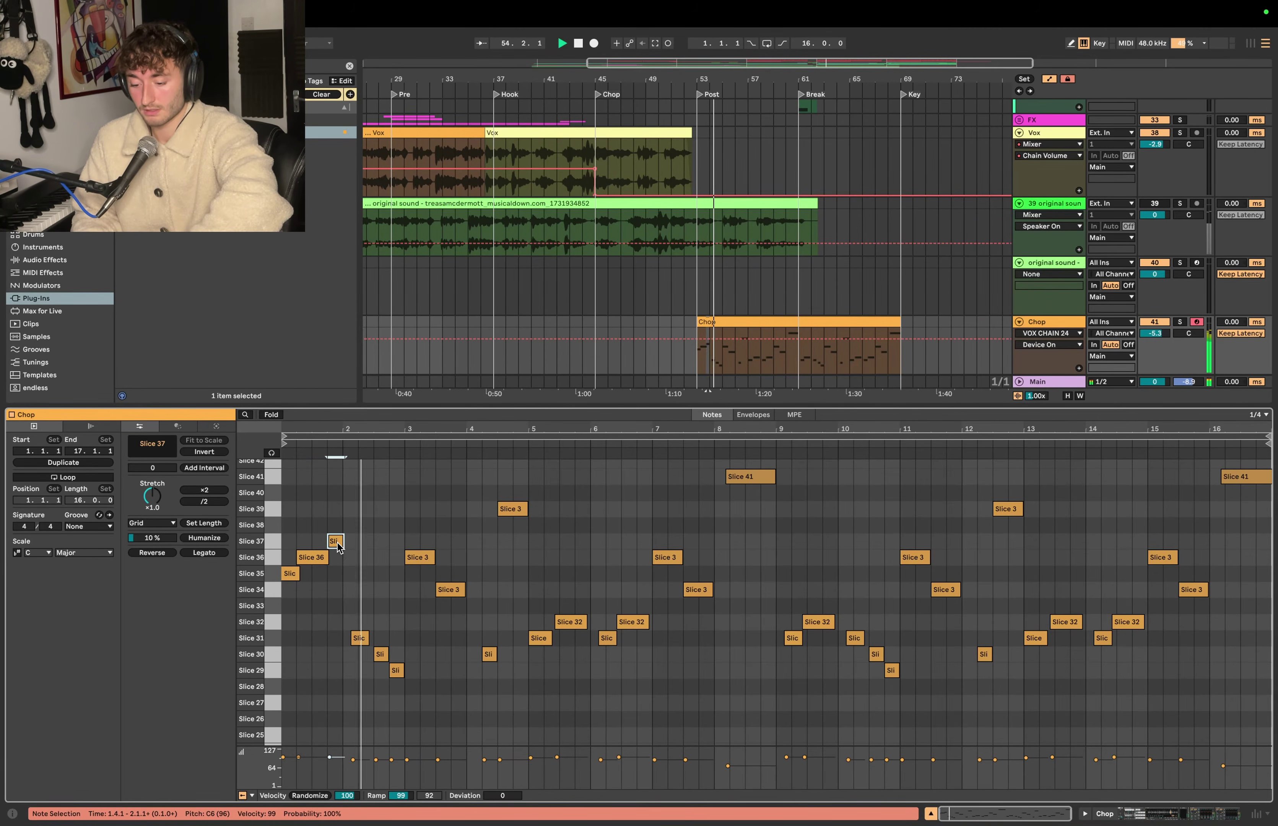
# Step: Add a Slice 38 note at 2.1.1 and delete the following Slice 31, Slice 30 and Slice 29 notes before bar 3
pyautogui.doubleClick(351, 526)
pyautogui.press('space')
pyautogui.press('space')
pyautogui.moveTo(348, 595); pyautogui.dragTo(406, 693)
pyautogui.press('Delete')
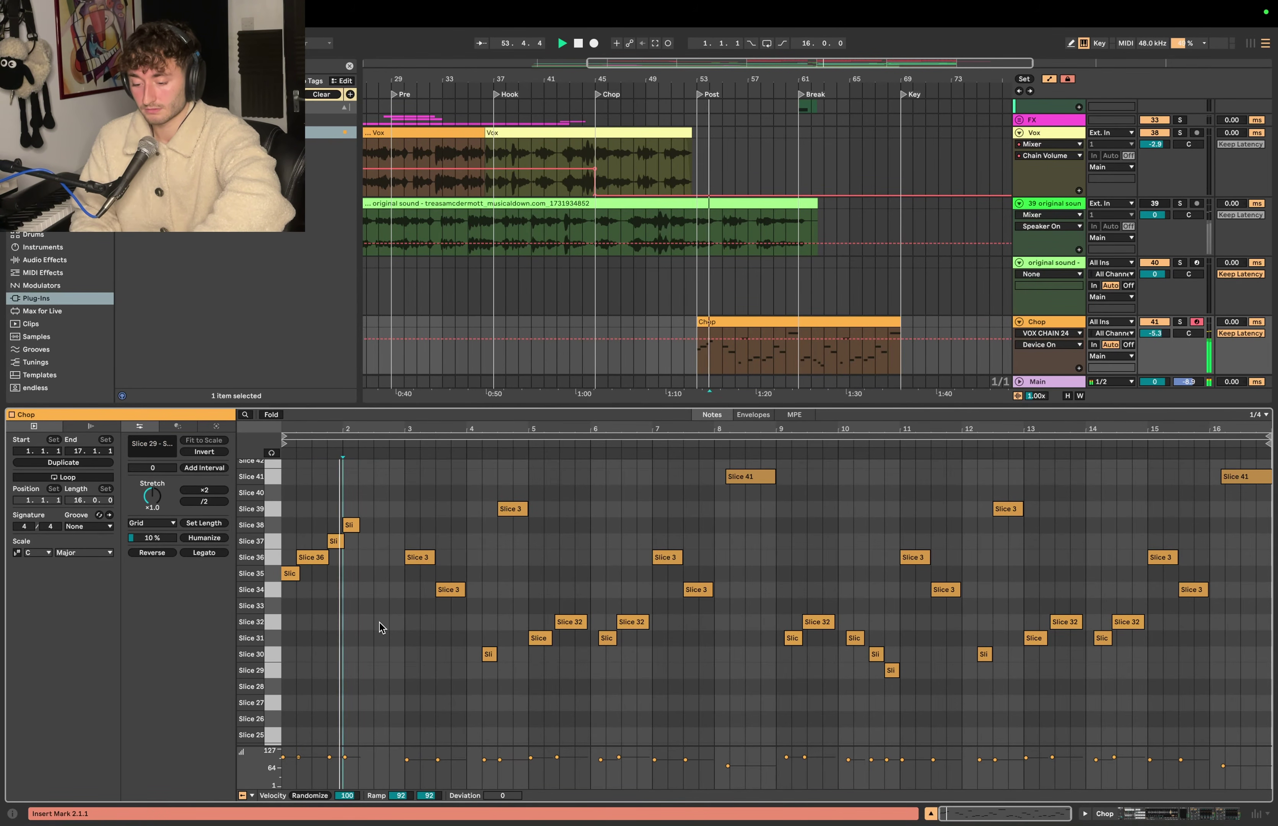
# Step: Try a bar 2 variation in the Chop clip with notes on Slice 40, Slice 34 and Slice 36, and play it
pyautogui.doubleClick(380, 590)
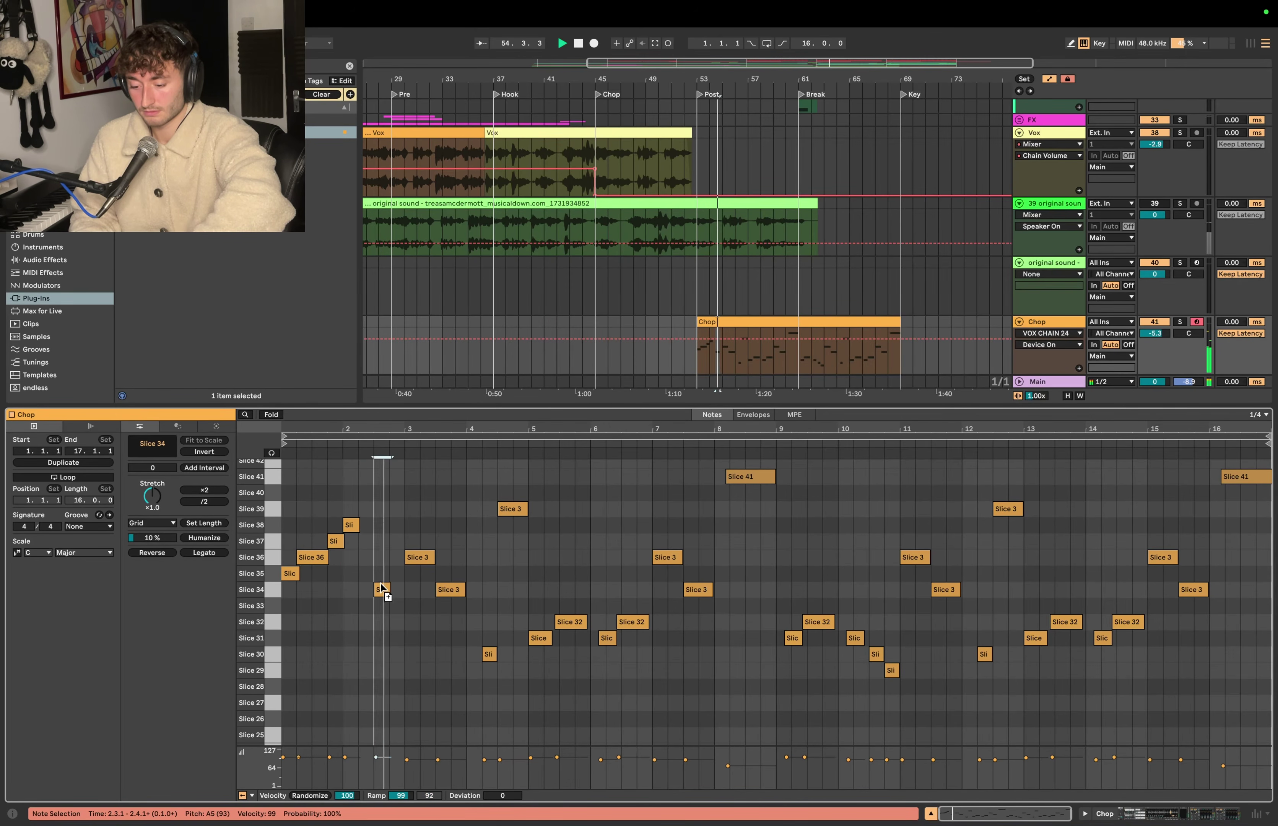
pyautogui.click(356, 525)
pyautogui.press('Up')
pyautogui.press('Up')
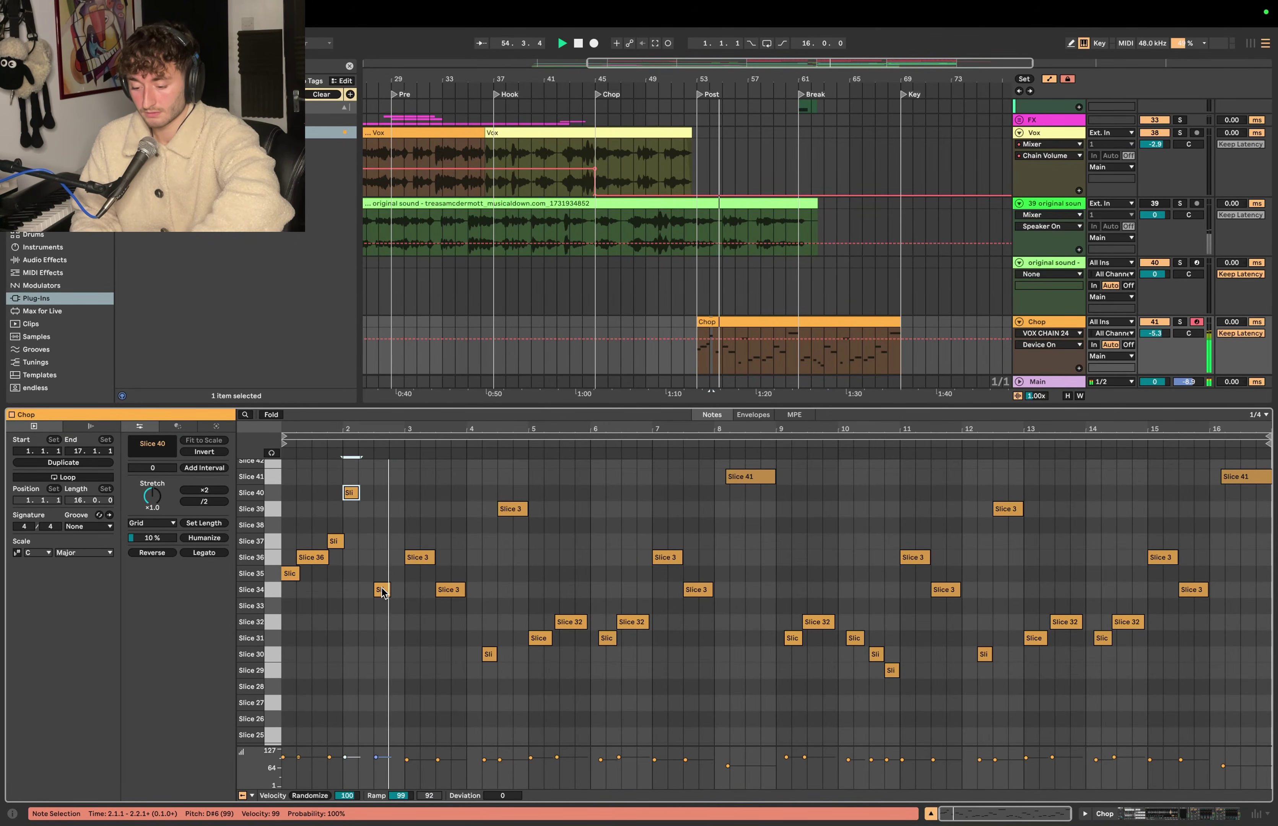
pyautogui.moveTo(383, 591); pyautogui.dragTo(396, 560)
pyautogui.press('space')
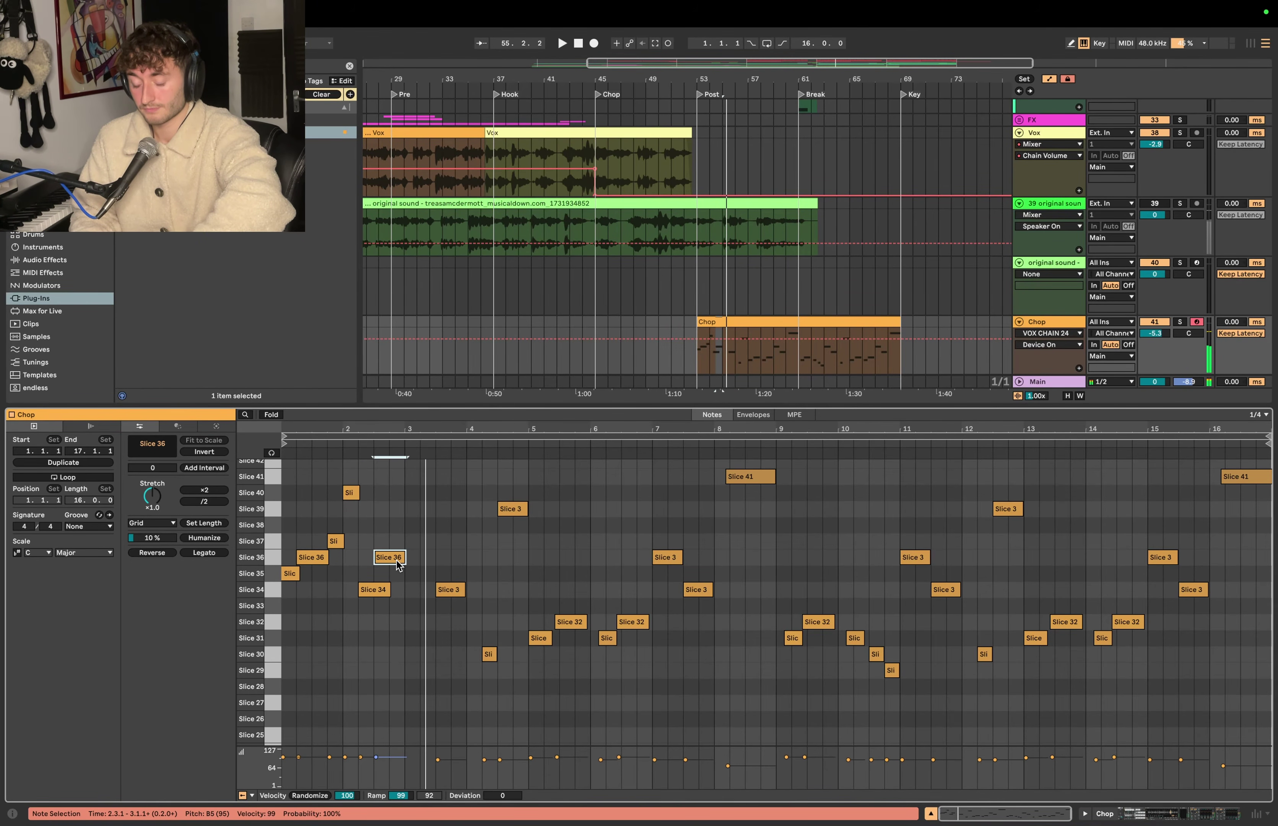
pyautogui.press('space')
# Step: Undo the recent note edits in the Chop clip back to the original slice pattern
pyautogui.press('super+z')
pyautogui.press('super+z')
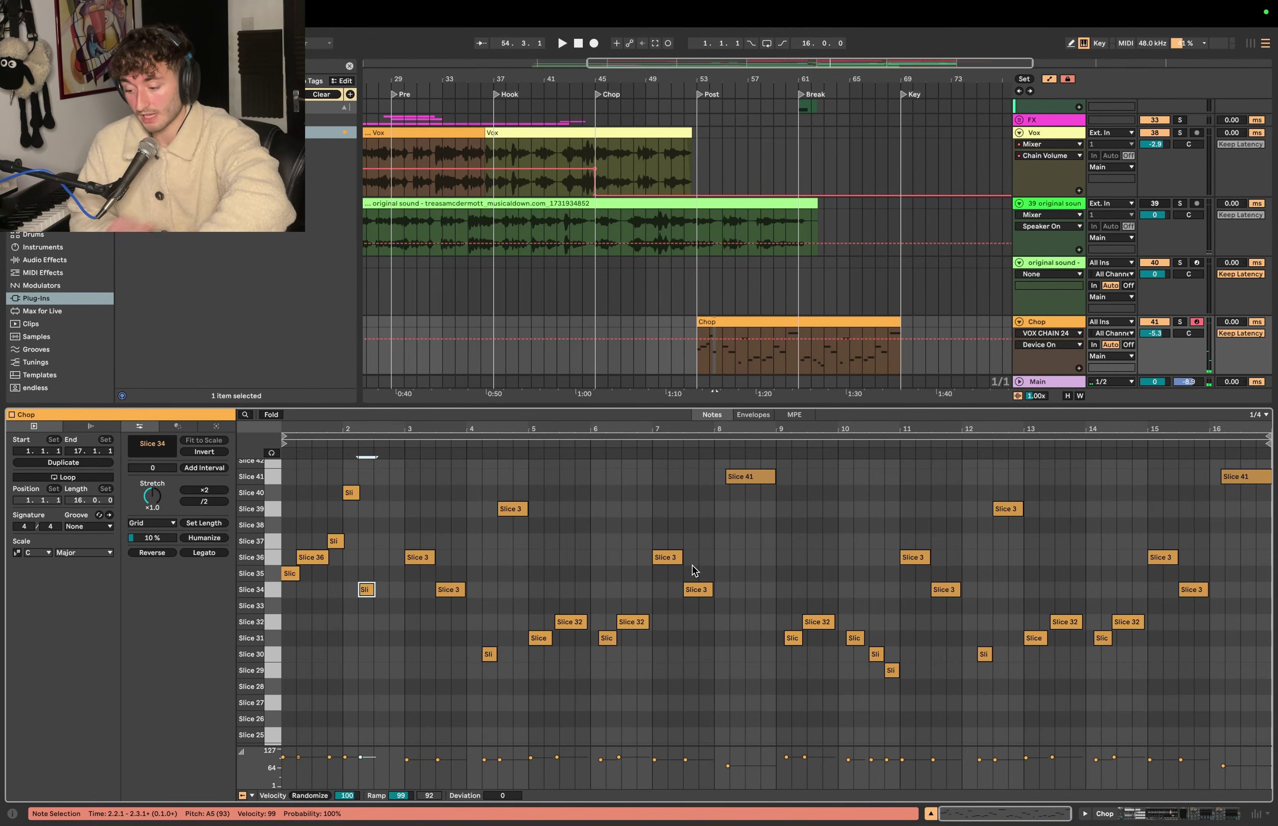
pyautogui.press('super+z')
pyautogui.press('super+z')
pyautogui.press('super+z')
pyautogui.press('super+z')
pyautogui.press('super+z')
pyautogui.press('super+z')
pyautogui.press('super+z')
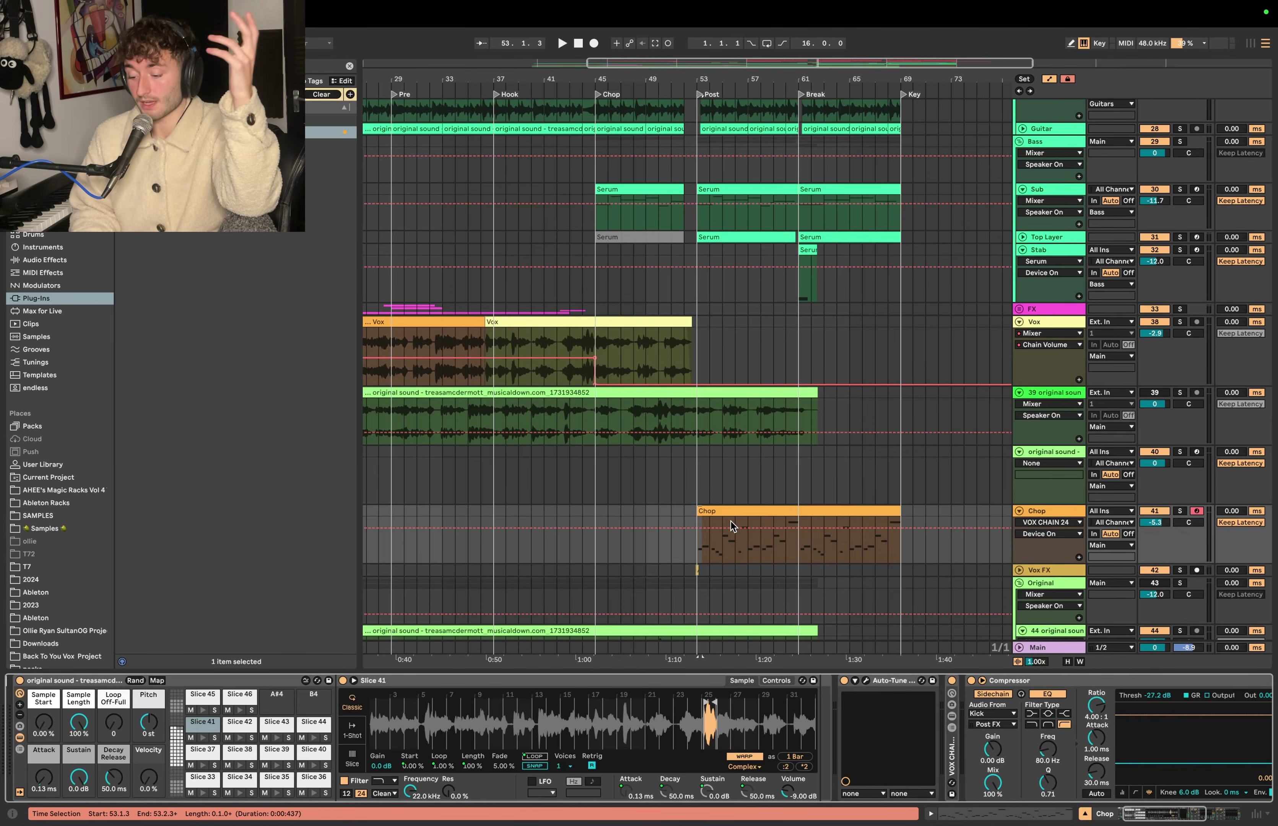
# Step: Compare the Chop clip with the Vox track's clips and effect chain in the arrangement
pyautogui.click(733, 511)
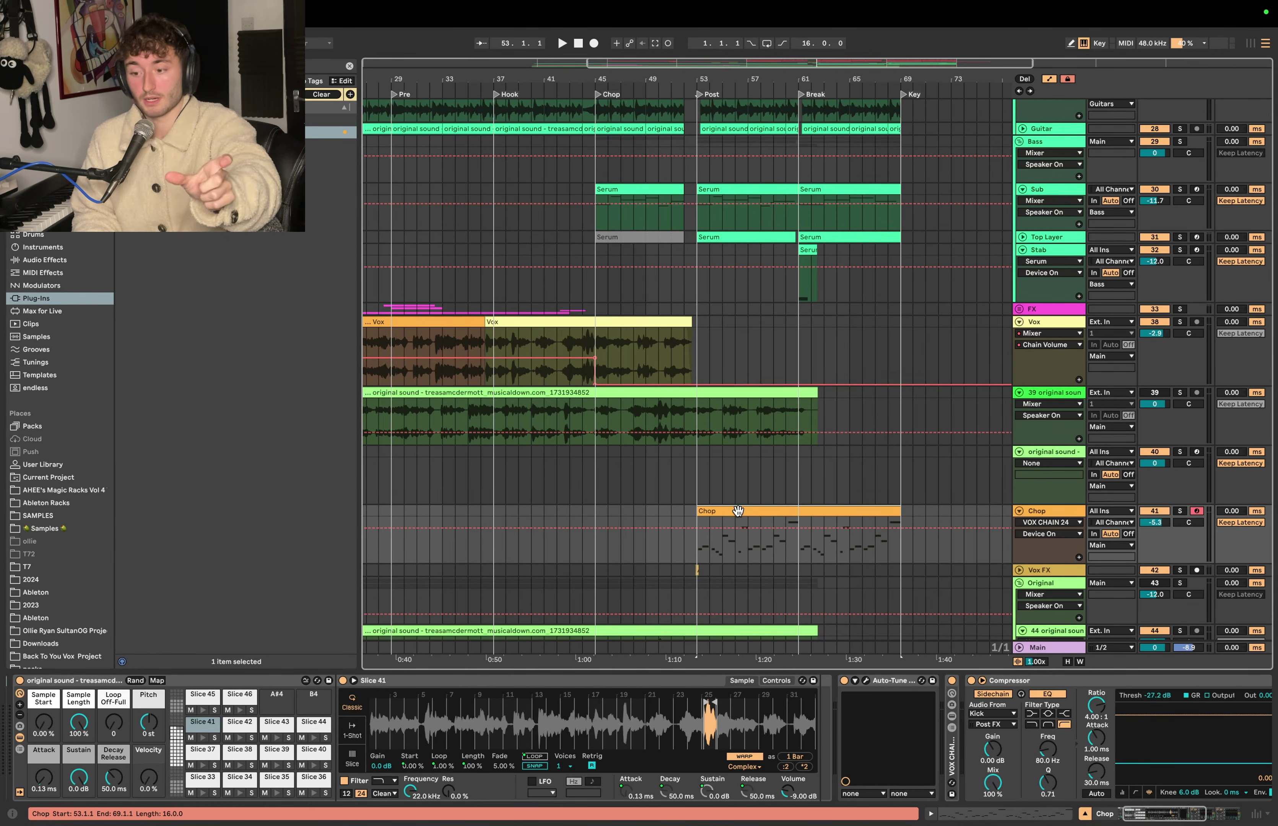
pyautogui.click(724, 430)
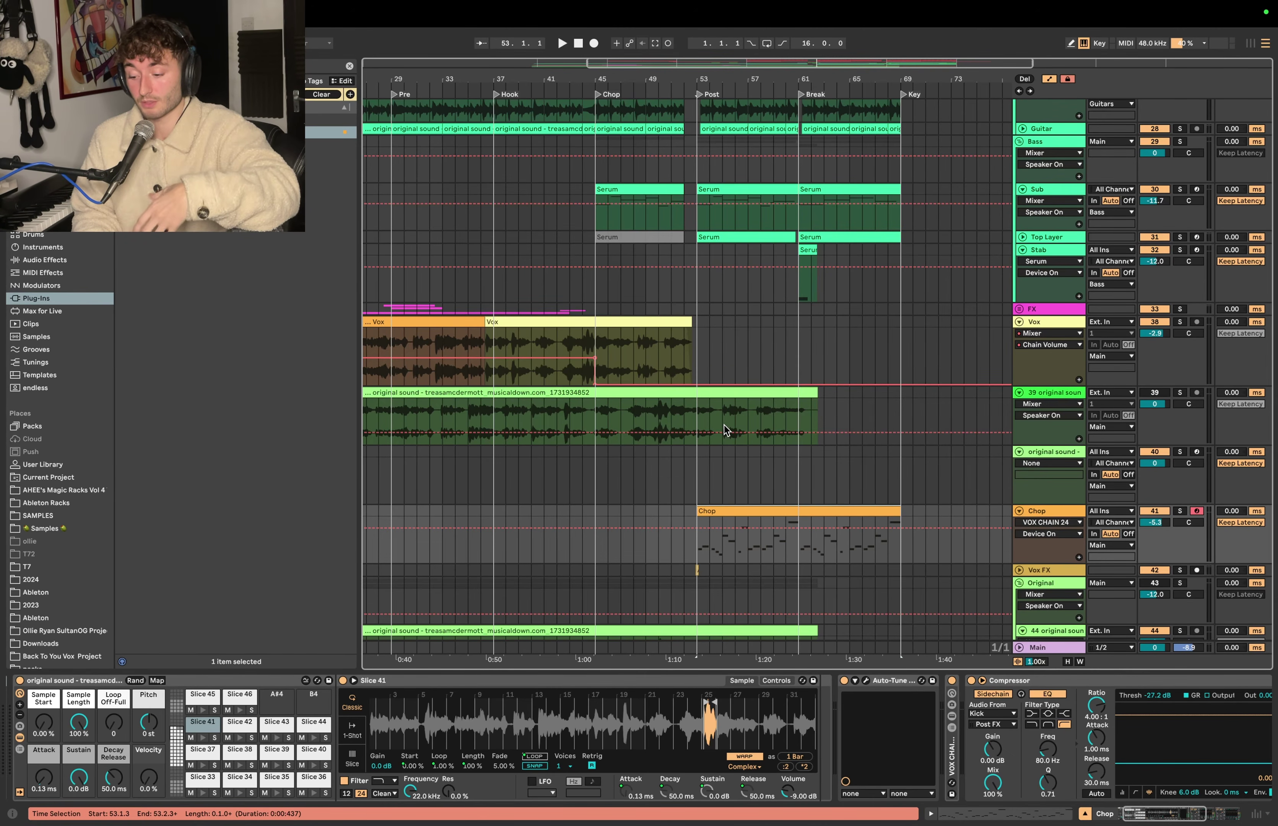
pyautogui.scroll(-2, 724, 425)
pyautogui.click(1051, 291)
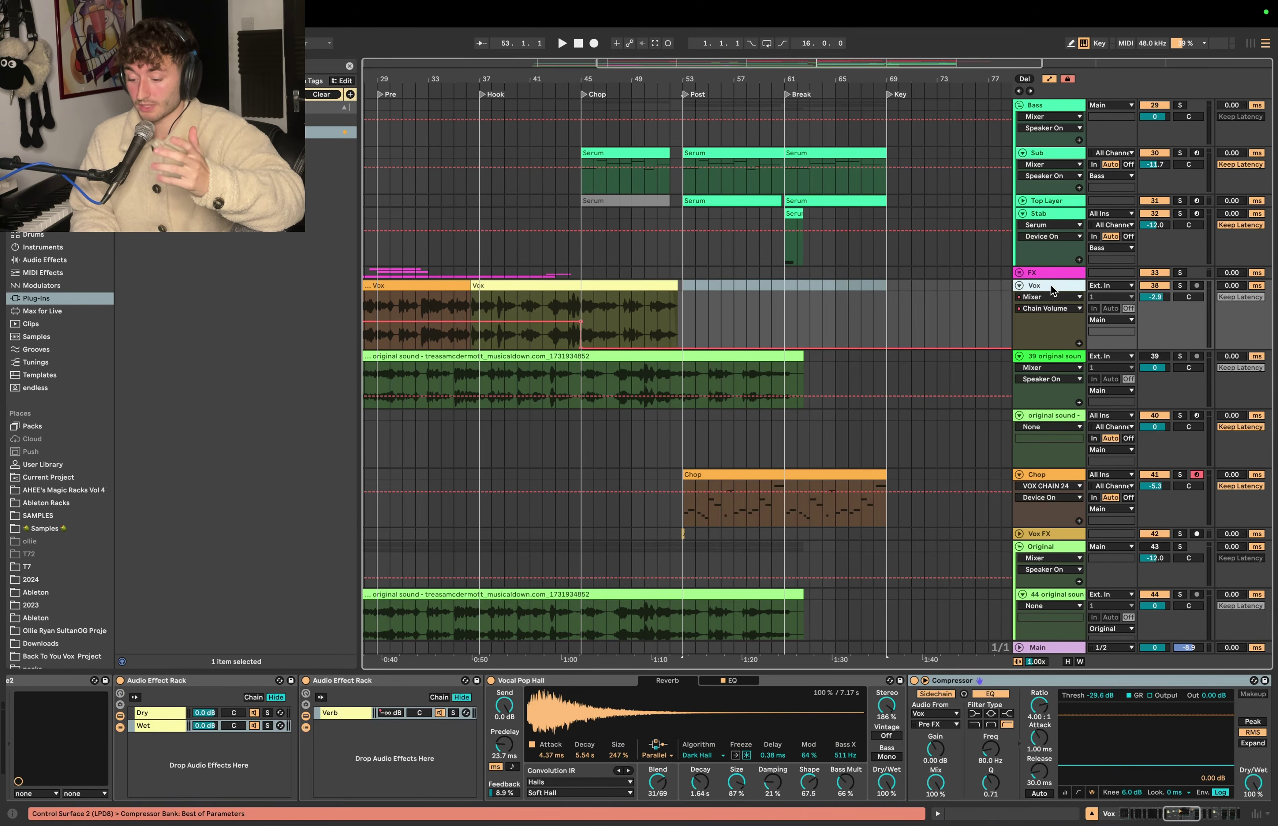
pyautogui.click(530, 308)
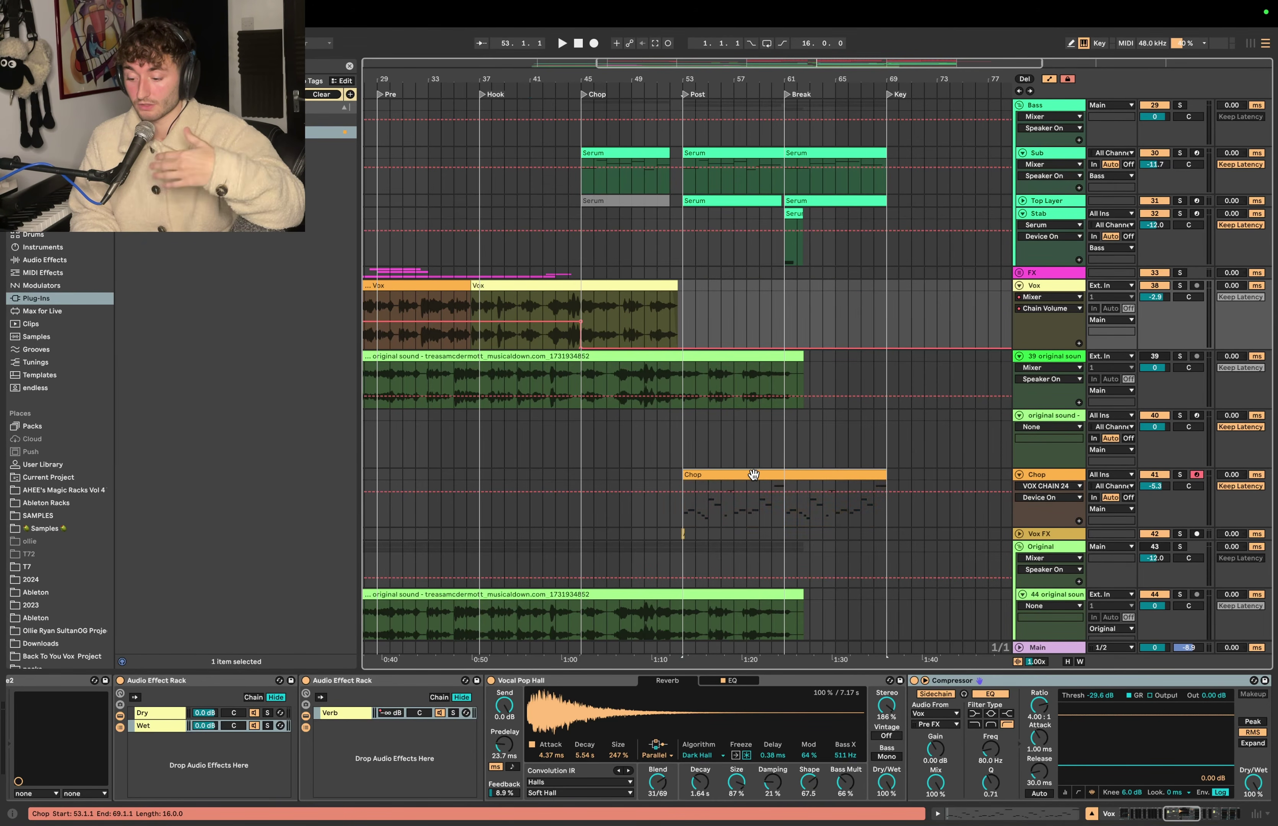
pyautogui.click(748, 473)
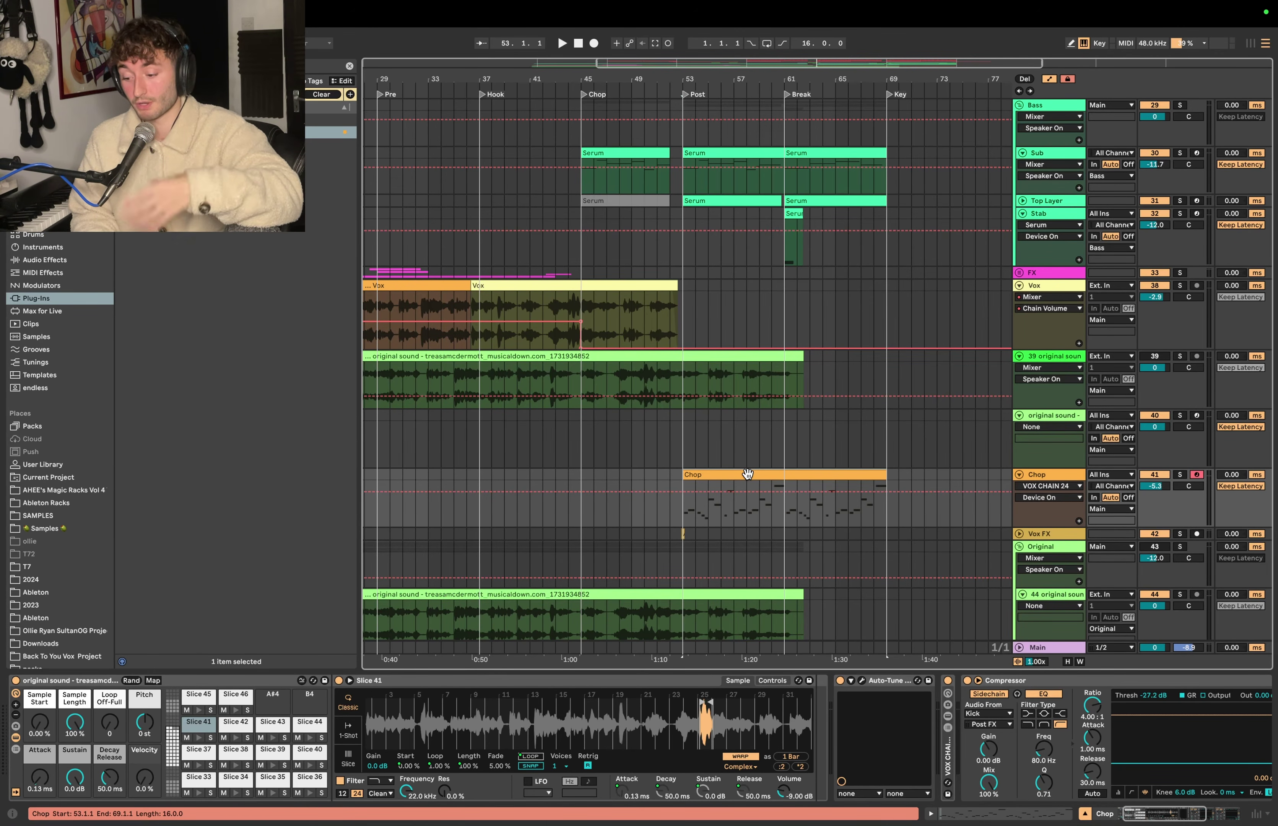
# Step: Play the arrangement from just before the Post marker, open the Chop clip's MIDI notes, and stop playback
pyautogui.scroll(-3, 748, 474)
pyautogui.click(700, 360)
pyautogui.press('space')
pyautogui.press('+')
pyautogui.press('+')
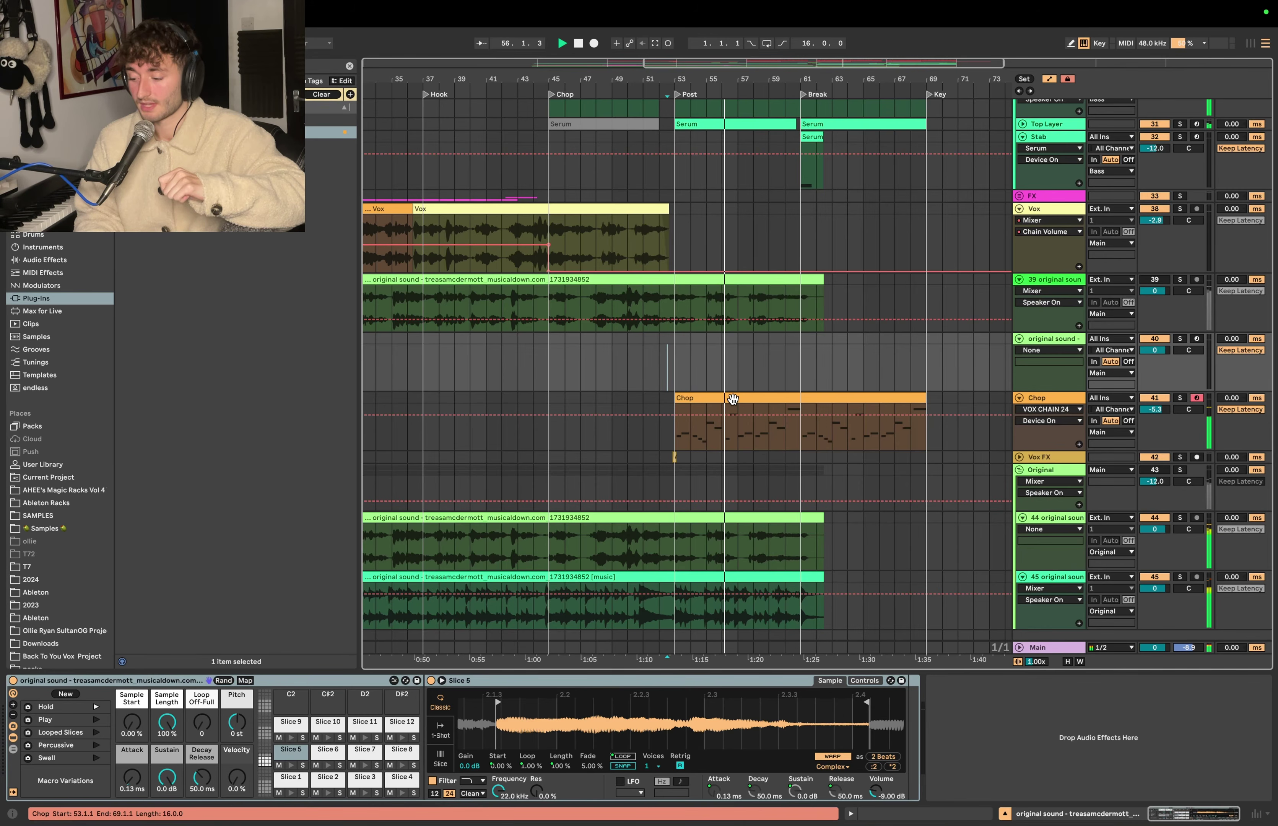
pyautogui.scroll(-1, 734, 401)
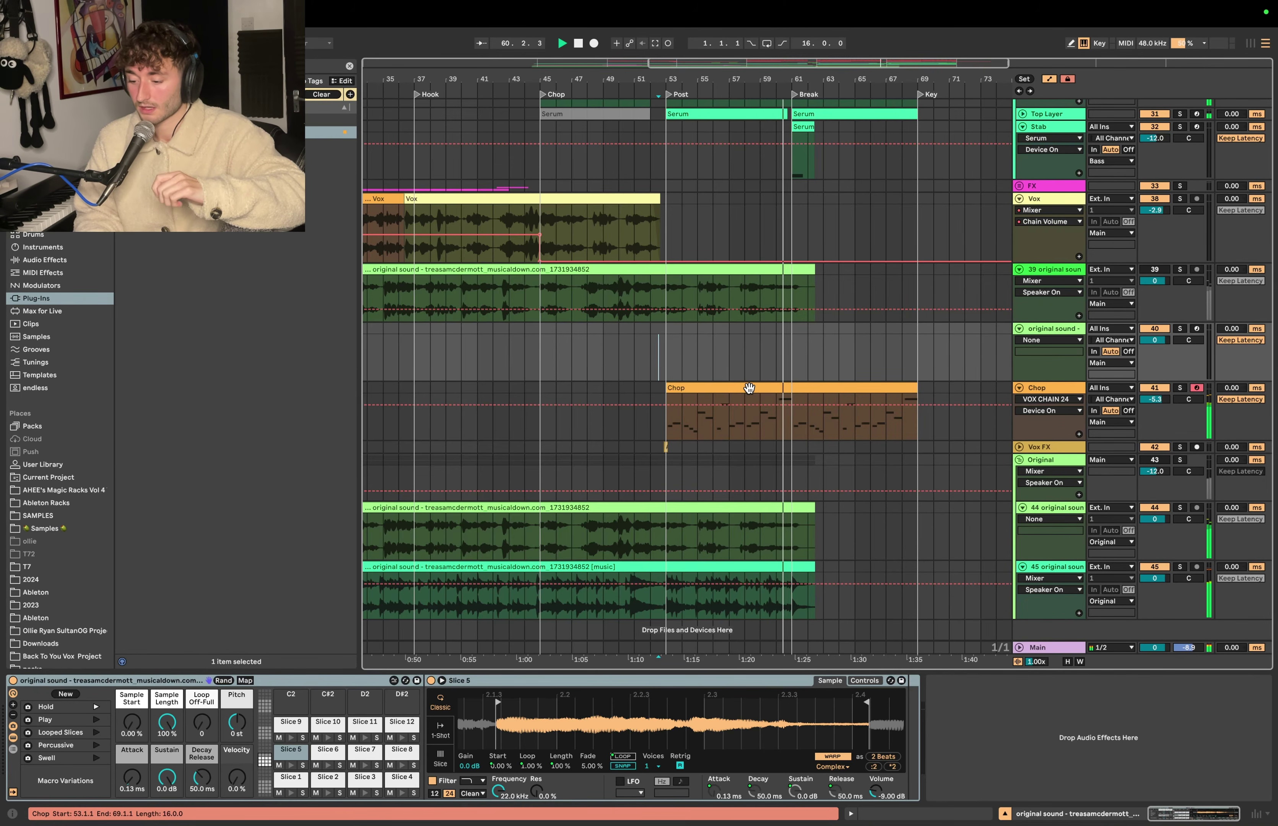
pyautogui.doubleClick(740, 391)
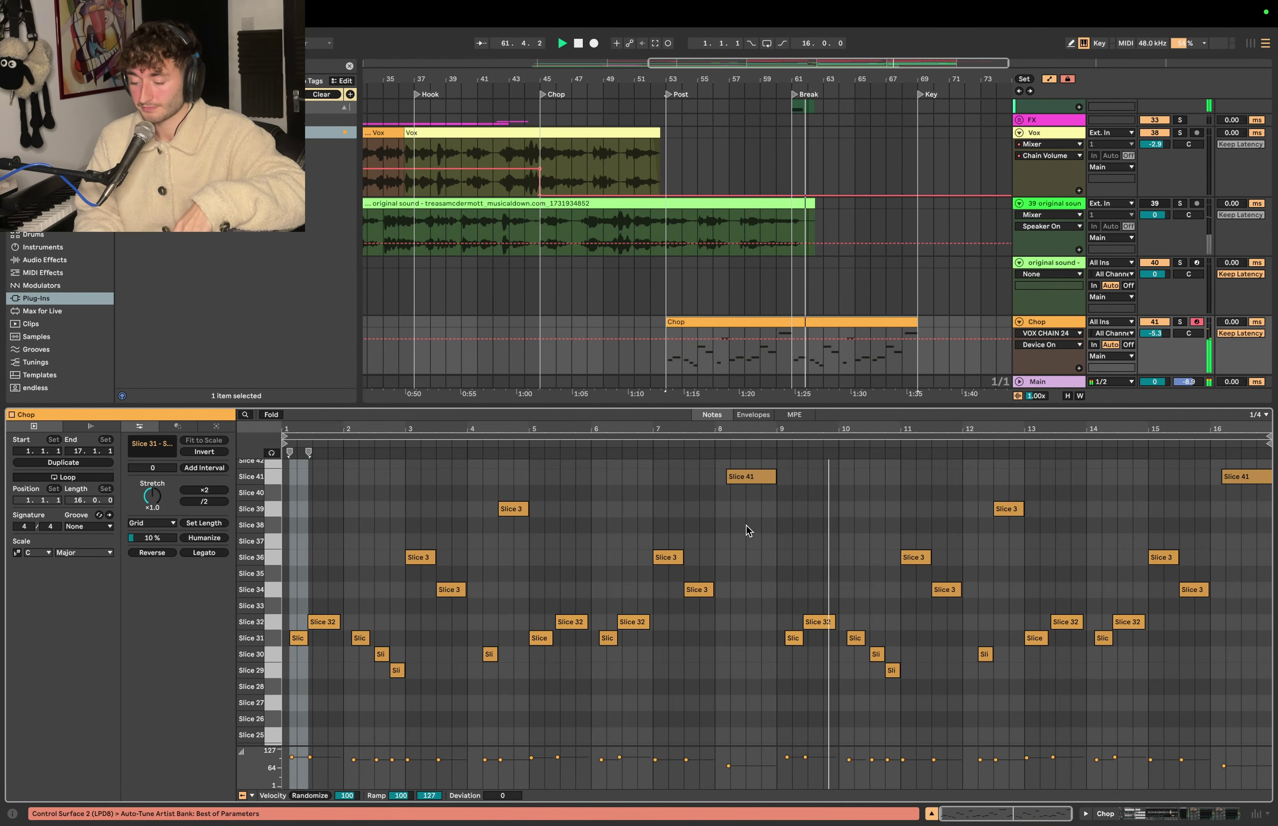
pyautogui.press('space')
# Step: Examine the opening phrase of the Chop pattern note by note, from Slice 31 and Slice 32 to Slice 36 and Slice 34
pyautogui.click(705, 317)
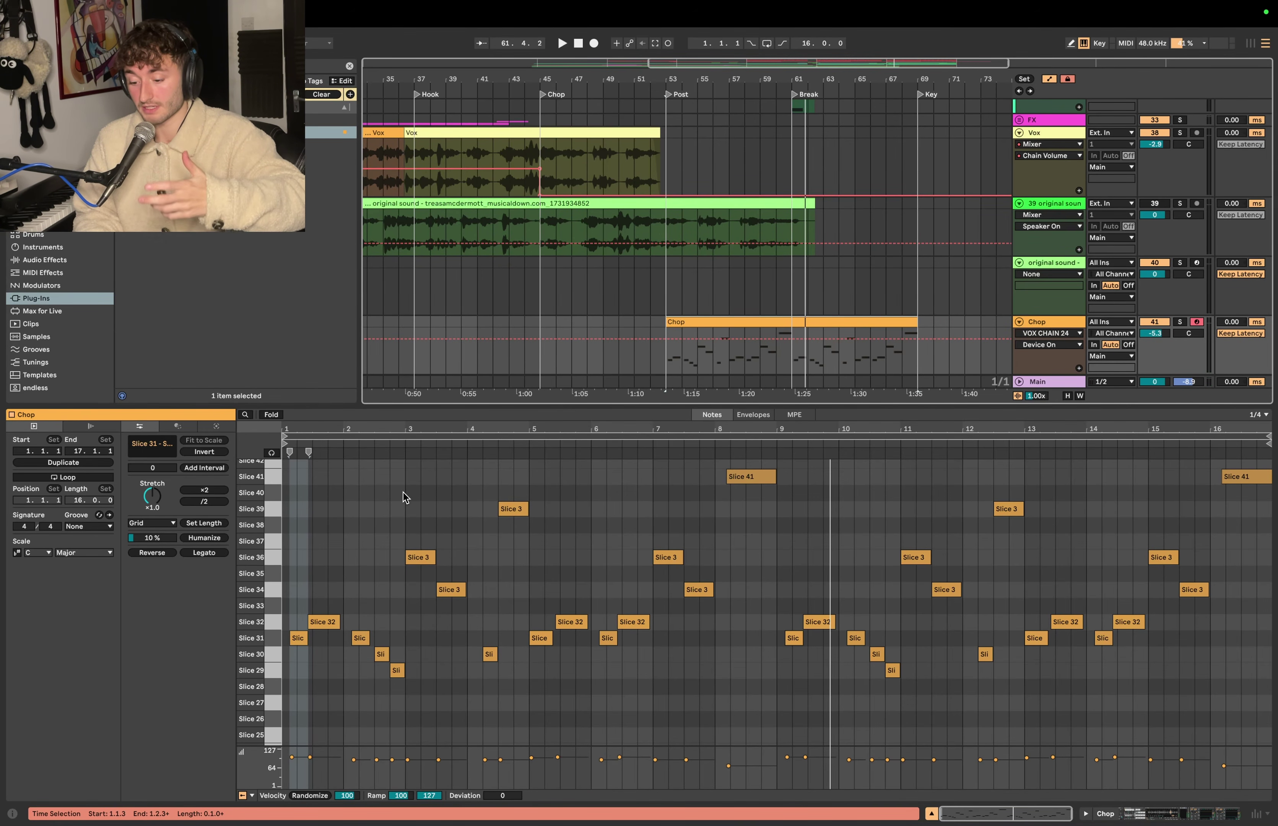
pyautogui.moveTo(347, 525); pyautogui.dragTo(275, 747)
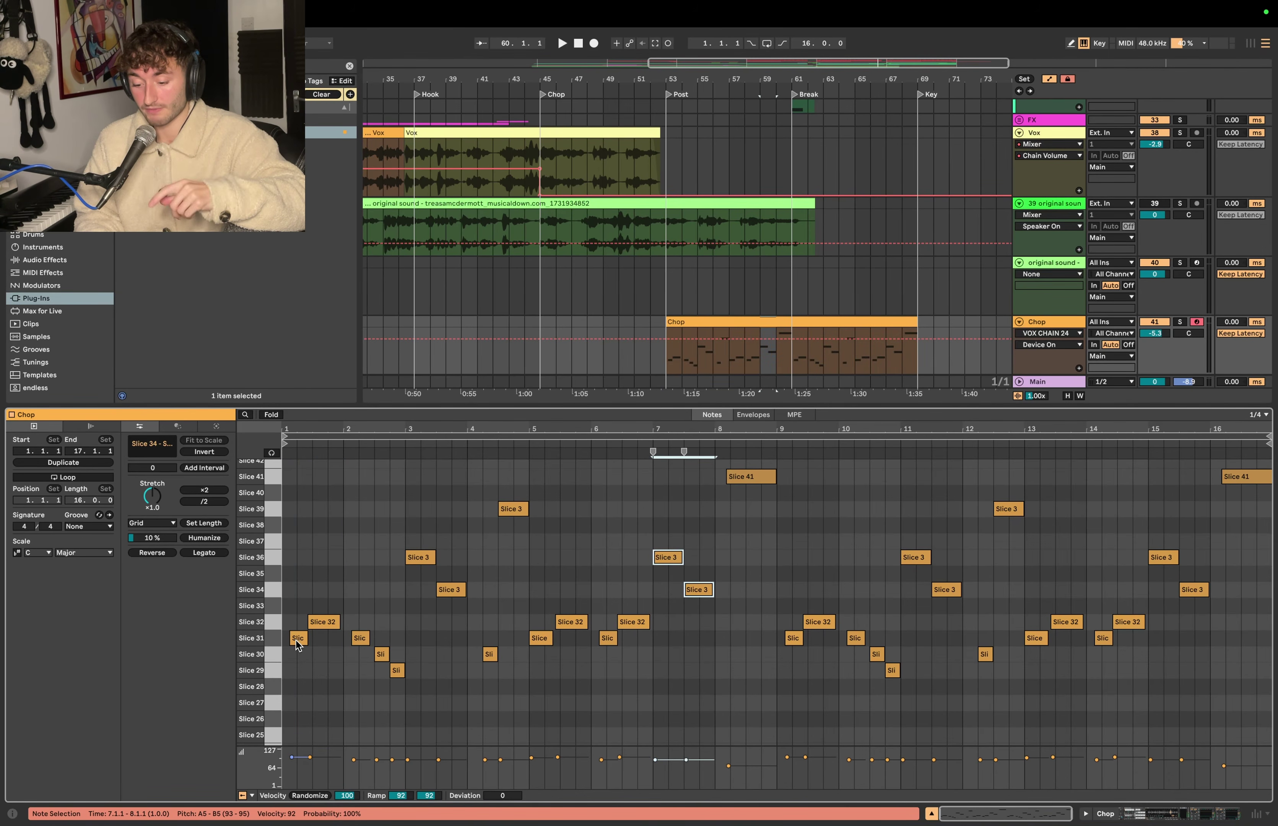
pyautogui.click(297, 639)
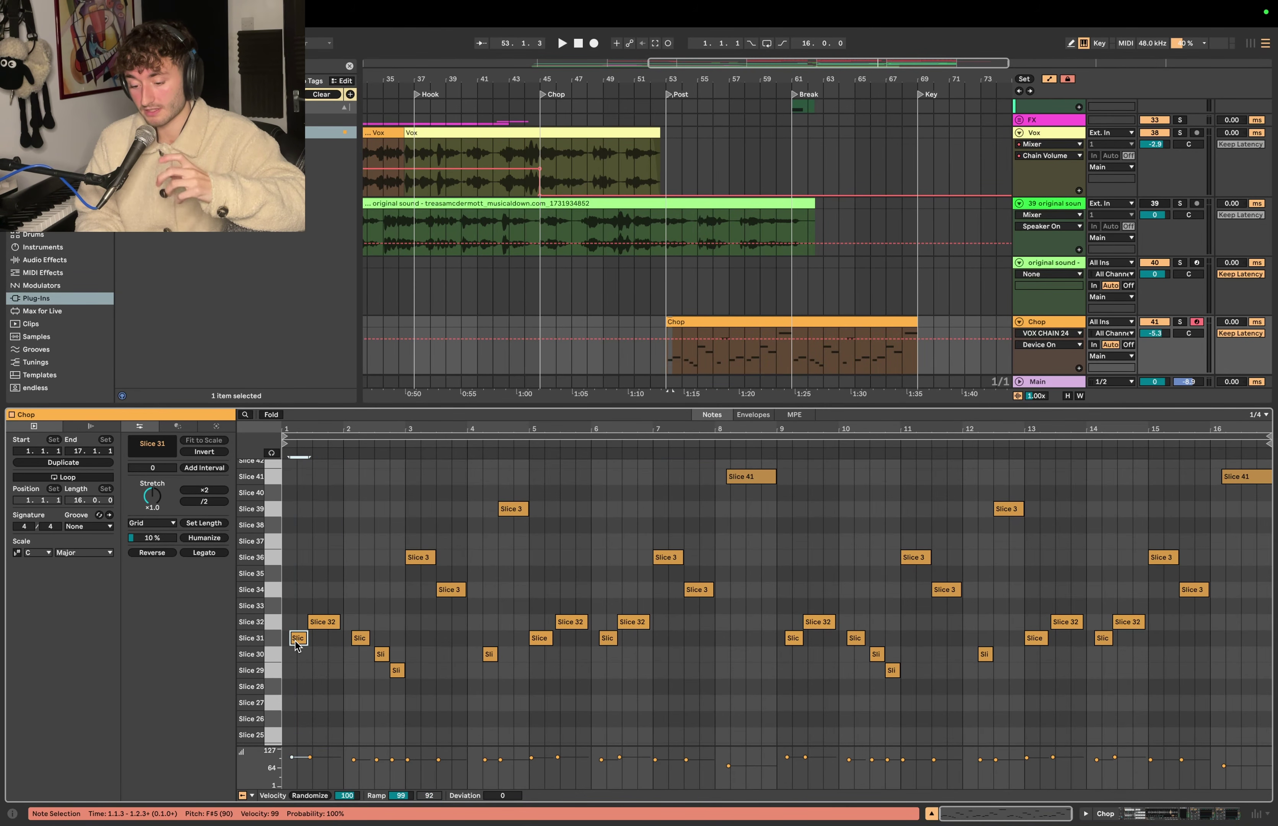
pyautogui.click(324, 623)
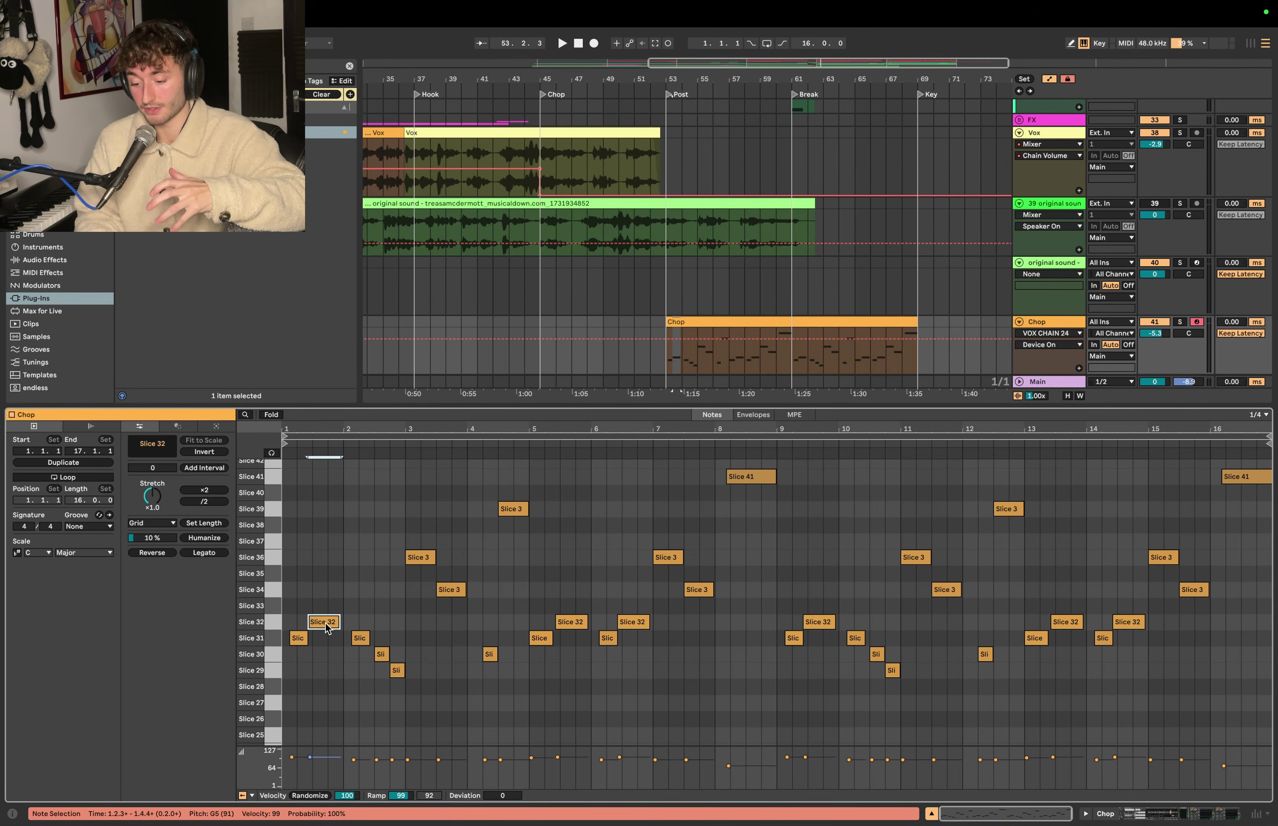
pyautogui.click(420, 558)
pyautogui.click(449, 590)
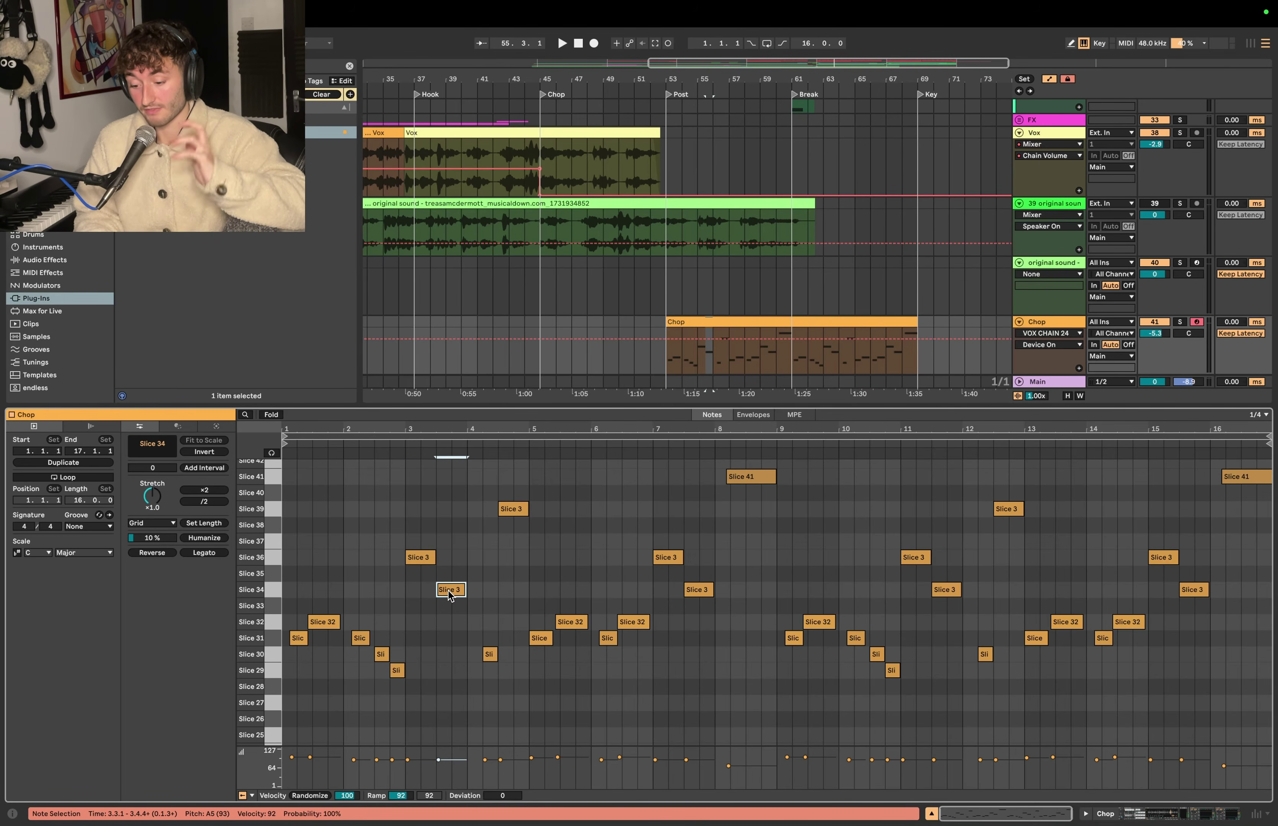
# Step: Examine the recurring Slice 31/32 and Slice 36/34 note pairs across the first seven bars of the Chop pattern
pyautogui.moveTo(328, 584); pyautogui.dragTo(293, 644)
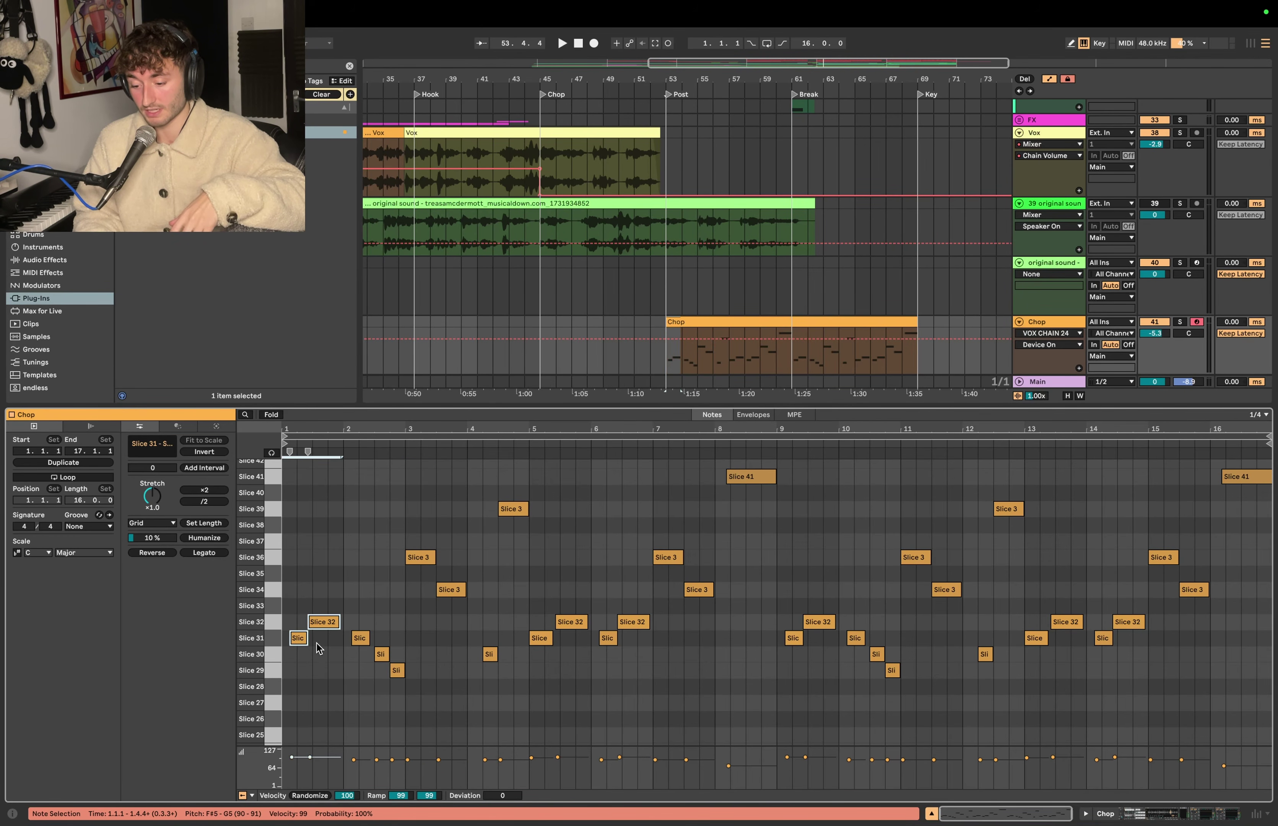
pyautogui.moveTo(422, 527); pyautogui.dragTo(460, 669)
pyautogui.click(572, 580)
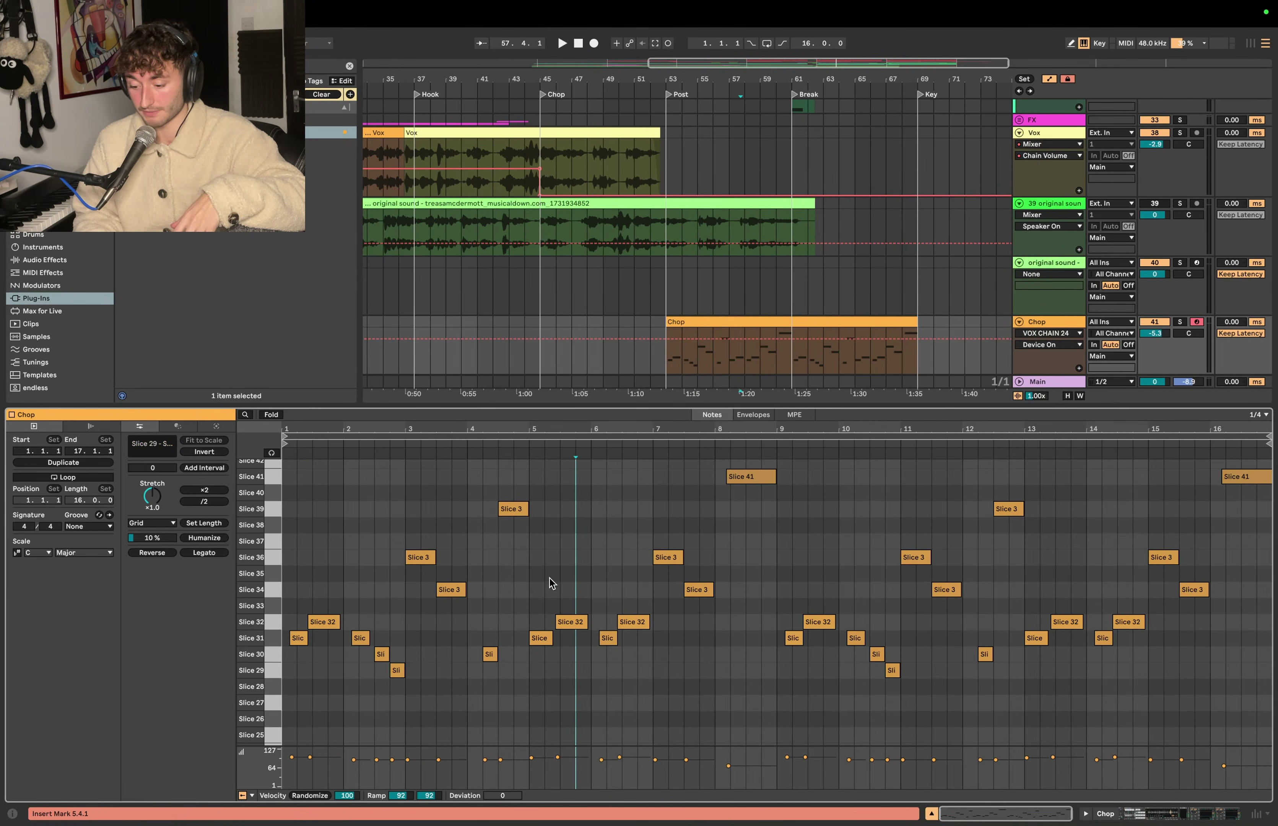
pyautogui.moveTo(531, 570); pyautogui.dragTo(605, 670)
pyautogui.moveTo(661, 522); pyautogui.dragTo(725, 688)
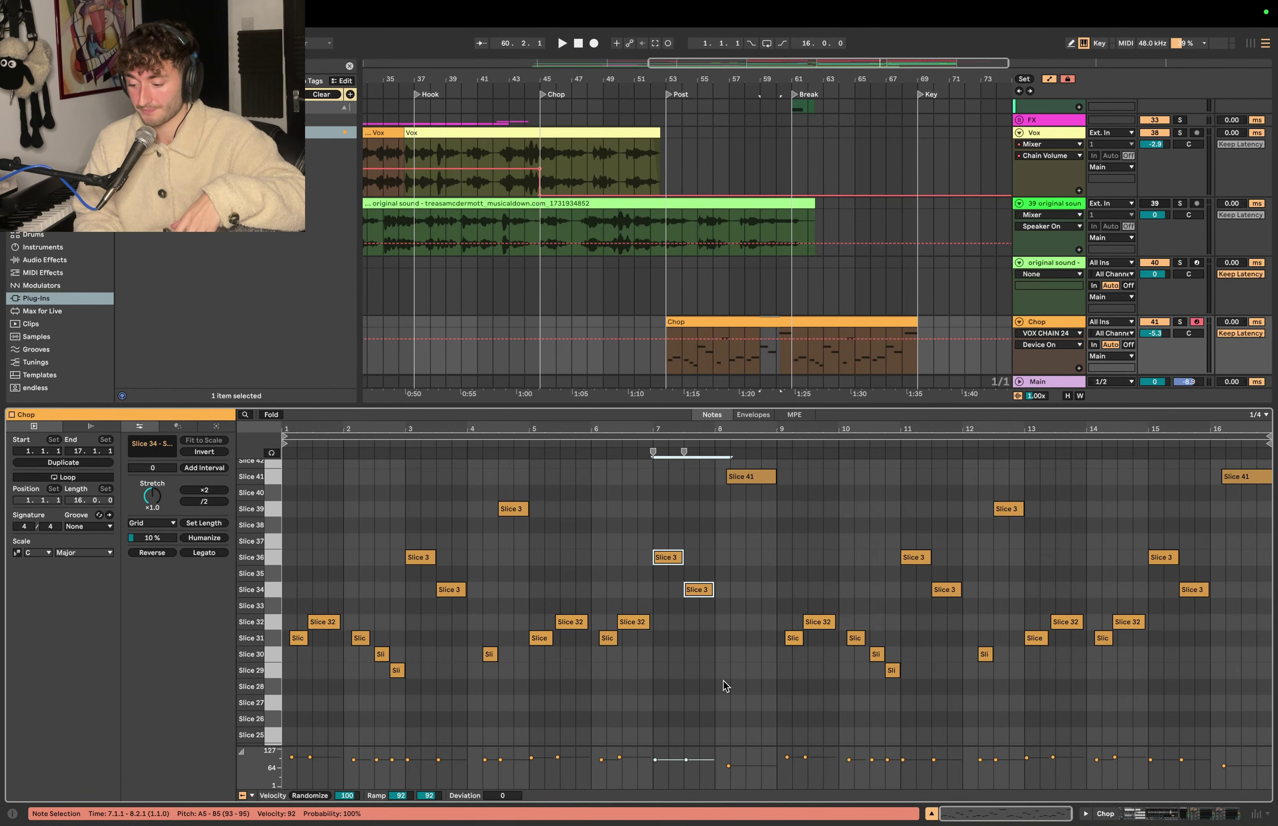
# Step: Examine the variation notes that end the phrases: Slice 41, Slice 39 and Slice 30 in bars 4, 8, 12 and 16
pyautogui.click(757, 477)
pyautogui.click(501, 512)
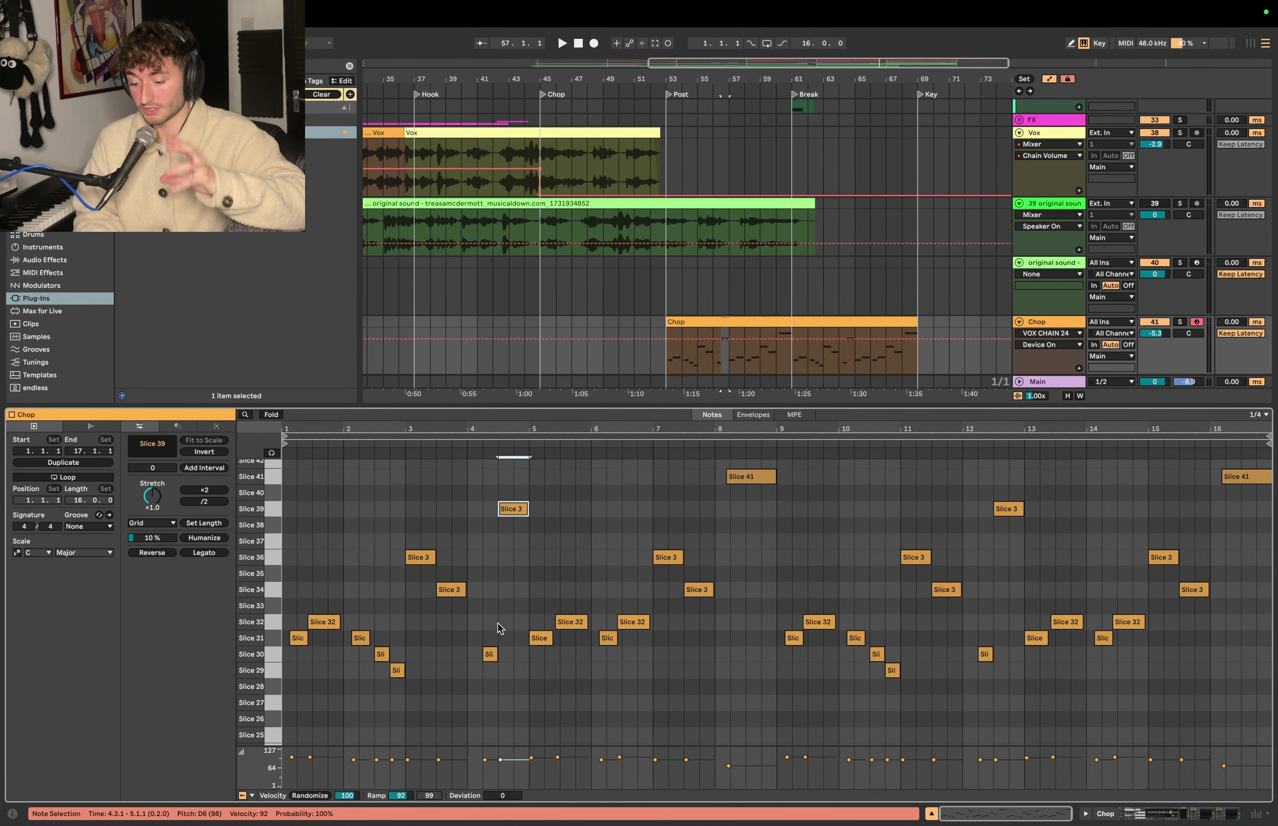
pyautogui.click(492, 654)
pyautogui.click(1001, 508)
pyautogui.click(1235, 476)
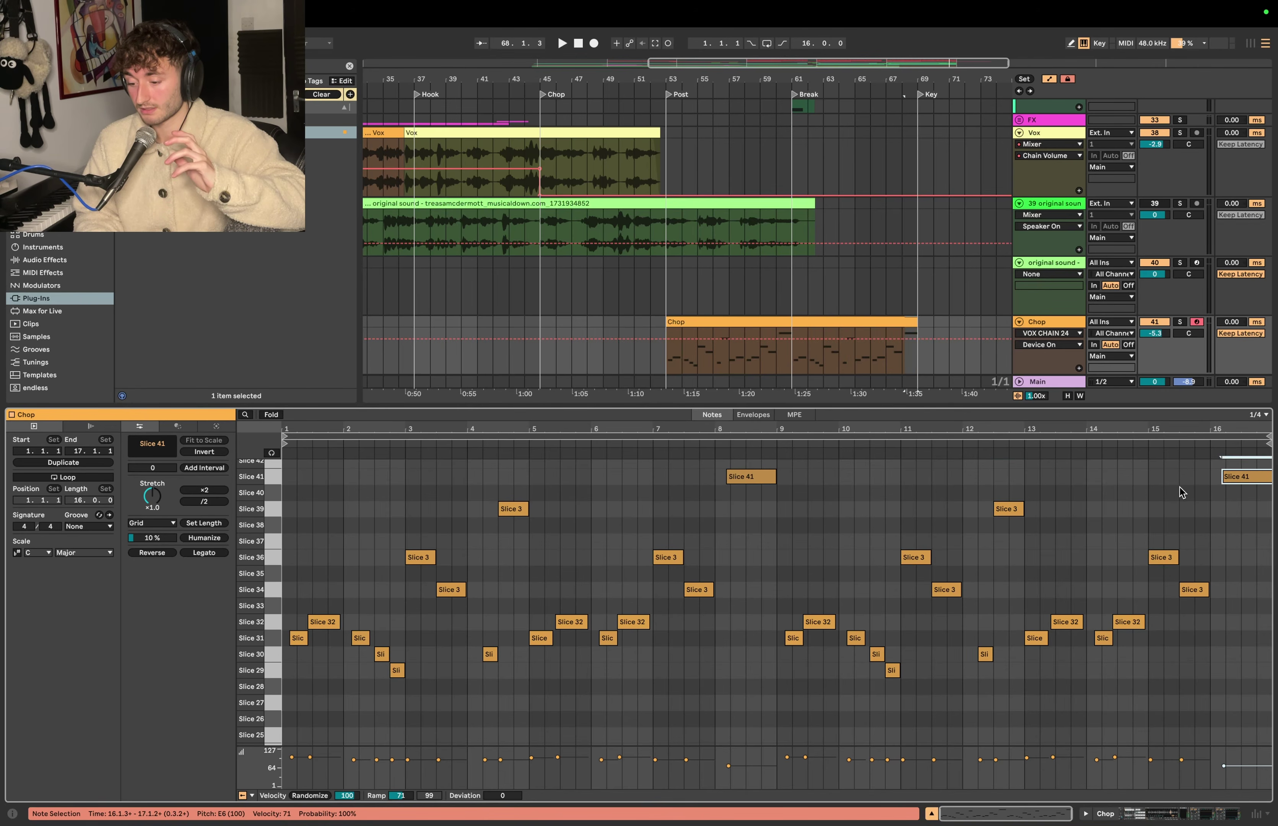
# Step: Compare the question-and-answer note pairs in bars 1, 3 and 11 with the Slice 41 and Slice 39 variation notes
pyautogui.click(667, 344)
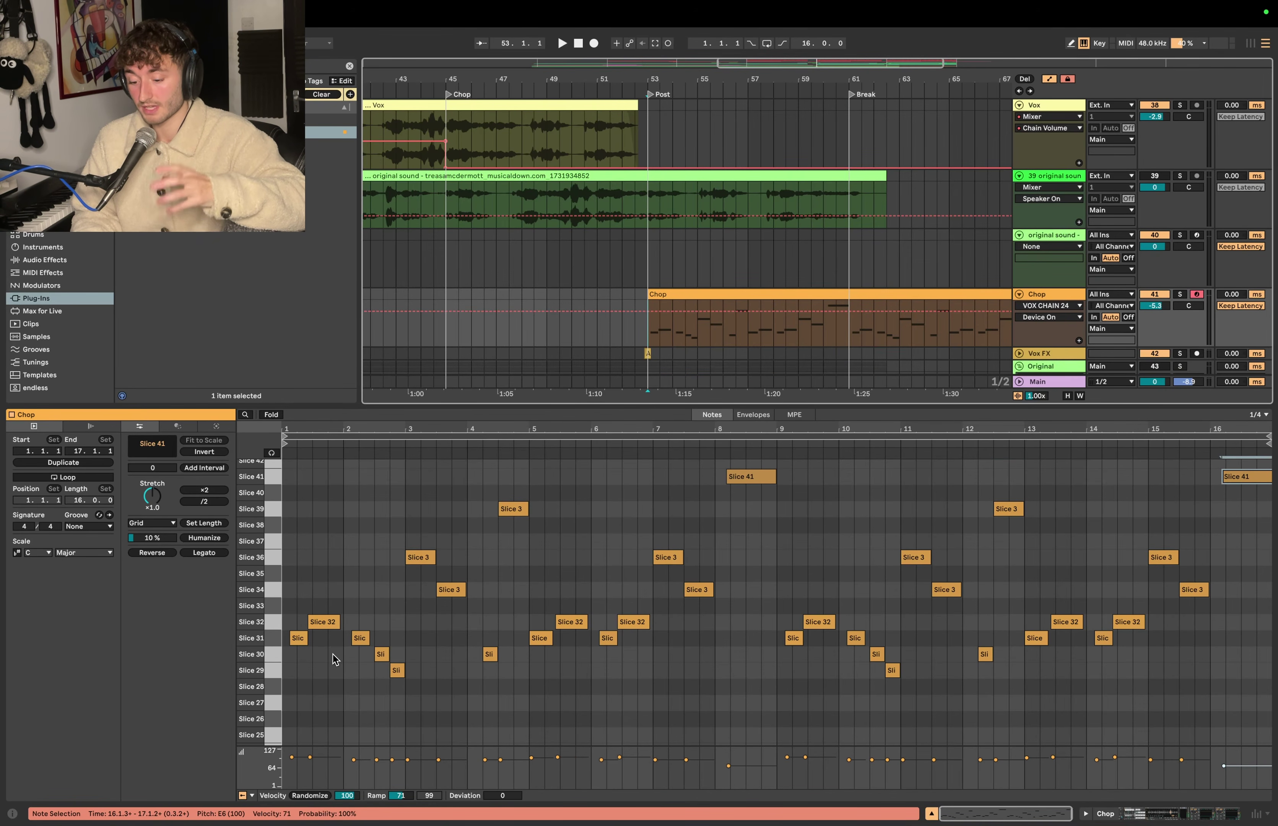
pyautogui.moveTo(308, 666); pyautogui.dragTo(324, 614)
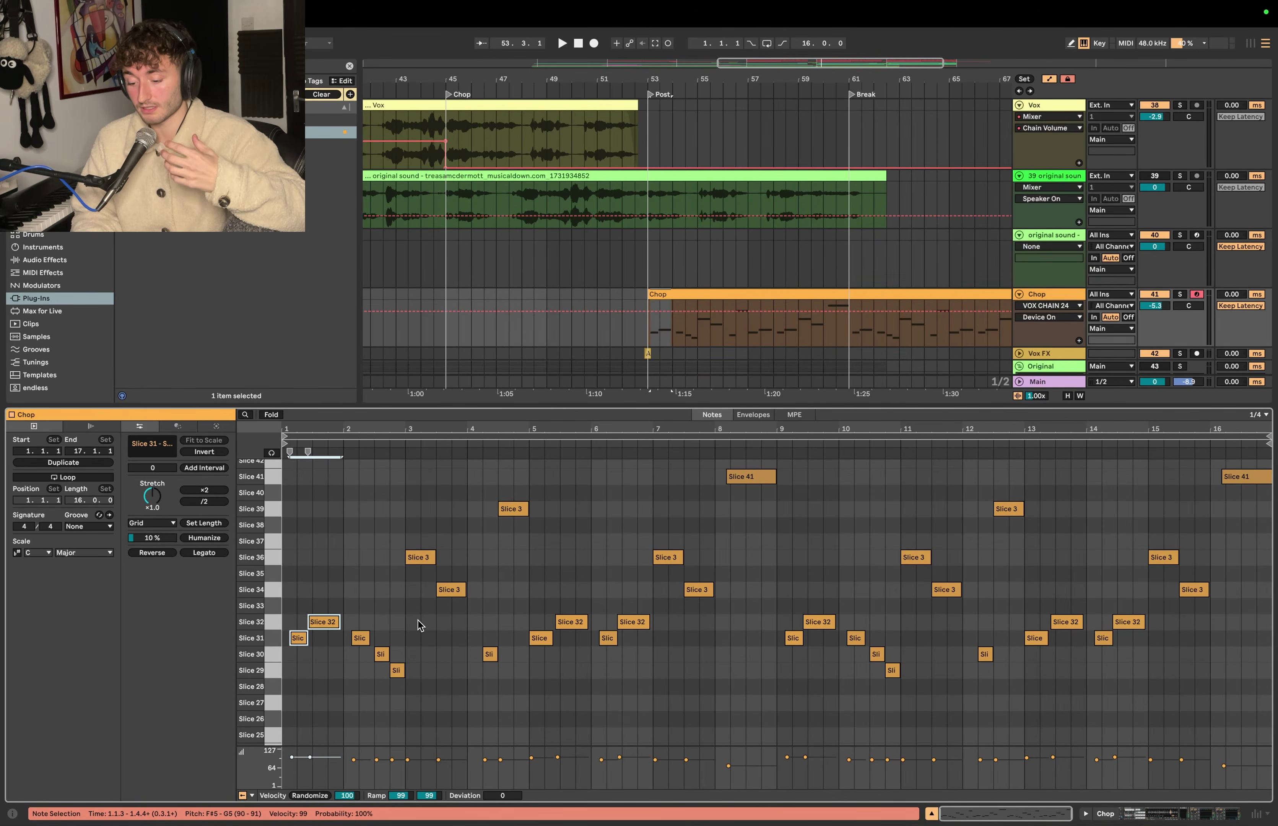
pyautogui.moveTo(419, 620); pyautogui.dragTo(462, 541)
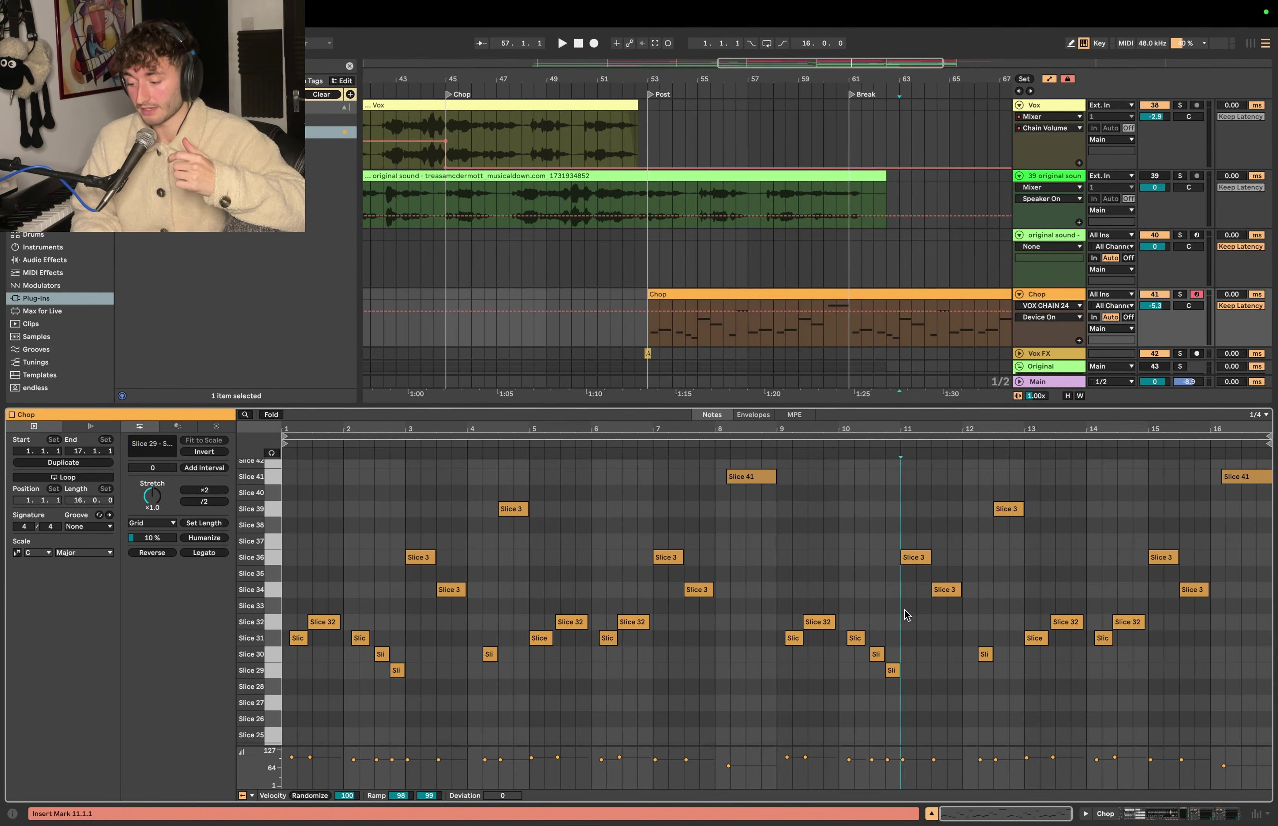
pyautogui.moveTo(896, 604); pyautogui.dragTo(964, 545)
pyautogui.click(751, 476)
pyautogui.click(513, 509)
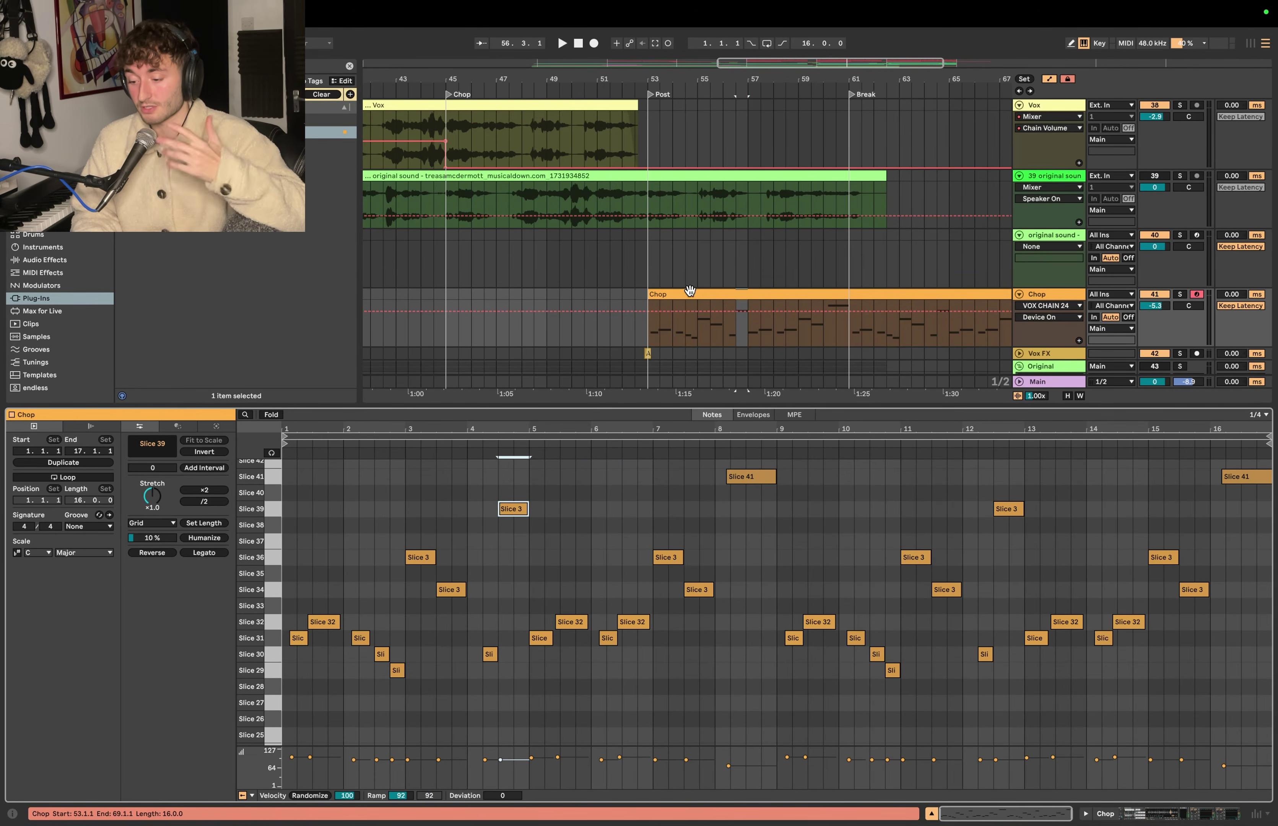
# Step: Play the full Chop clip from 53.1.1 while following its notes through bar 16
pyautogui.click(648, 332)
pyautogui.press('space')
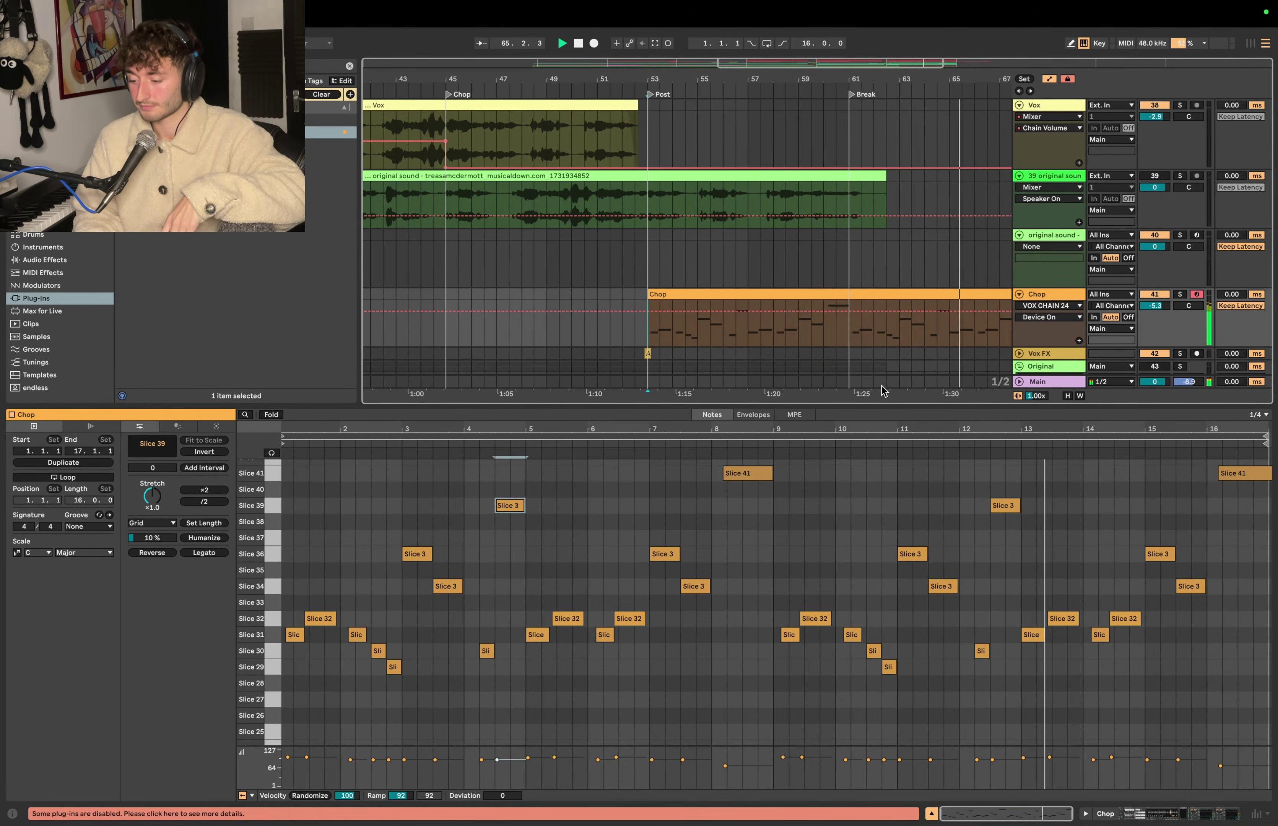
pyautogui.scroll(-1, 903, 328)
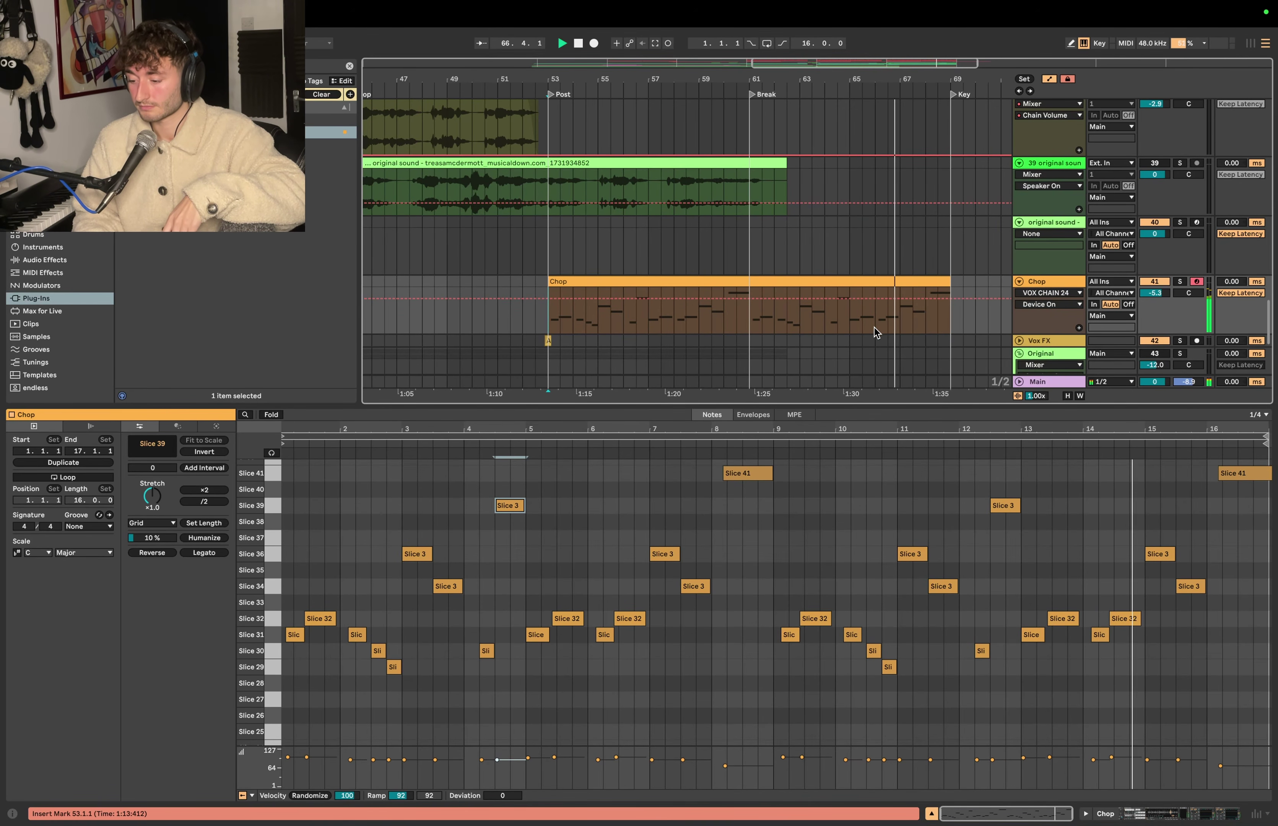
pyautogui.scroll(-1, 875, 327)
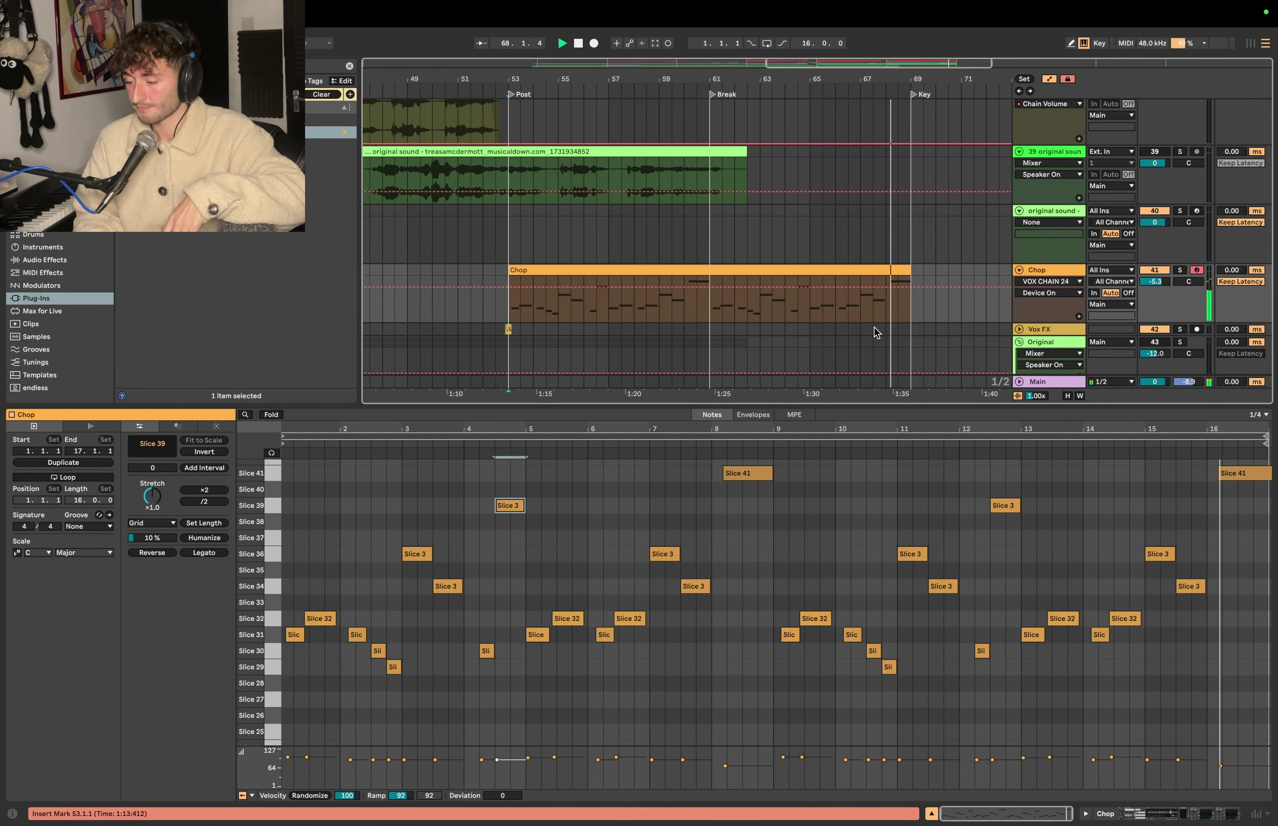